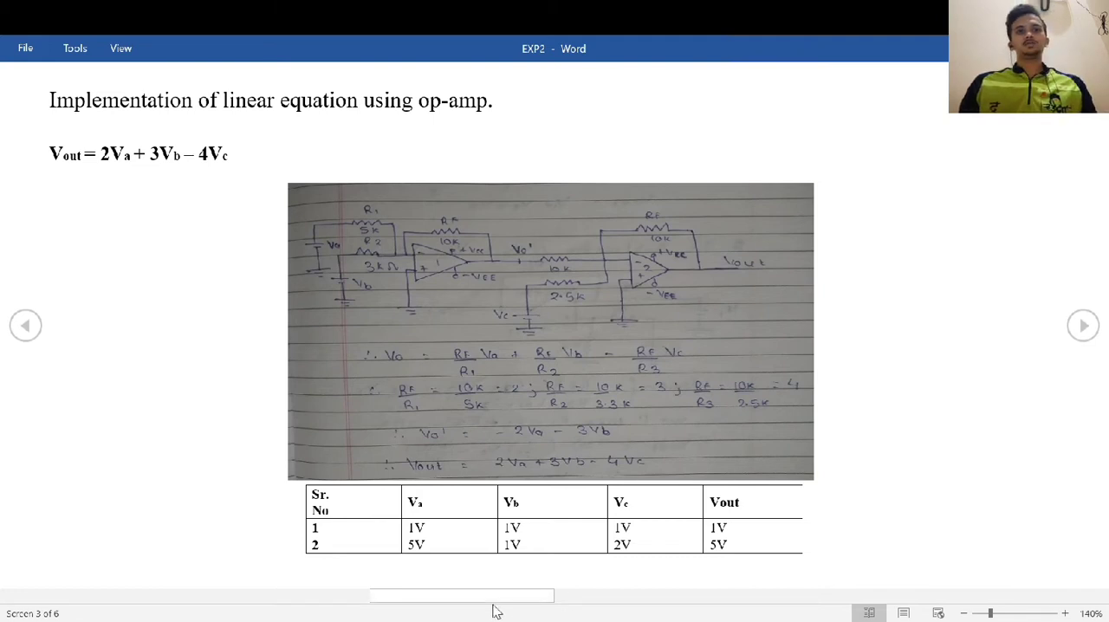
Switch to LTspice XVII and start a new blank schematic
mouse_move(606, 613)
click(614, 588)
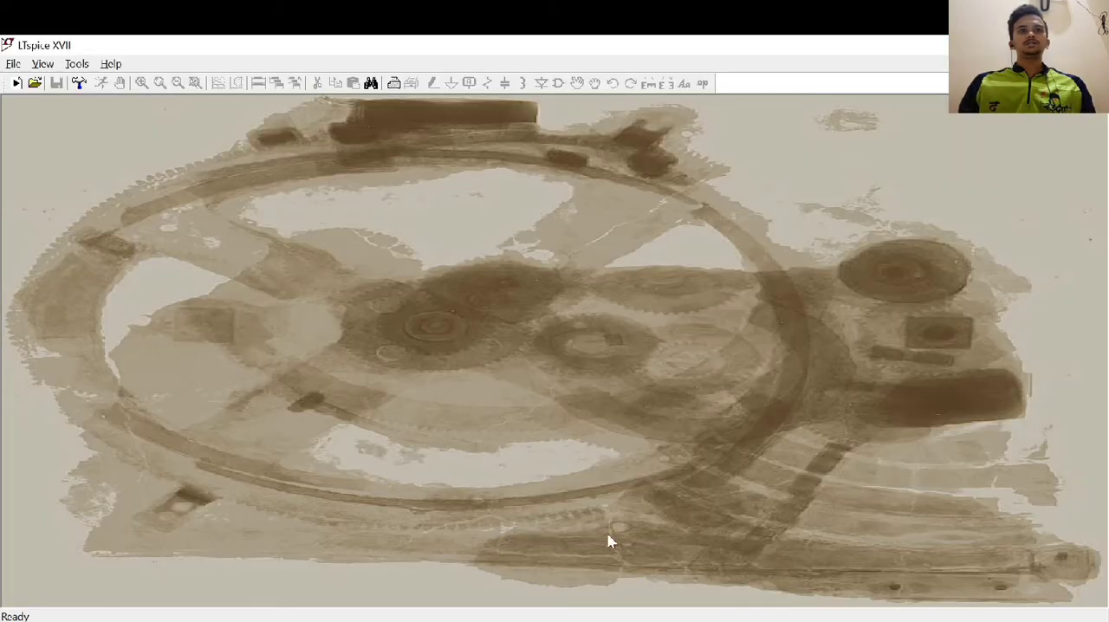
click(14, 64)
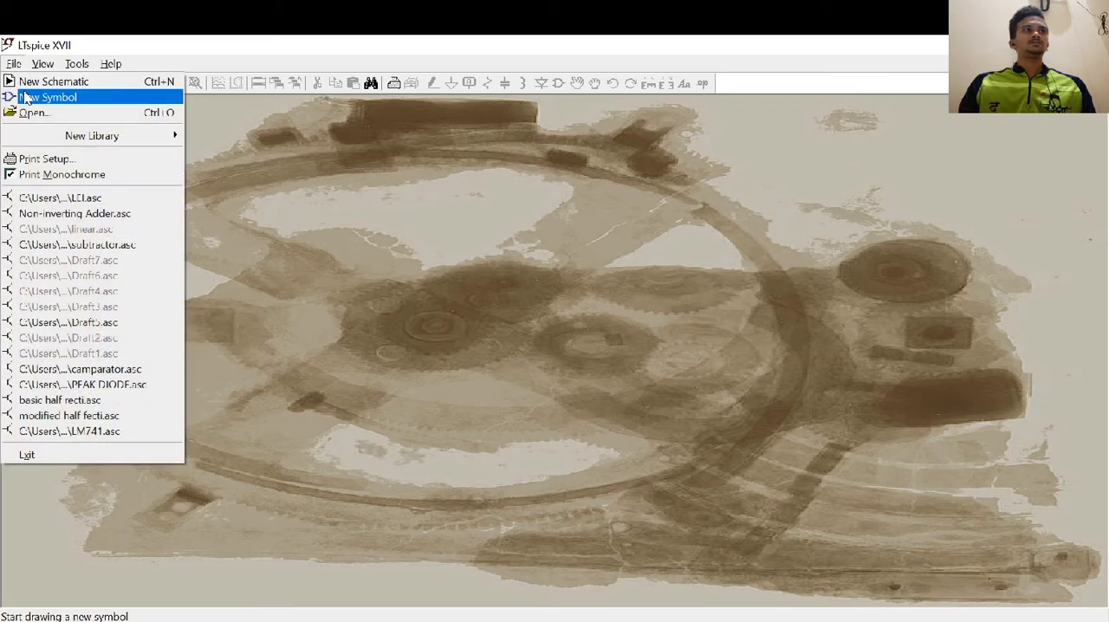
click(35, 80)
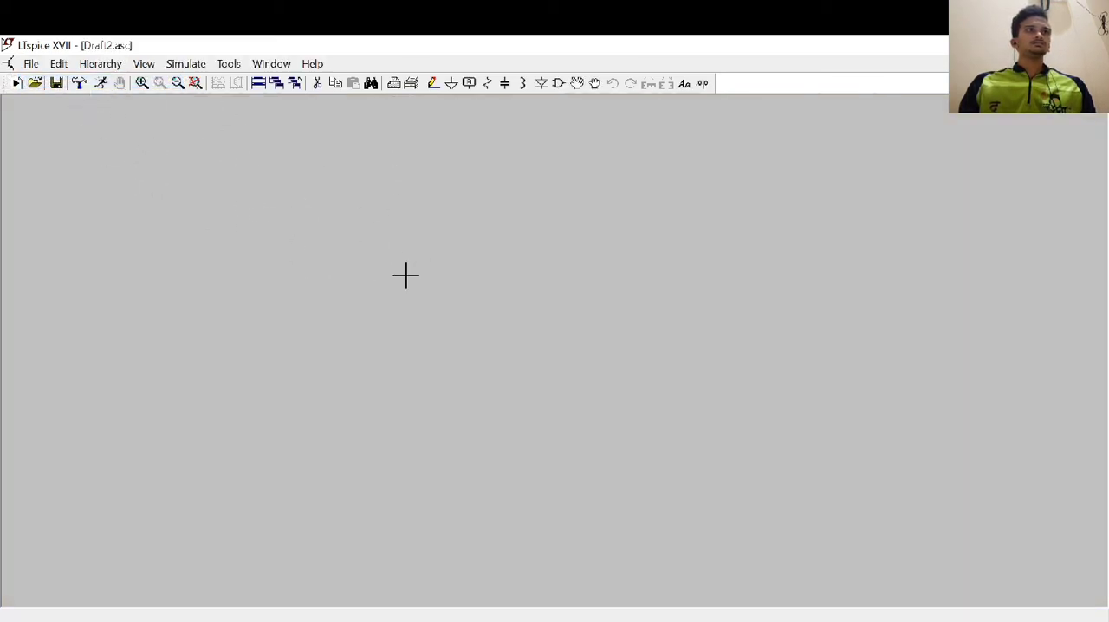
Place two OP07 op-amps on the schematic, side by side with a wide gap between them
click(559, 83)
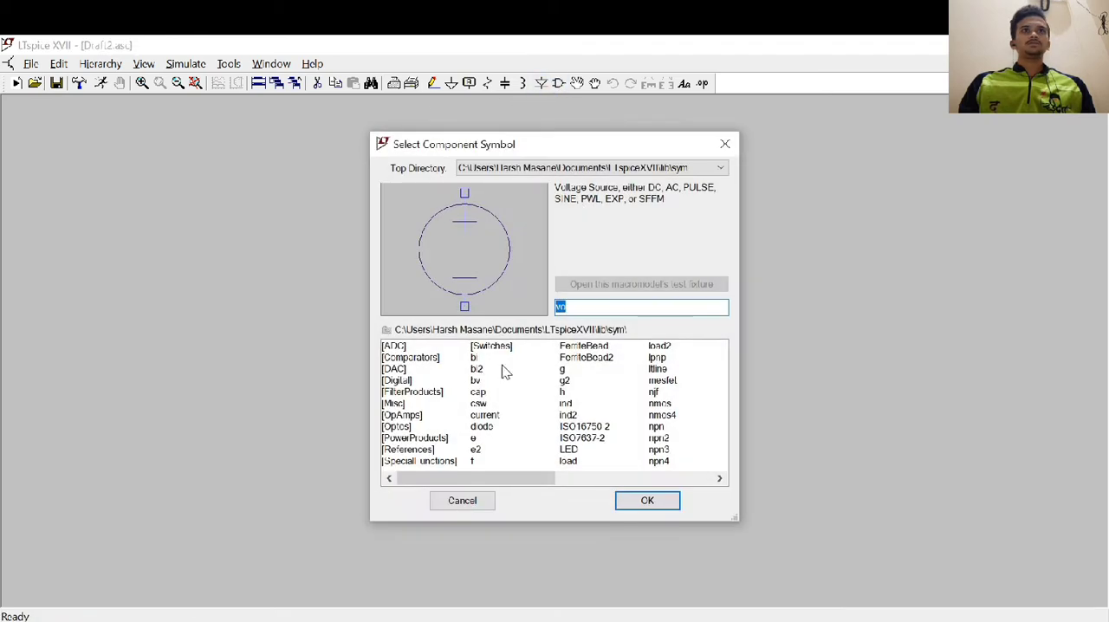
text(op)
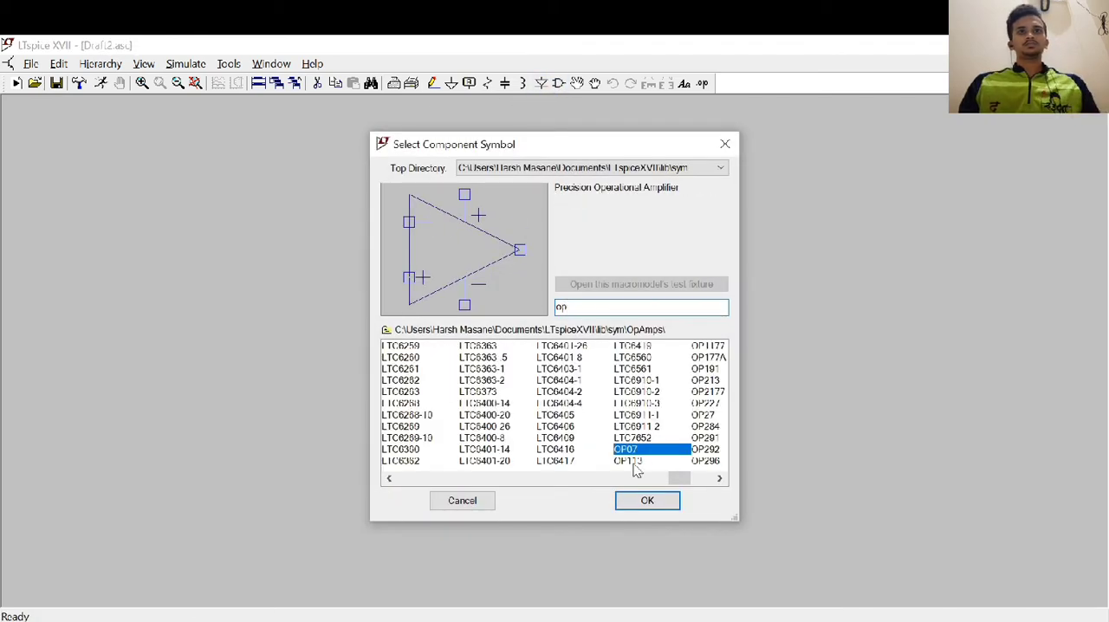
click(647, 500)
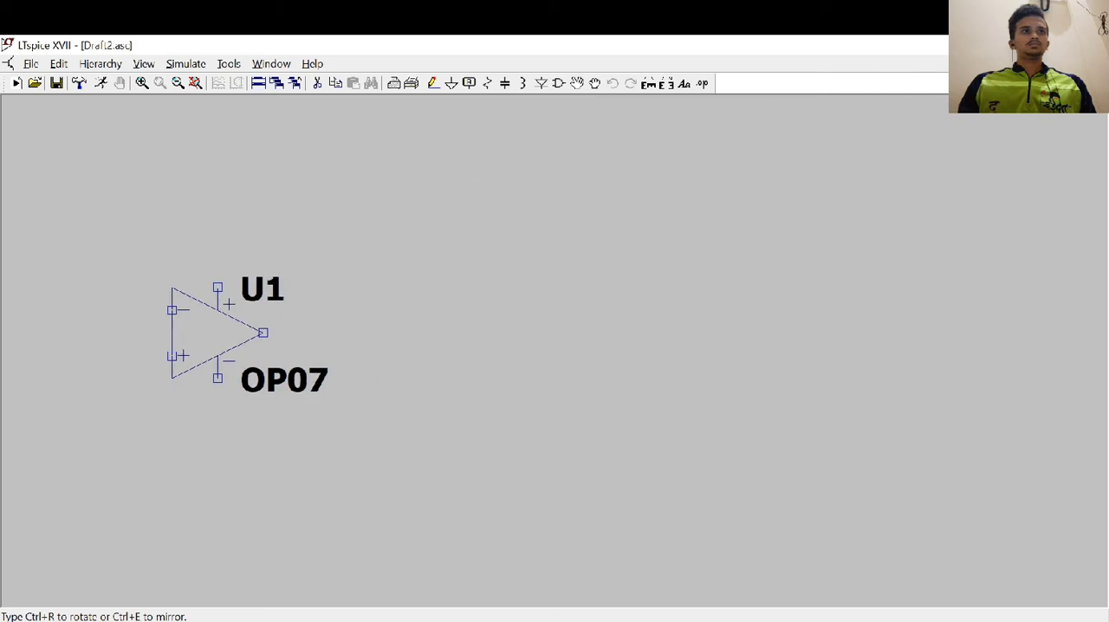
scroll(242, 356, up, 2)
scroll(242, 356, down, 4)
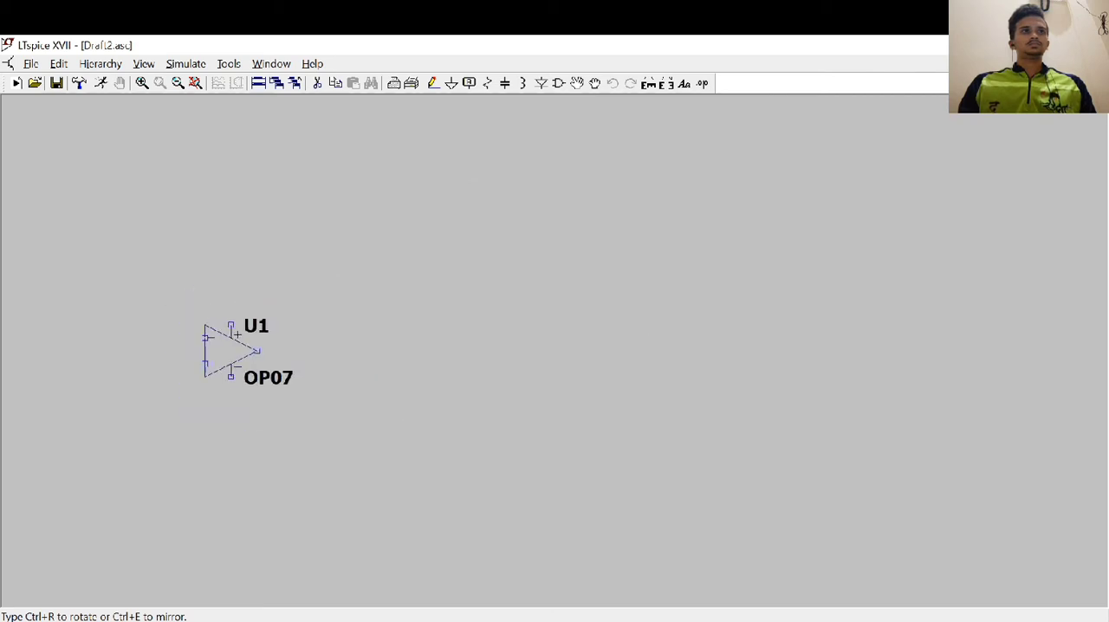
click(282, 356)
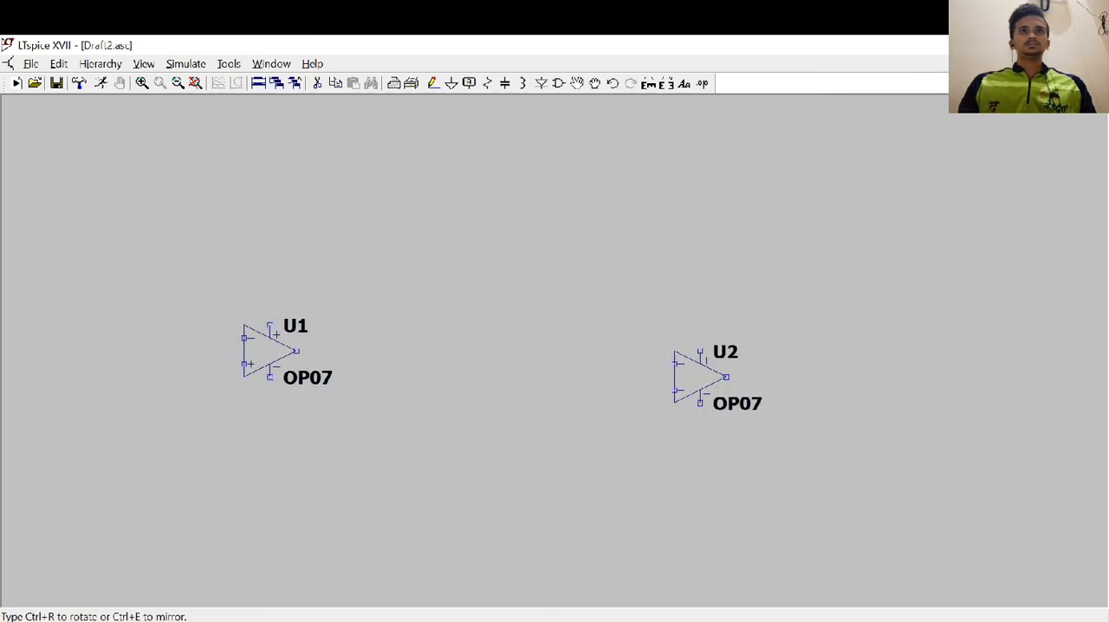
click(751, 369)
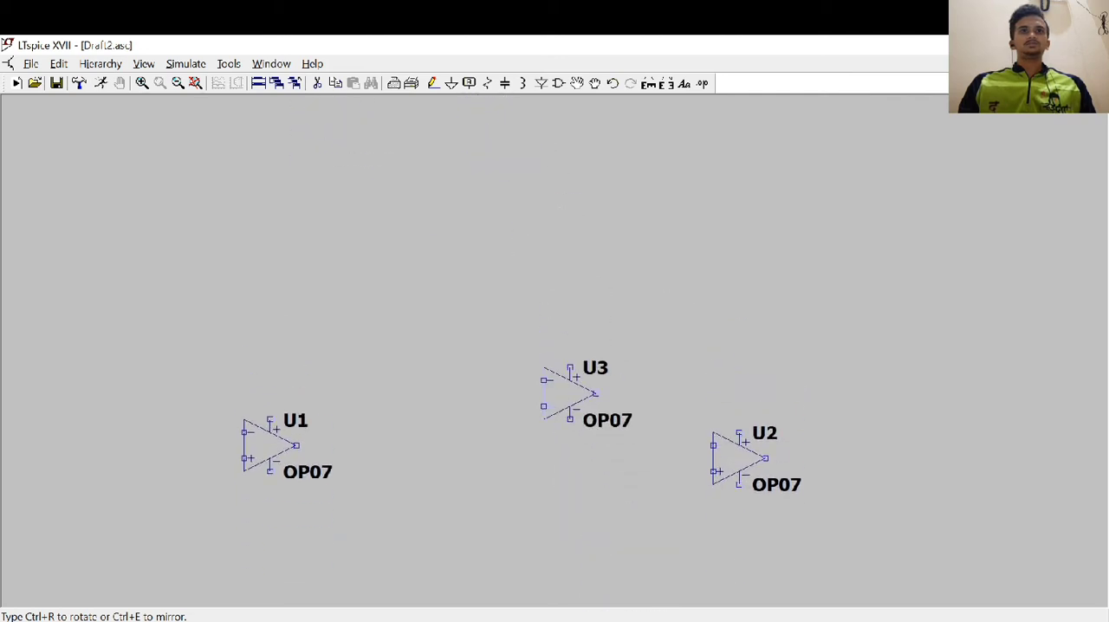
key(Escape)
drag(567, 444, 542, 324)
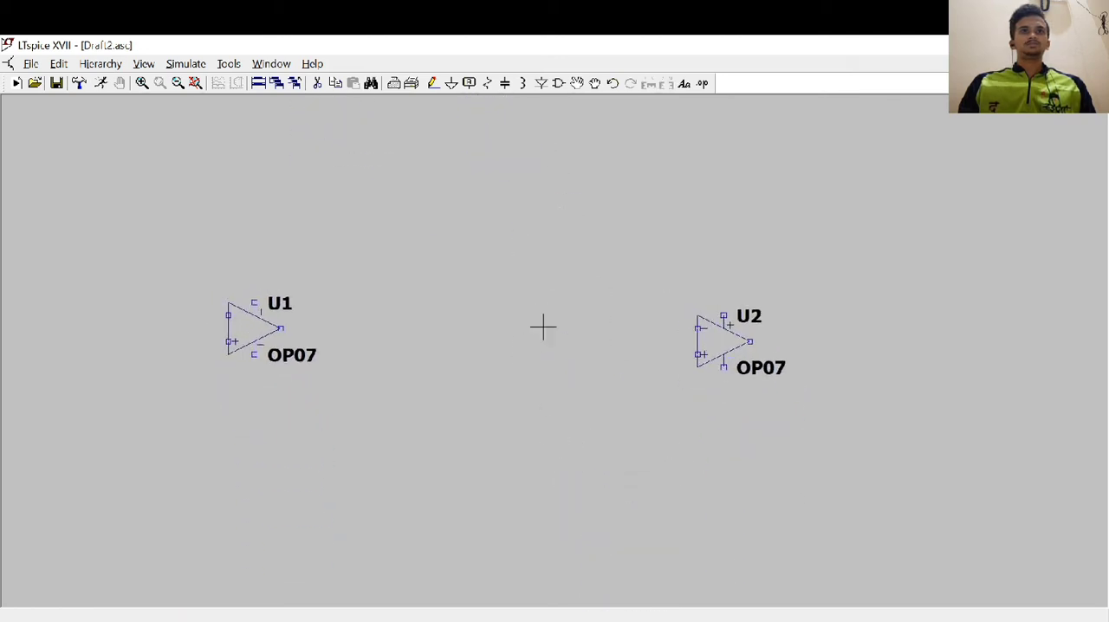
Place five horizontal resistors around op-amp U1: four above it and one beside its inputs
click(559, 84)
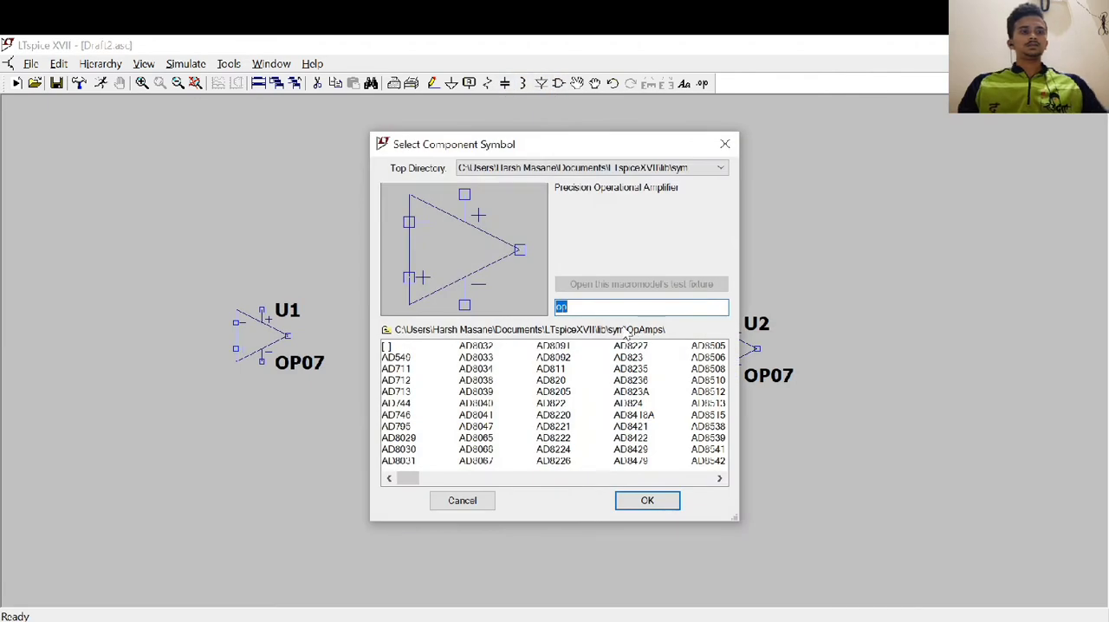
text(ere)
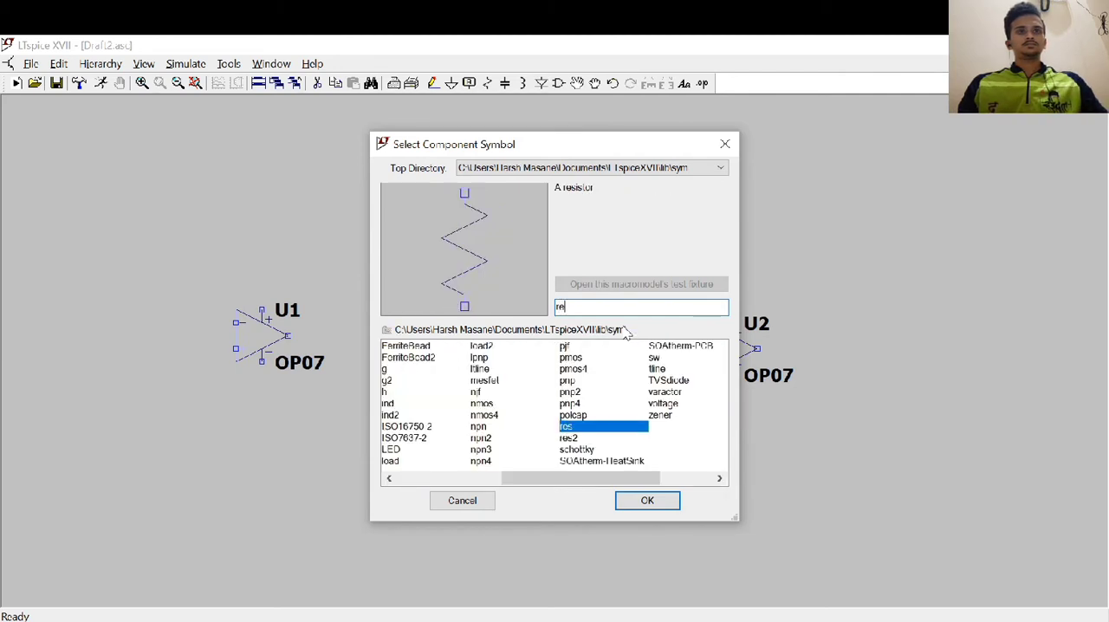
click(626, 499)
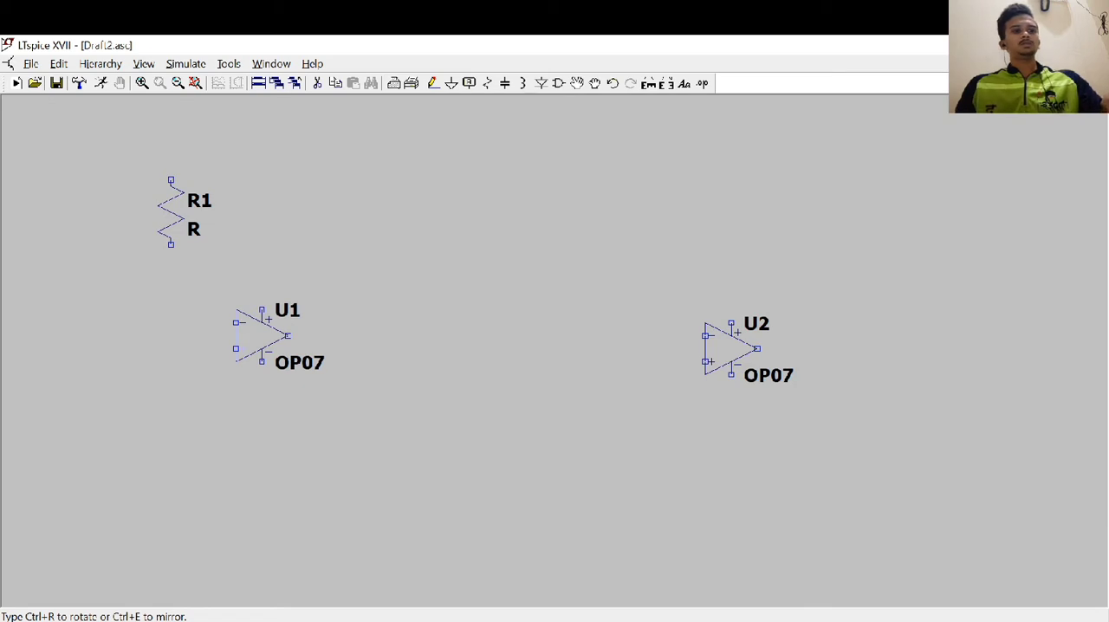
key(ctrl+r)
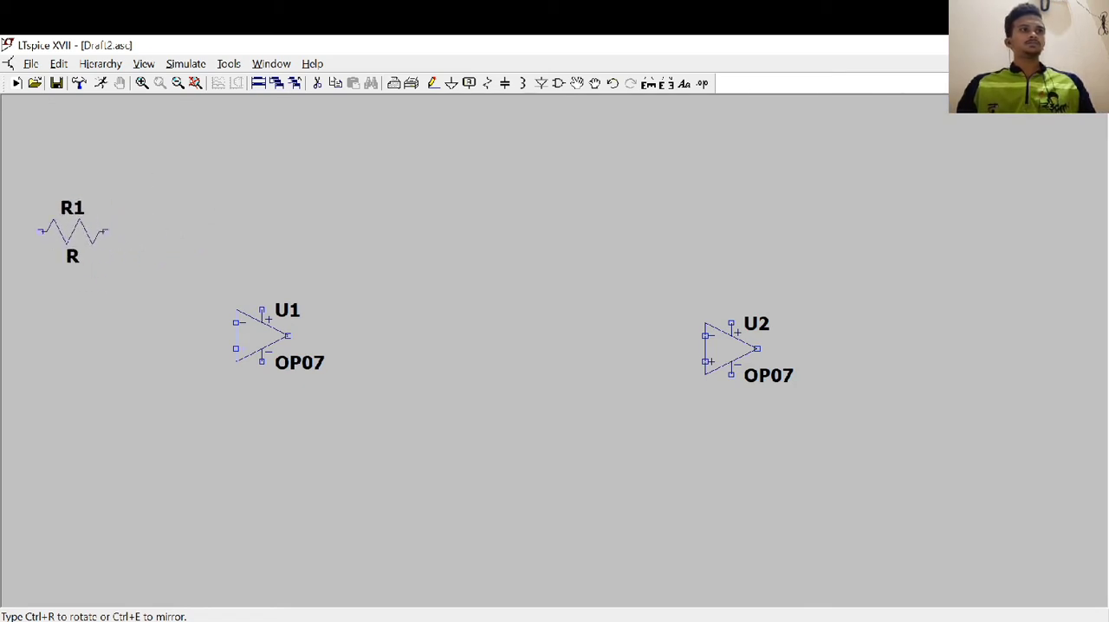
click(72, 232)
click(189, 245)
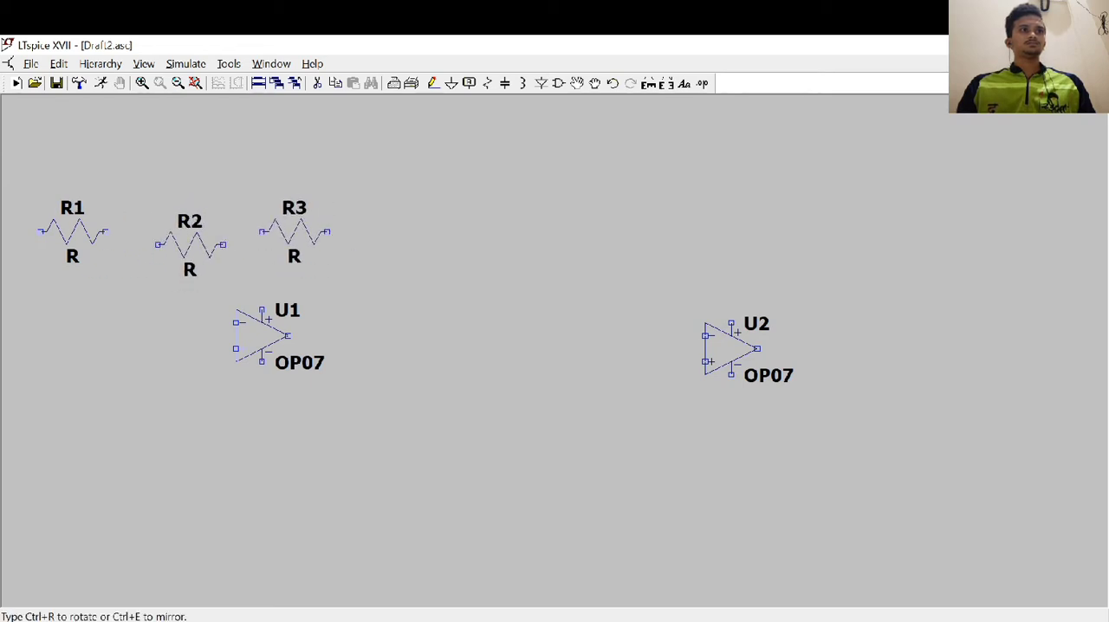
click(288, 221)
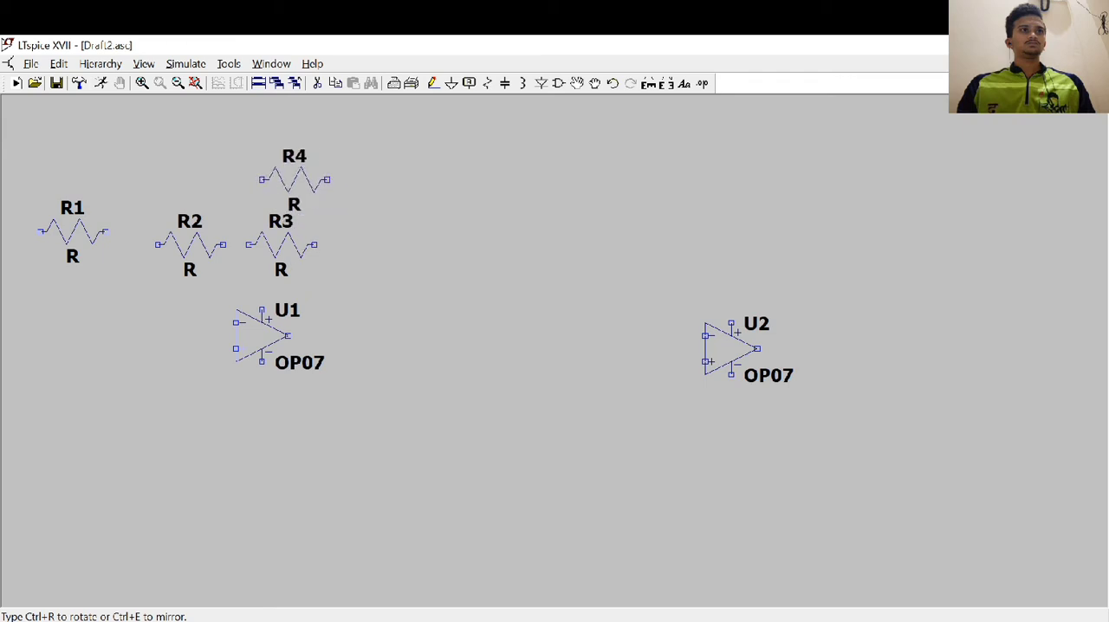
click(309, 143)
click(125, 346)
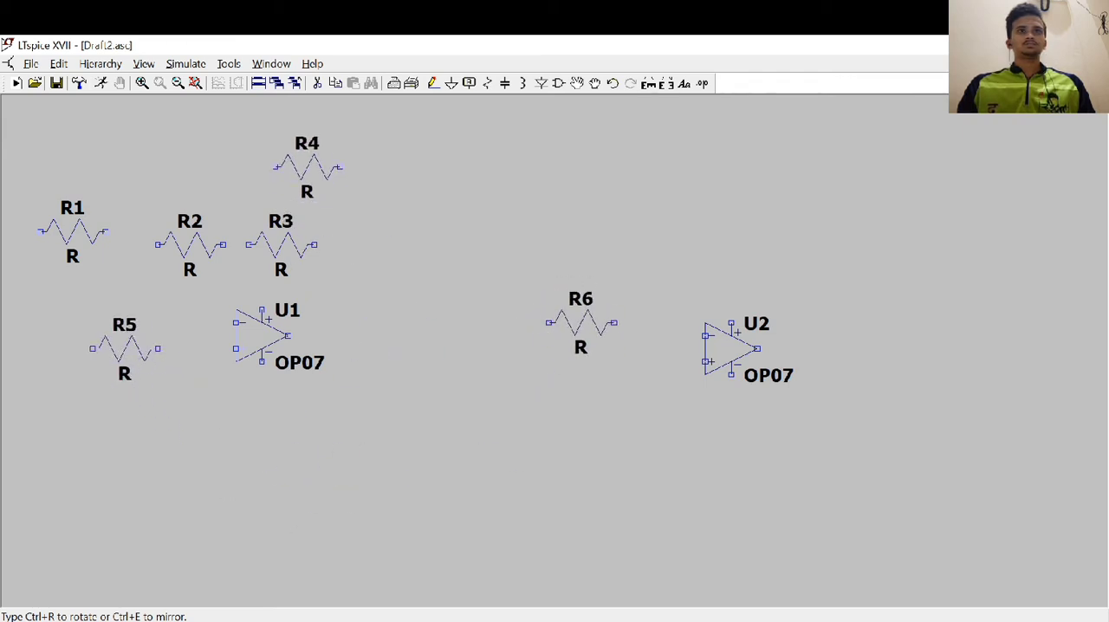
Place four more horizontal resistors around op-amp U2: one before its inputs, two side by side below that one, and one above U2
click(580, 335)
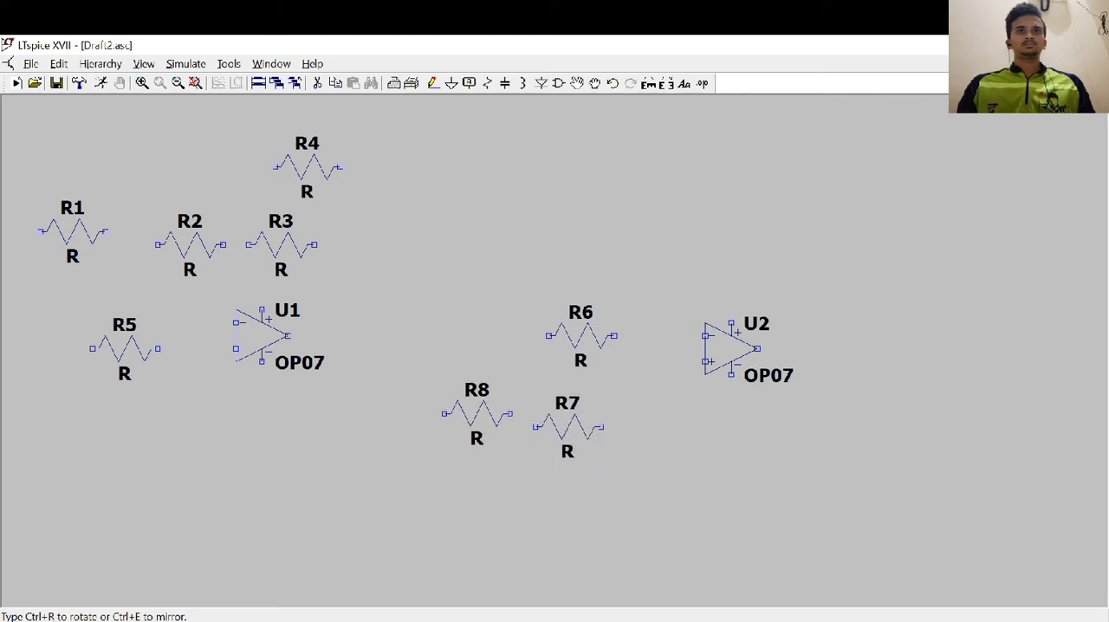
click(477, 427)
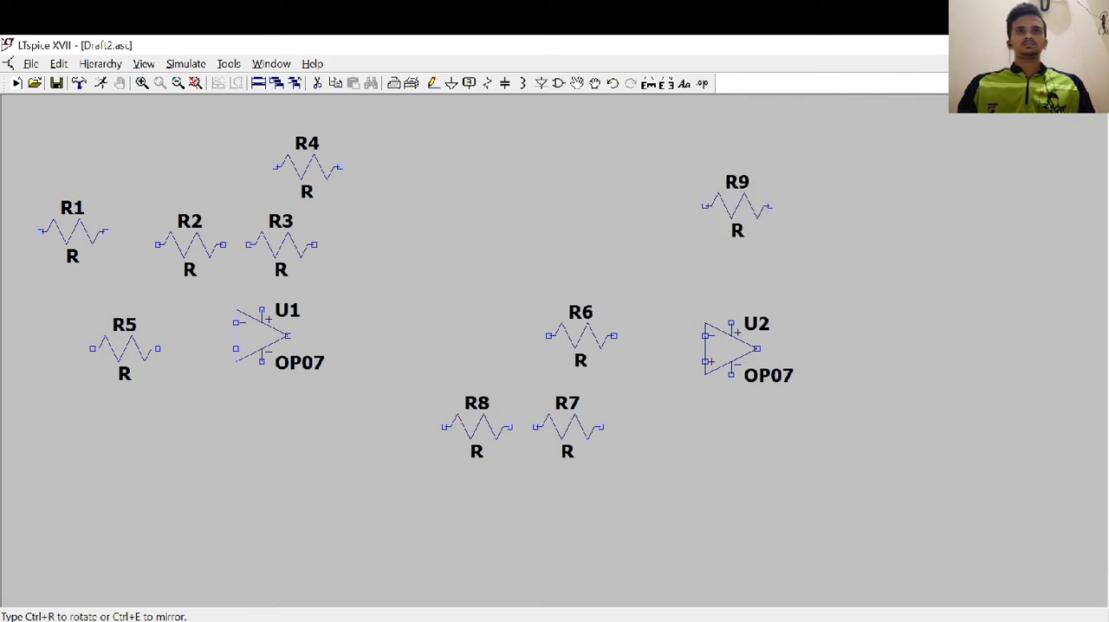
click(749, 219)
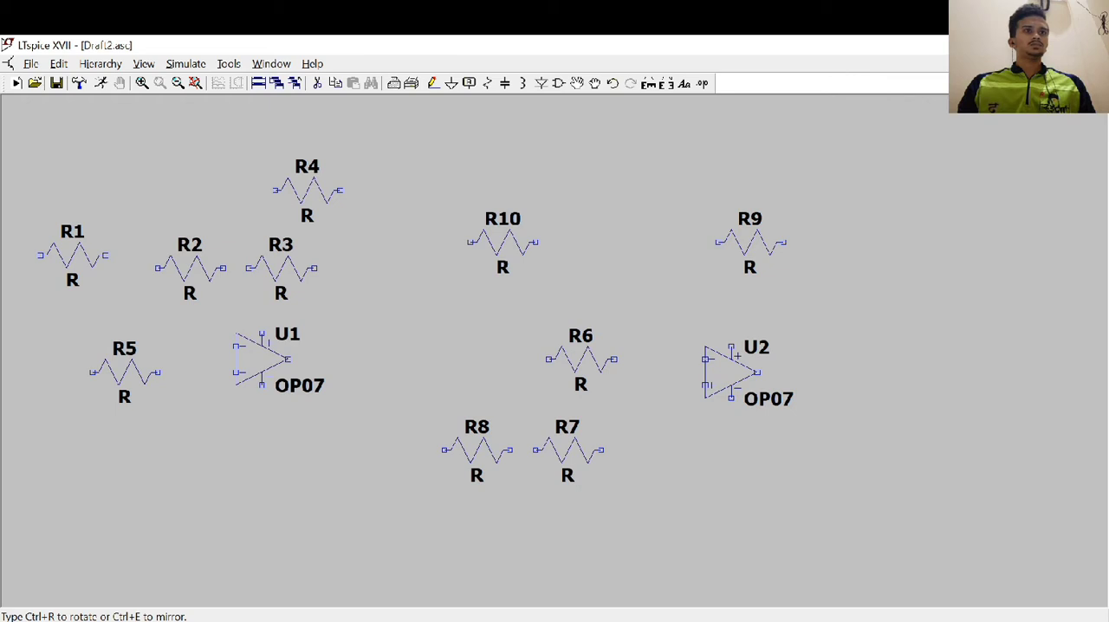
key(Escape)
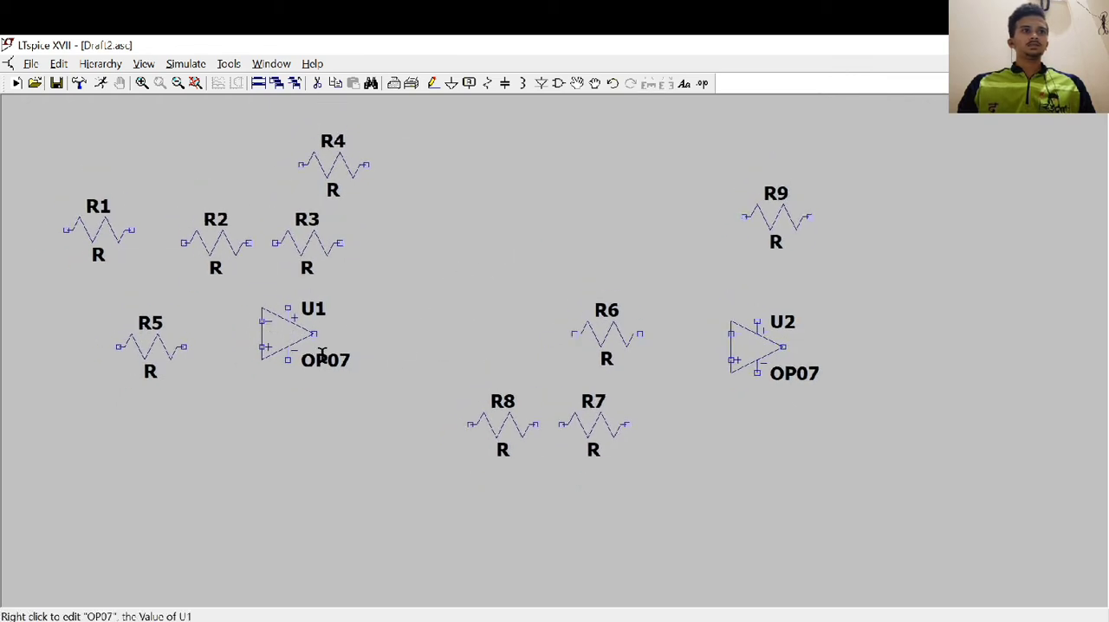
Move op-amp U1 slightly right and down, and shift resistor R5 closer to its non-inverting input
click(576, 83)
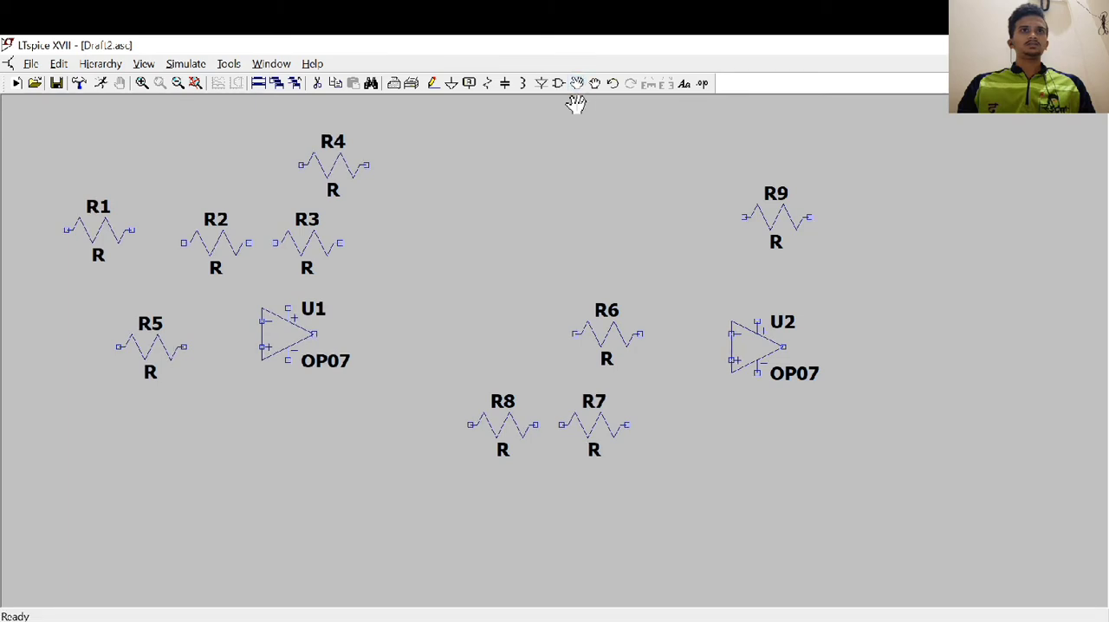
click(273, 354)
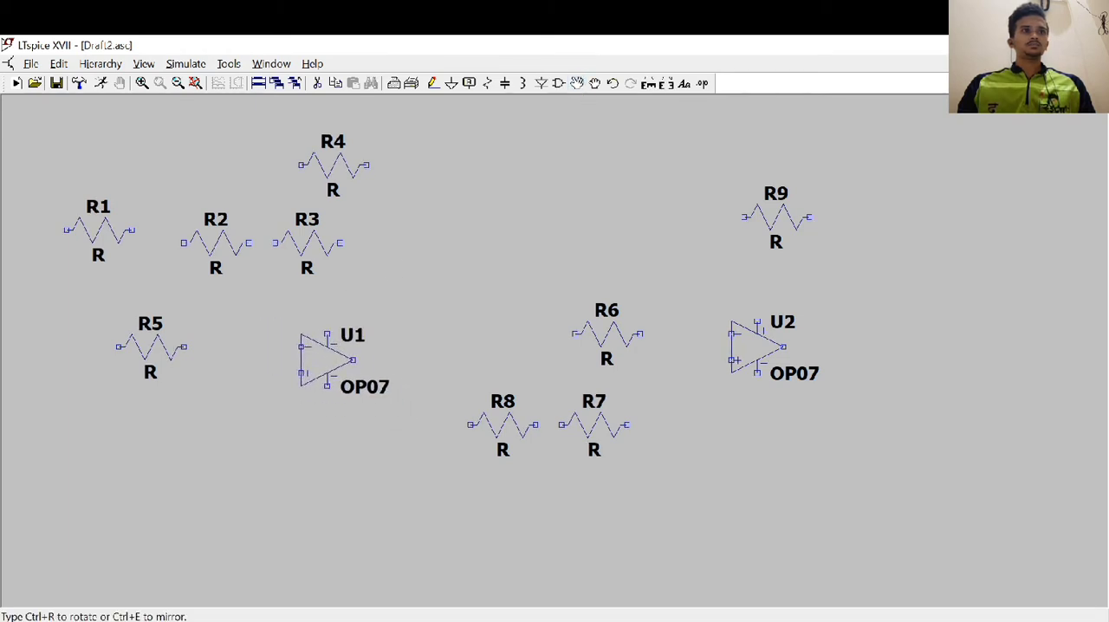
click(322, 355)
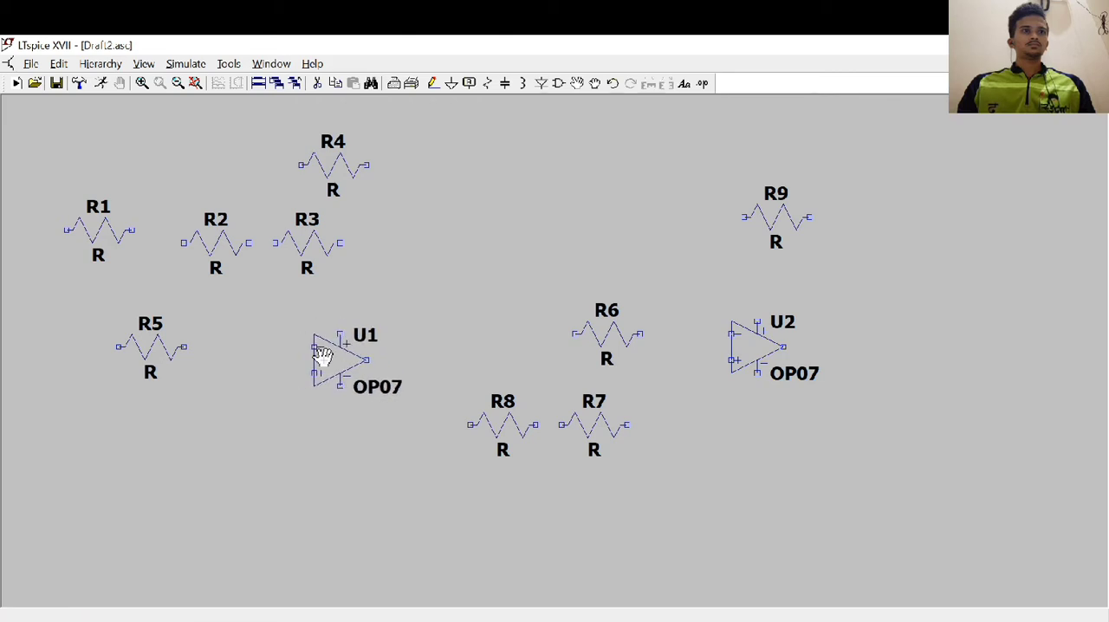
click(168, 352)
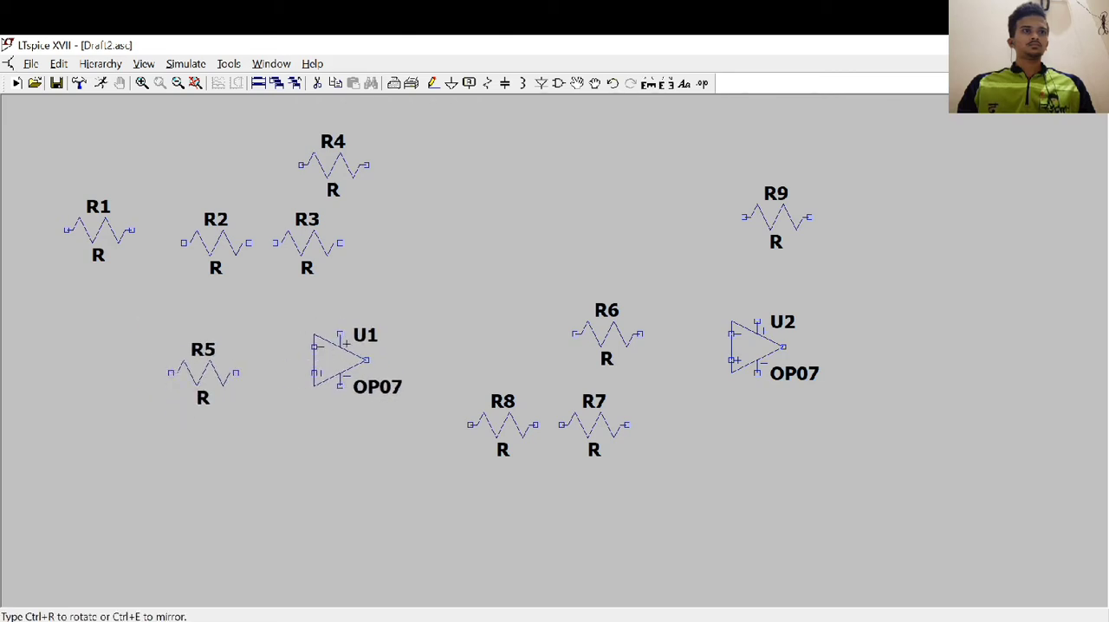
click(216, 392)
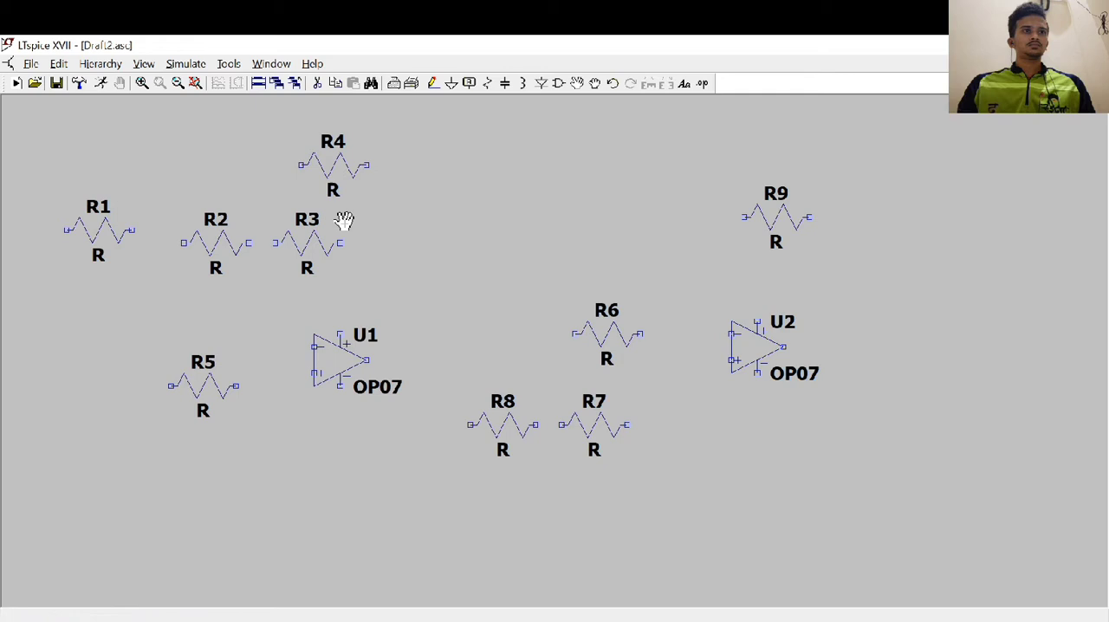
Move resistors R3, R2 and R1 into one horizontal row level with U1's inverting input
click(306, 245)
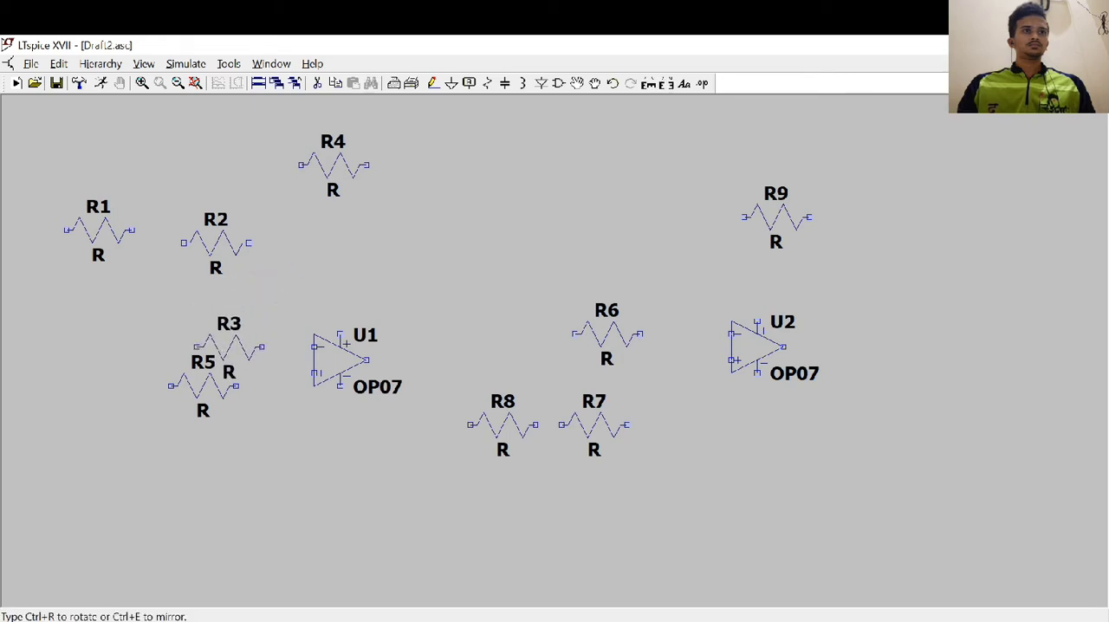
click(241, 355)
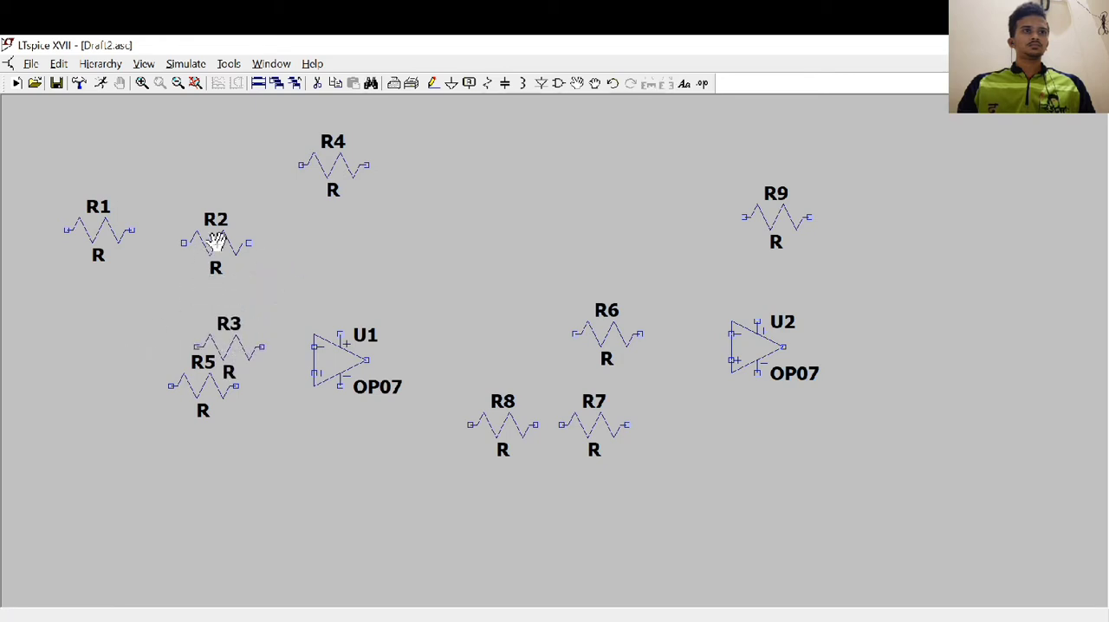
click(215, 244)
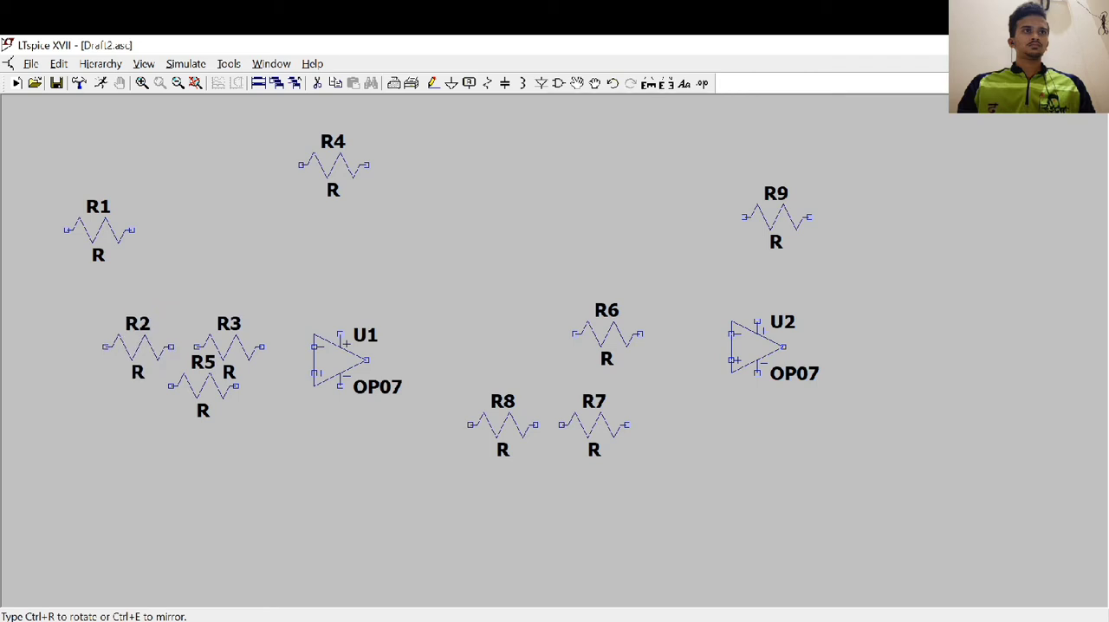
click(128, 352)
click(109, 237)
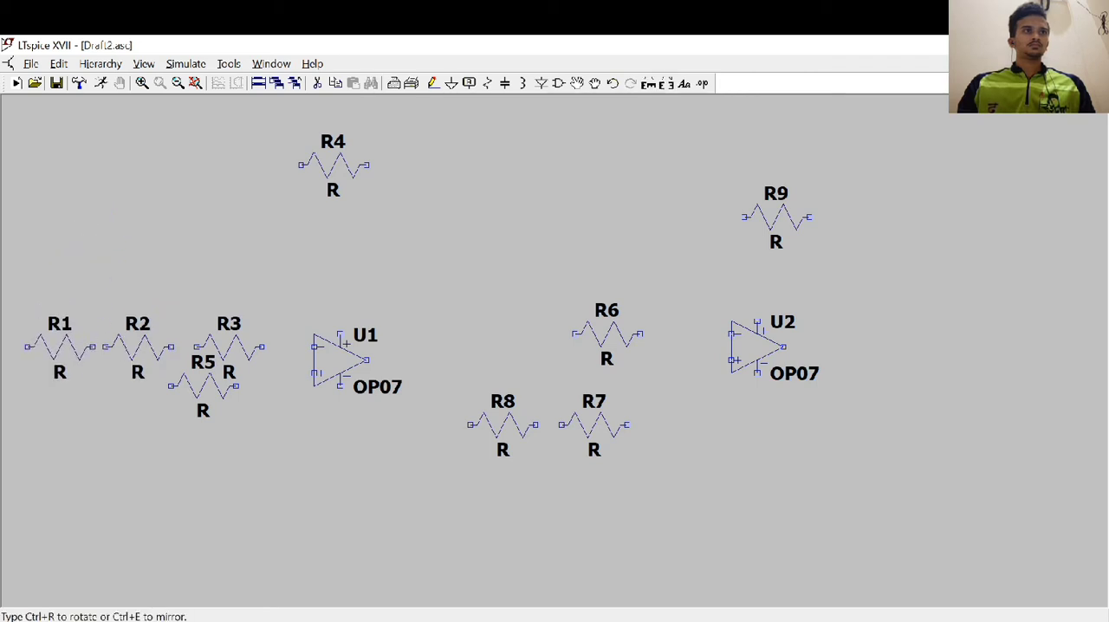
click(62, 348)
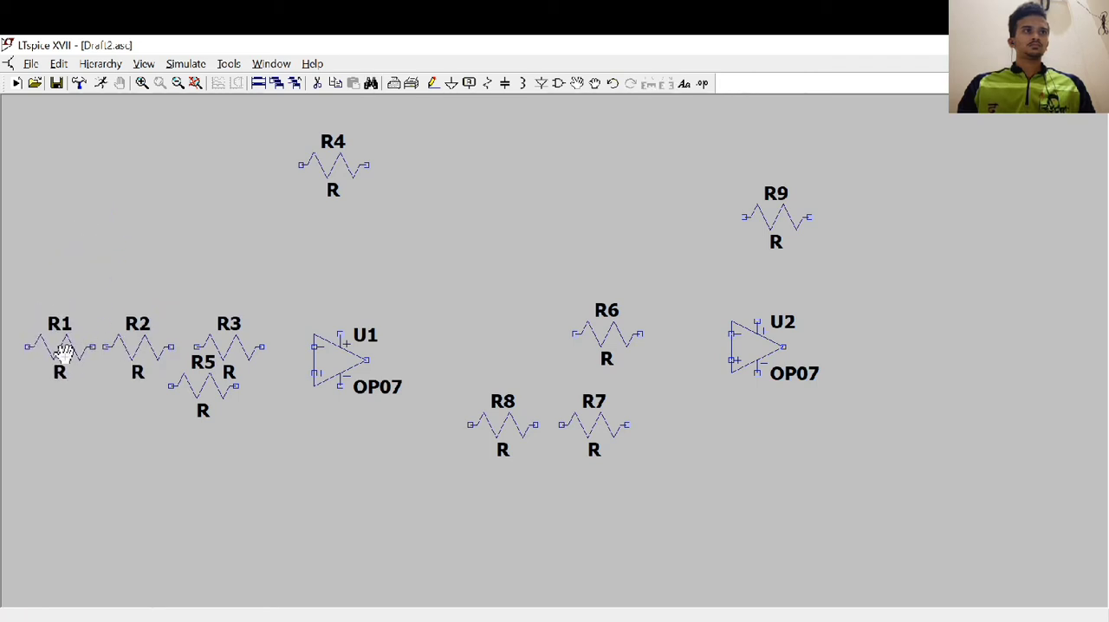
Move resistor R5 directly below R3, and lower resistor R4 to just above op-amp U1
click(208, 400)
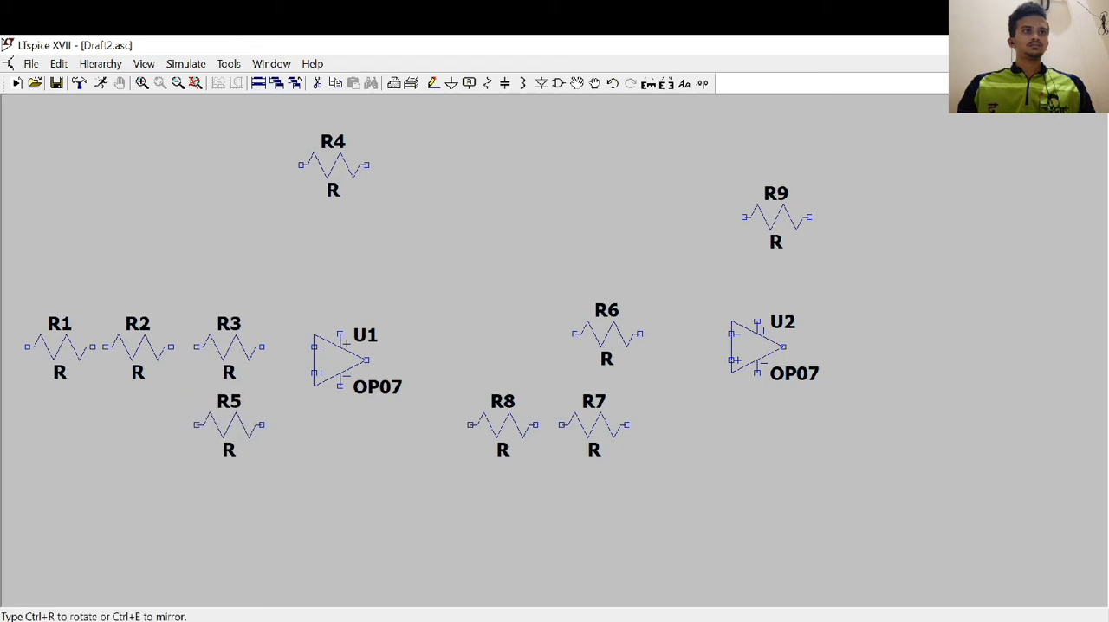
click(228, 431)
click(333, 186)
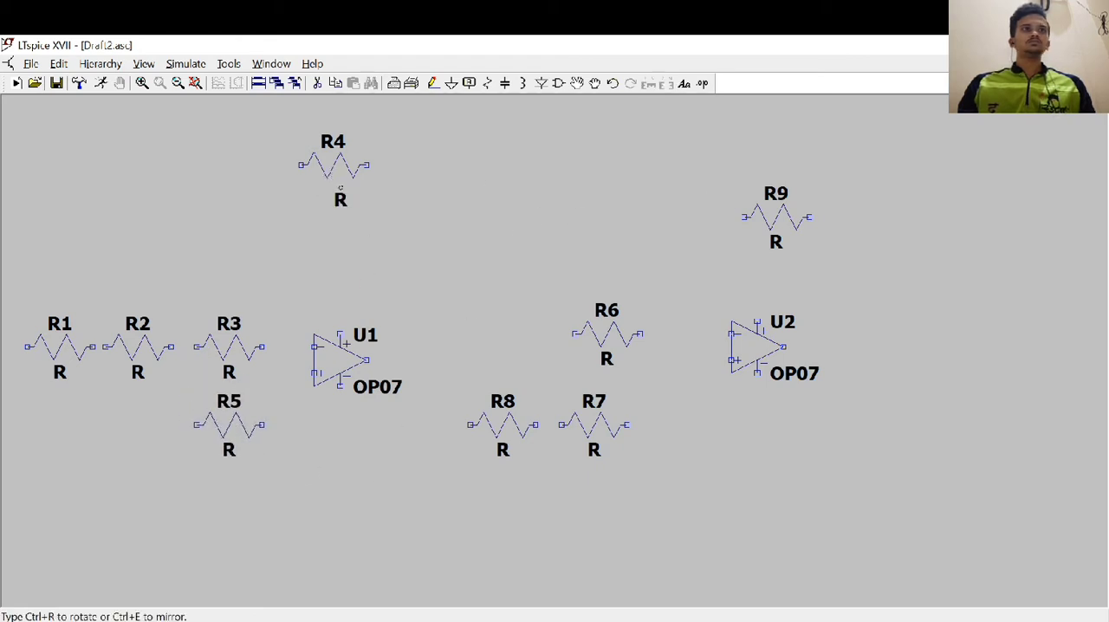
click(338, 182)
click(332, 167)
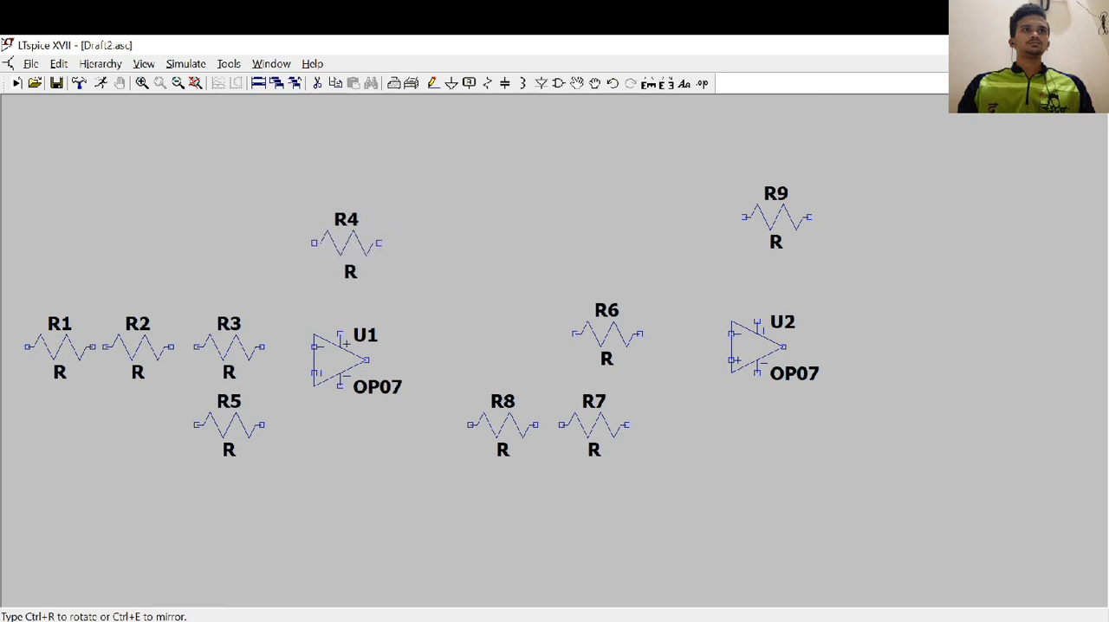
click(330, 256)
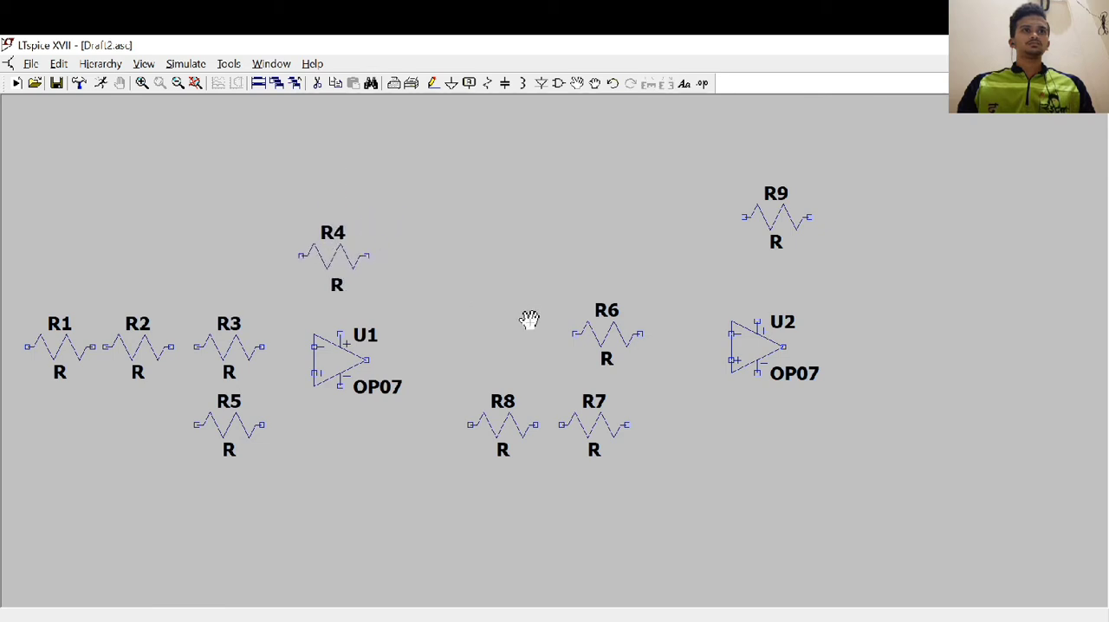
Move resistor R6 left and slightly down, and bring op-amp U2 closer so its inverting input is level with R6
click(601, 338)
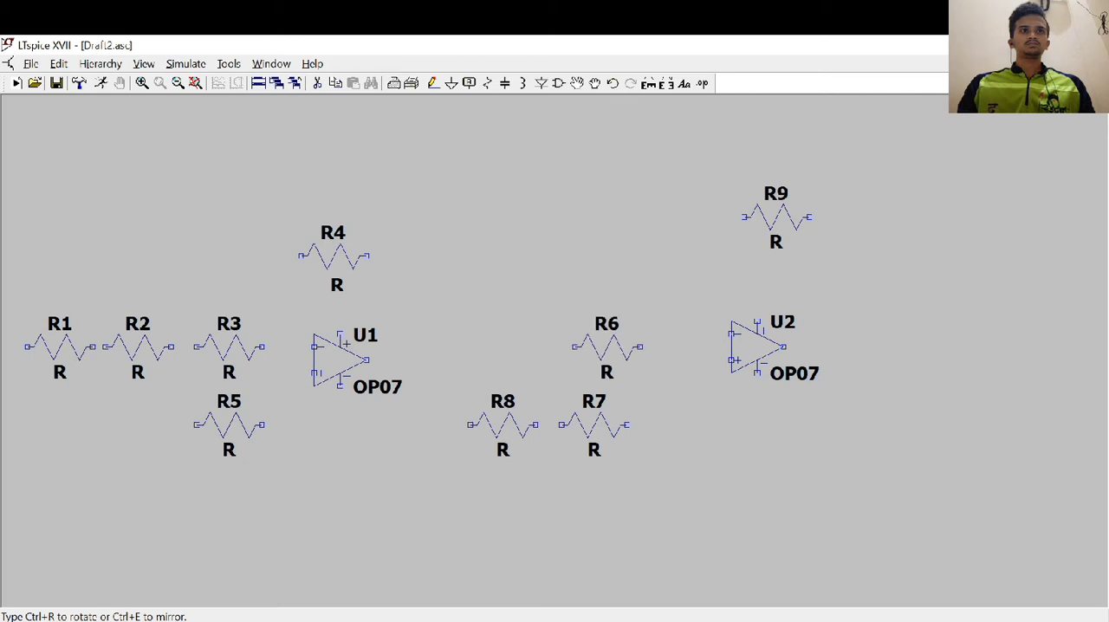
click(557, 357)
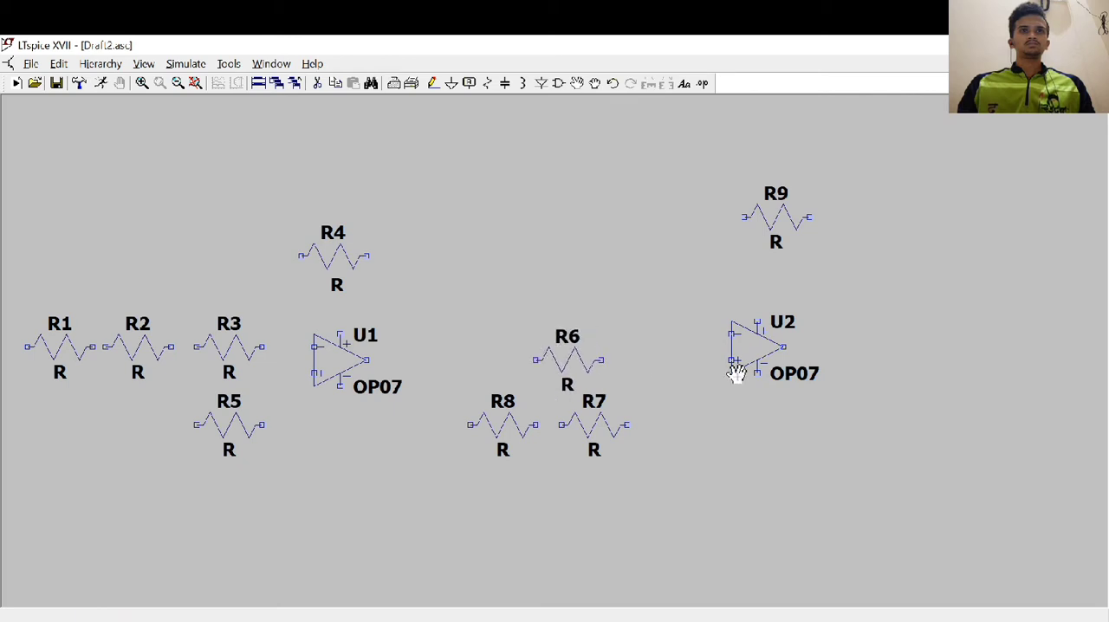
click(750, 352)
click(674, 374)
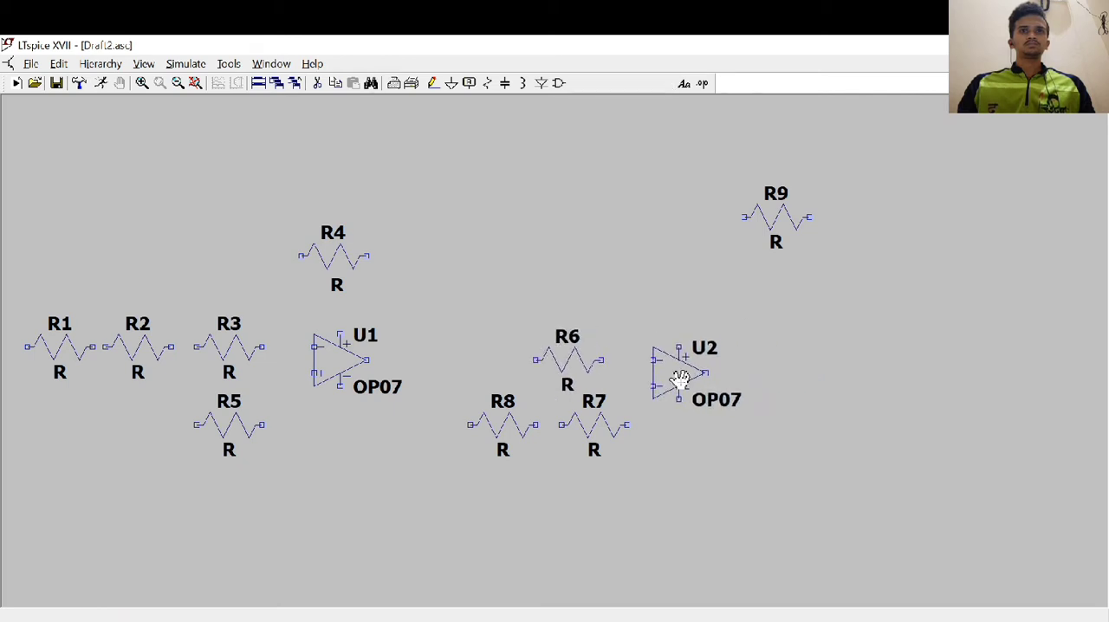
Move resistors R8 and R7 into a row below R6, and move resistor R9 directly above op-amp U2
click(502, 424)
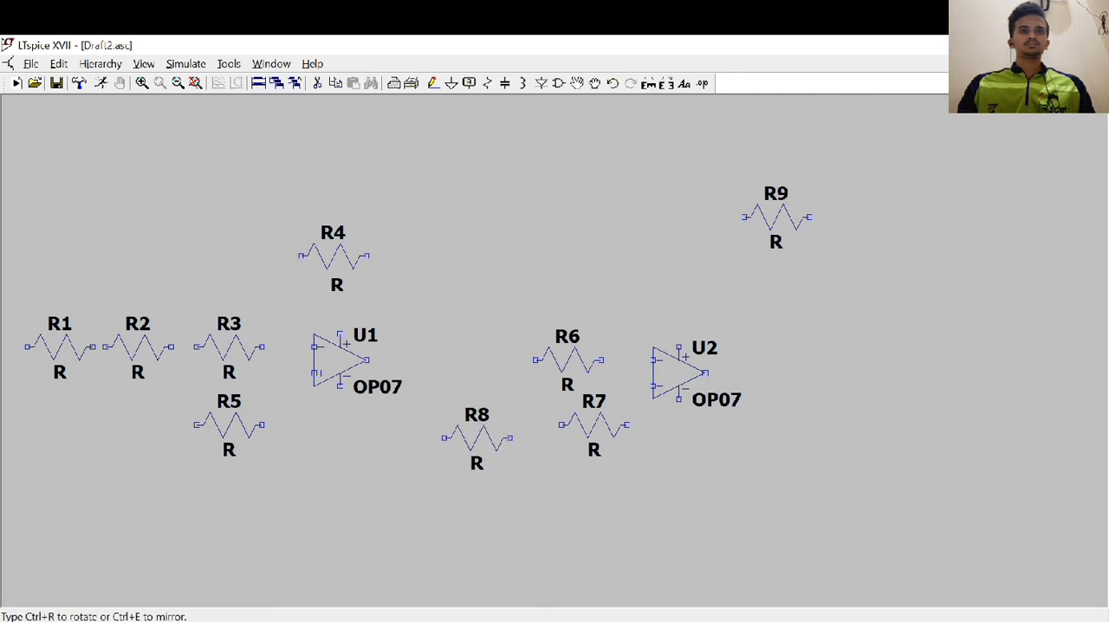
click(485, 447)
click(579, 428)
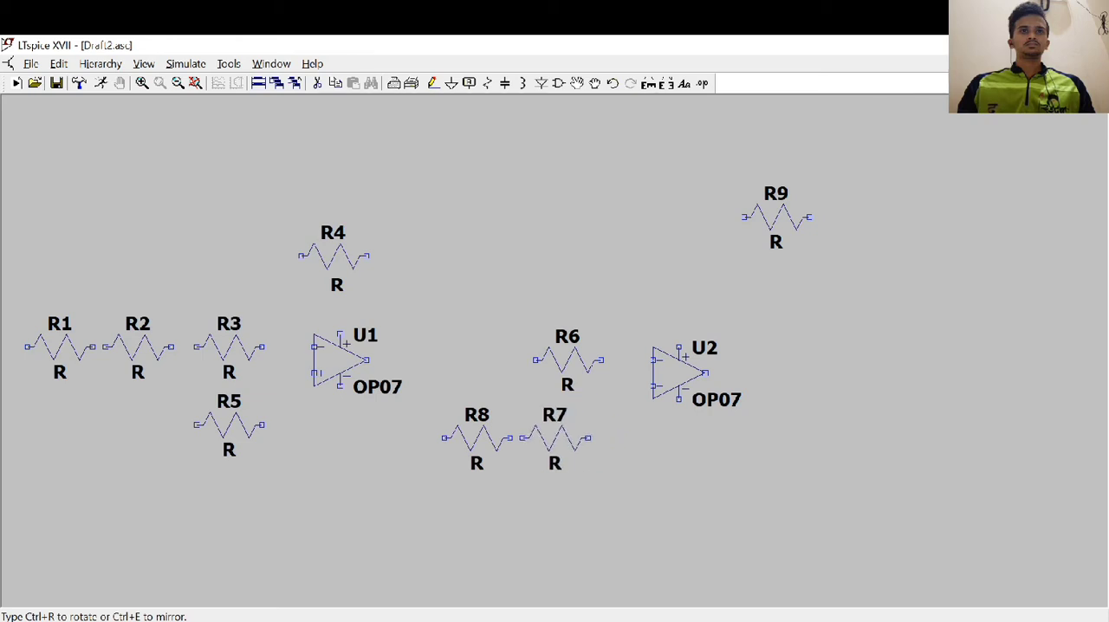
click(535, 440)
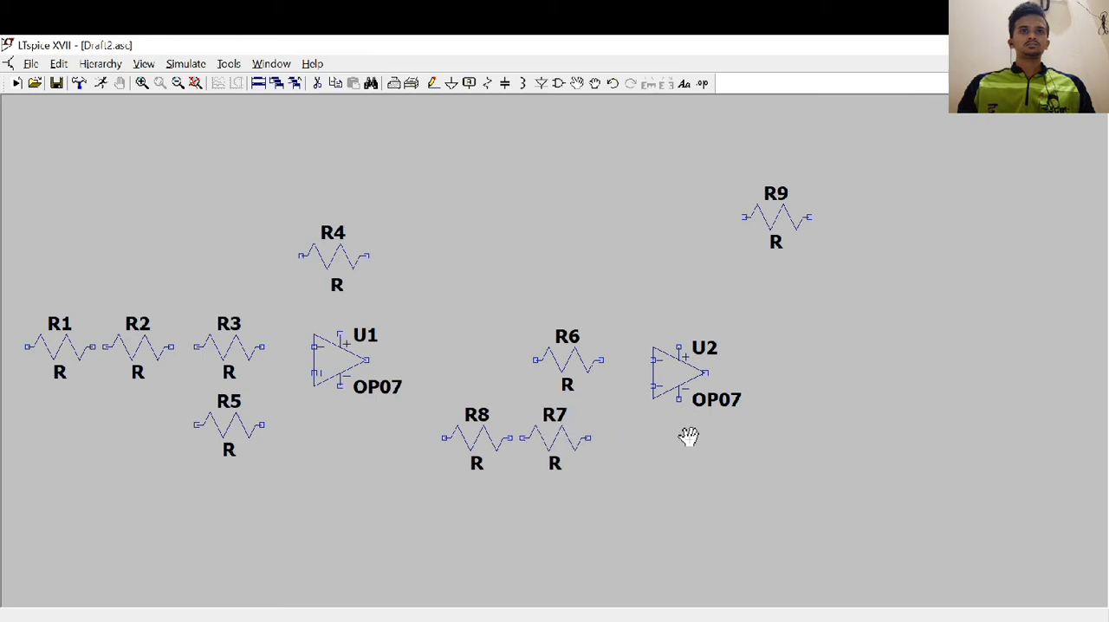
click(779, 217)
click(693, 256)
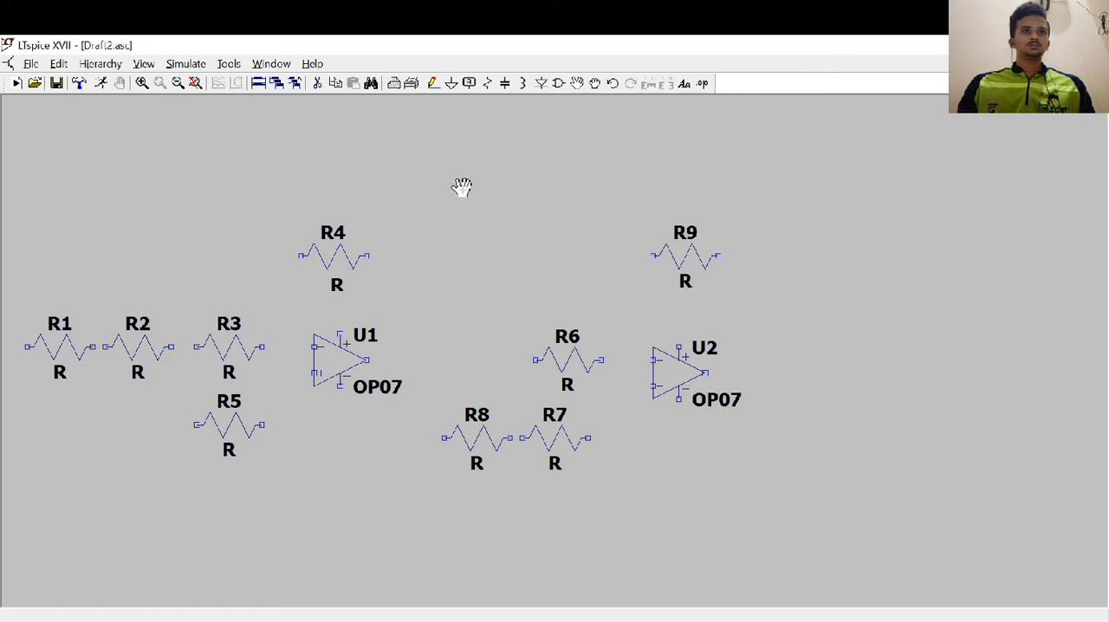
Check the circuit sketch in Word, and in LTspice wire R1, R2 and R3 in series to U1's inverting input, with a downward lead from R1's free end
key(alt+Tab)
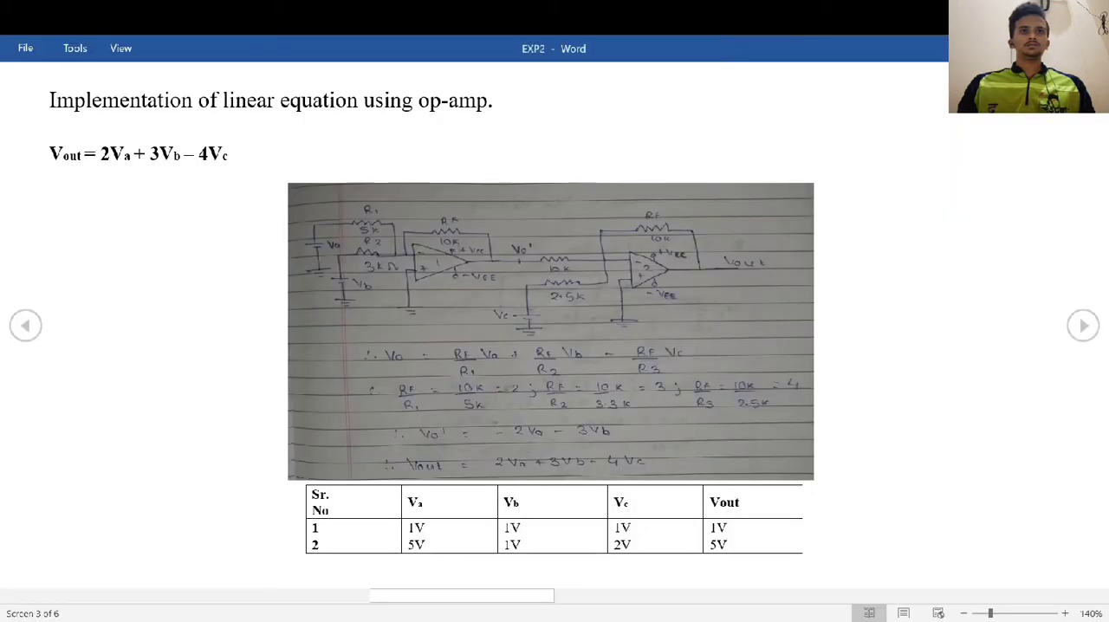
key(alt+Tab)
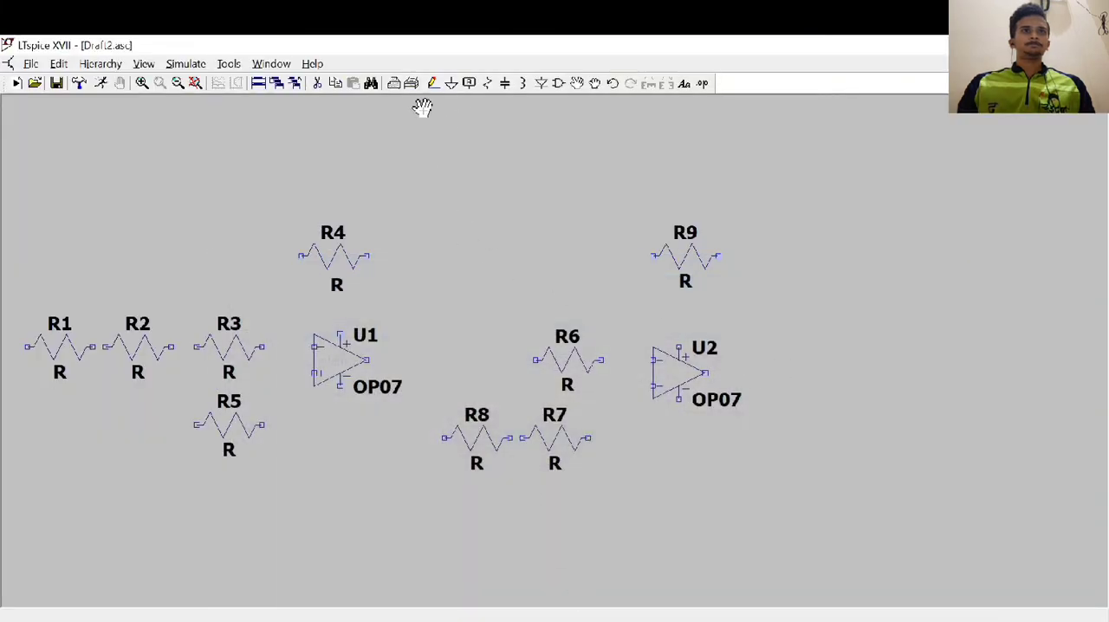
click(432, 83)
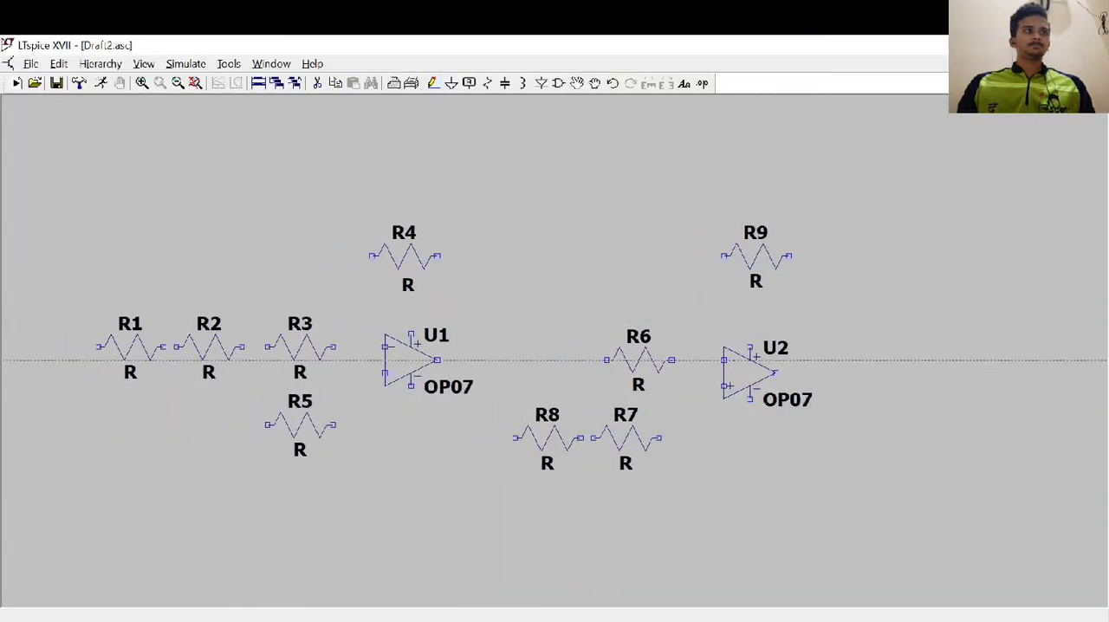
click(98, 347)
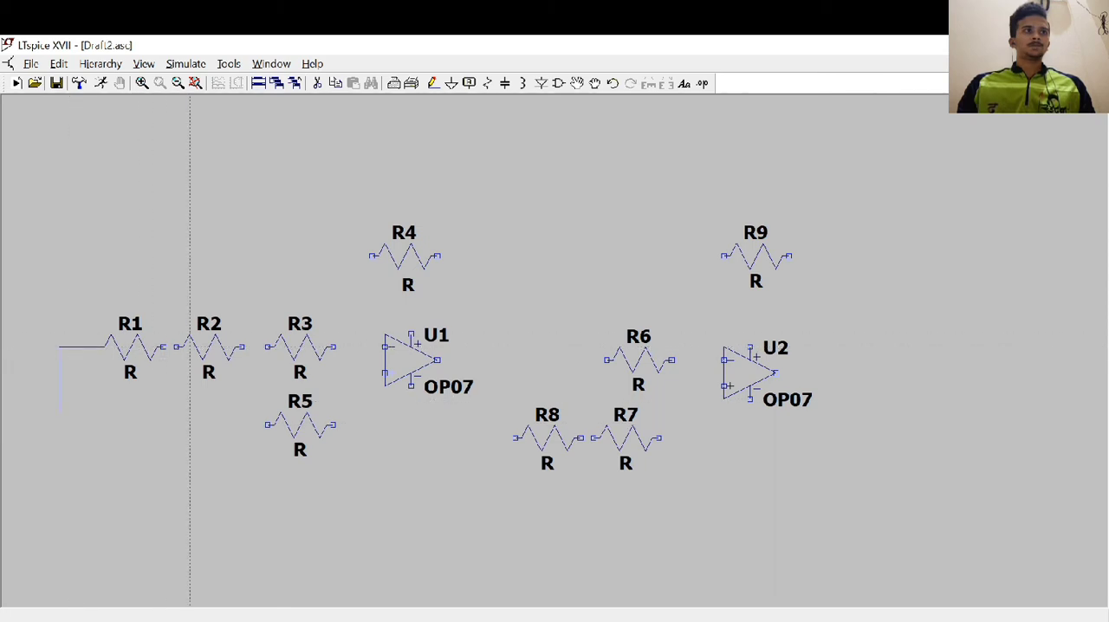
click(163, 347)
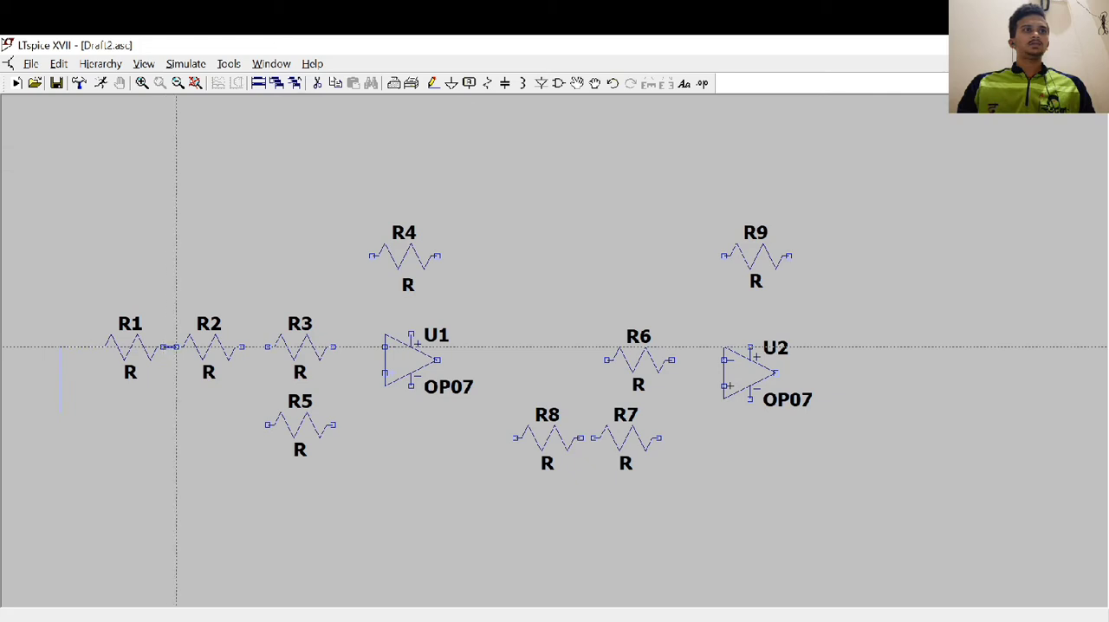
click(176, 346)
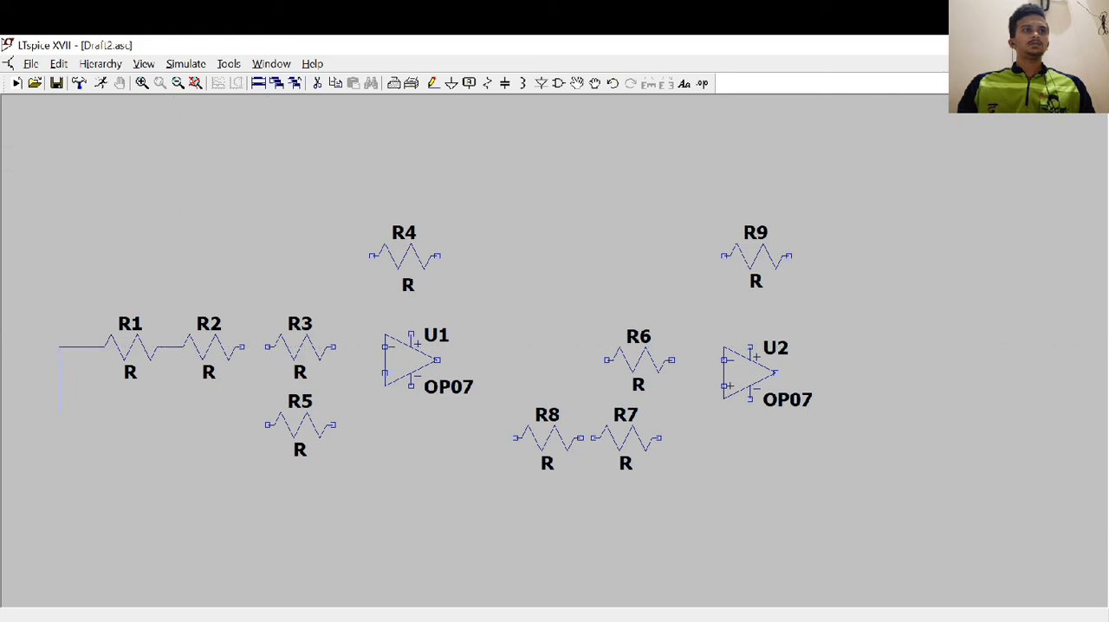
click(241, 346)
click(267, 347)
click(384, 346)
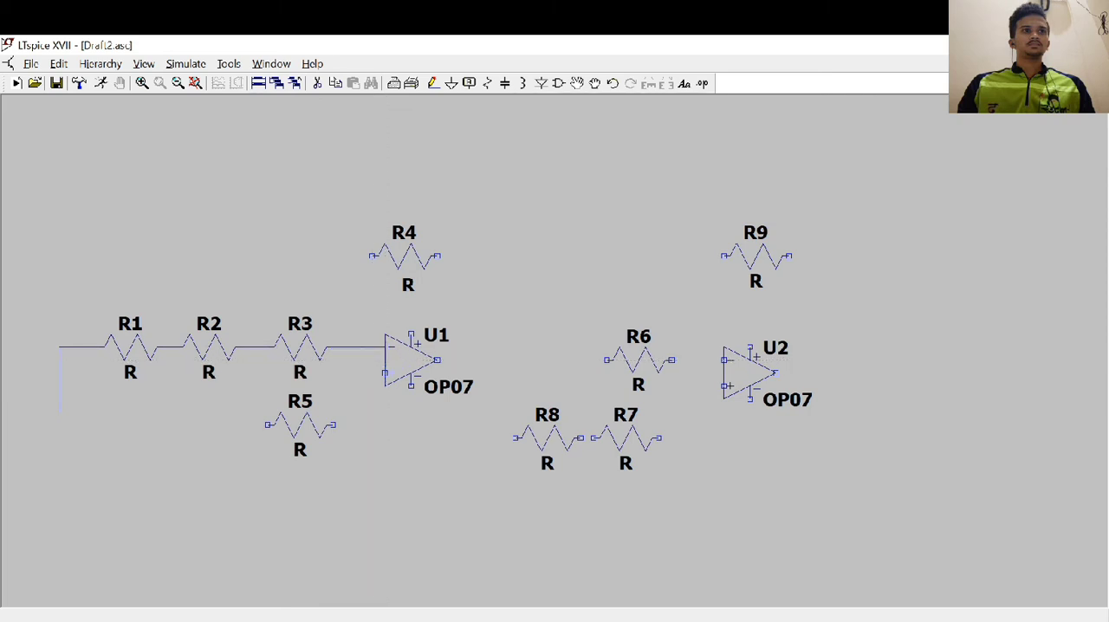
Wire R4 as feedback from U1's output to its inverting input, and connect U1's output through R6 to U2's inverting input
click(346, 346)
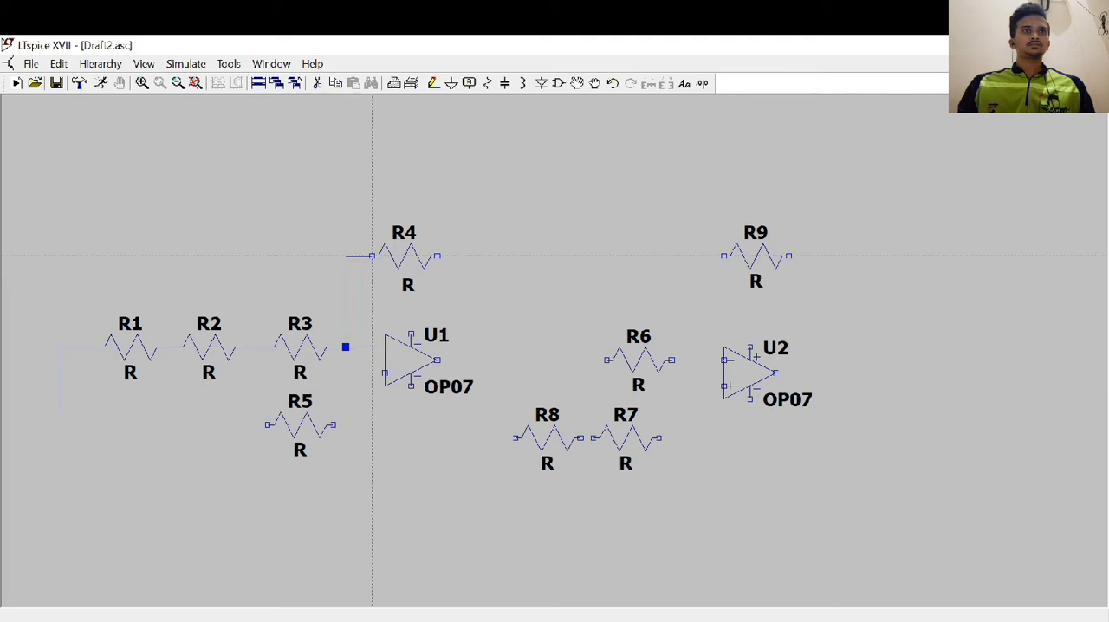
click(501, 255)
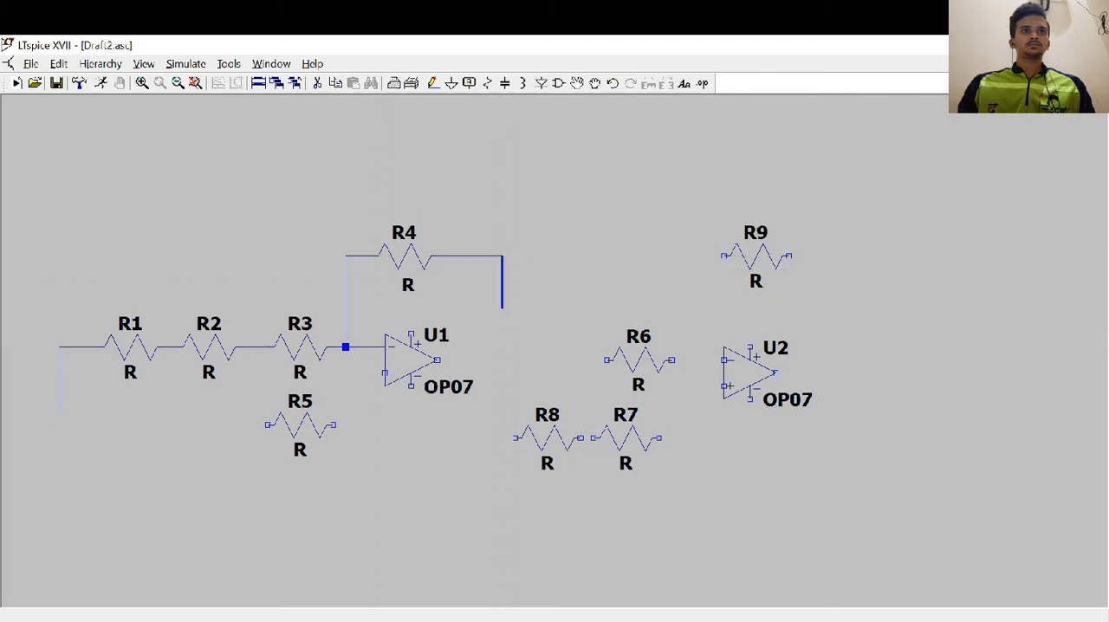
click(501, 359)
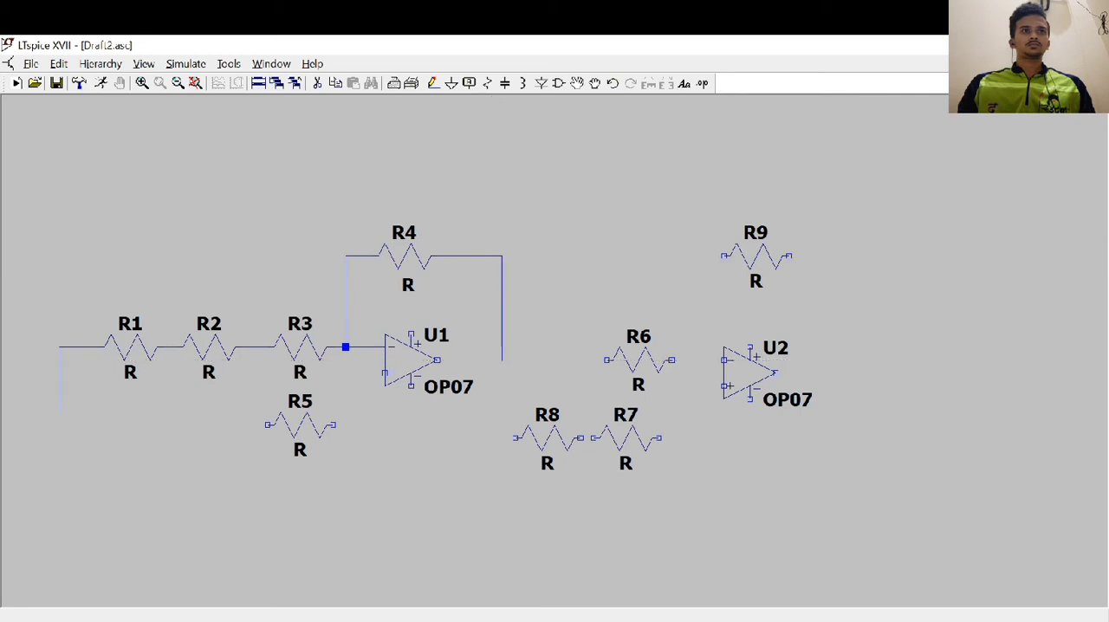
click(437, 359)
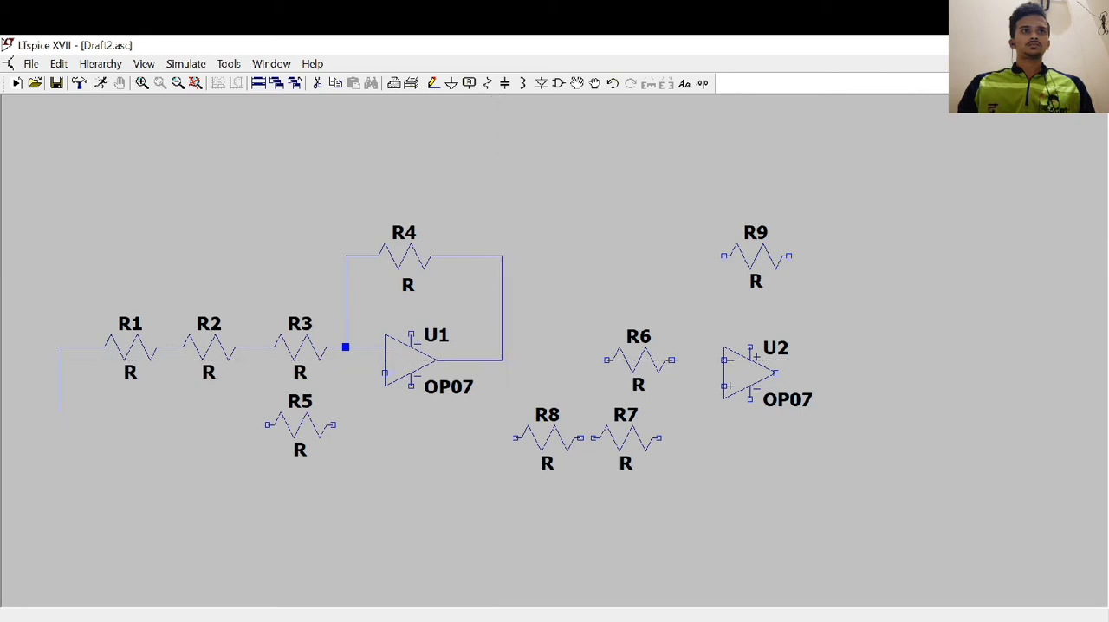
click(501, 360)
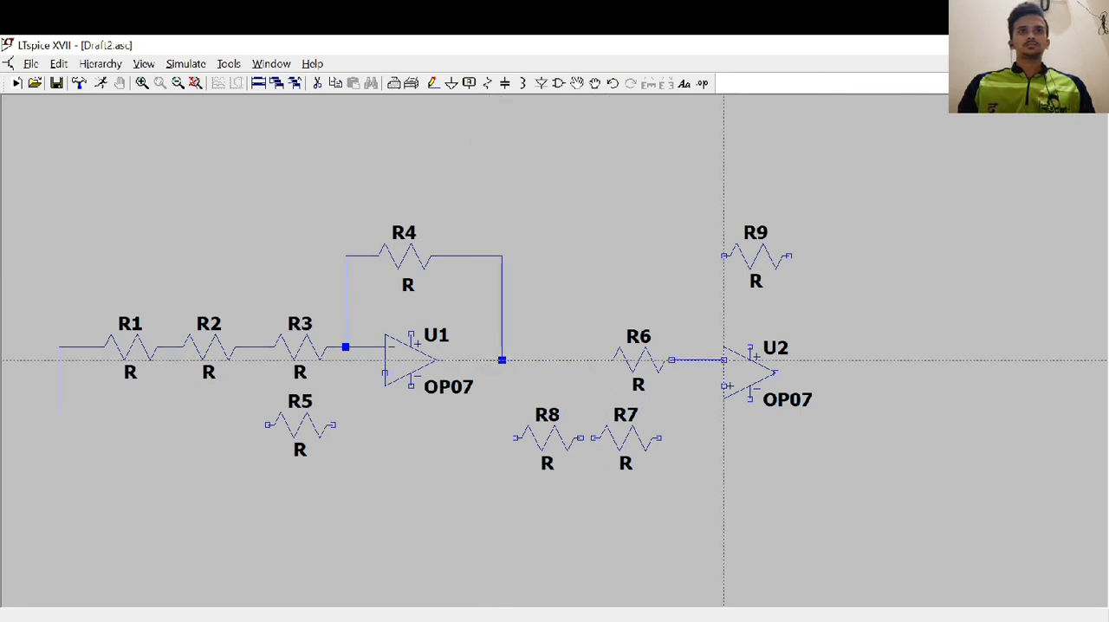
click(723, 359)
Wire R9 as feedback between U2's inverting input and output, and extend the output wire beyond the feedback junction
click(697, 359)
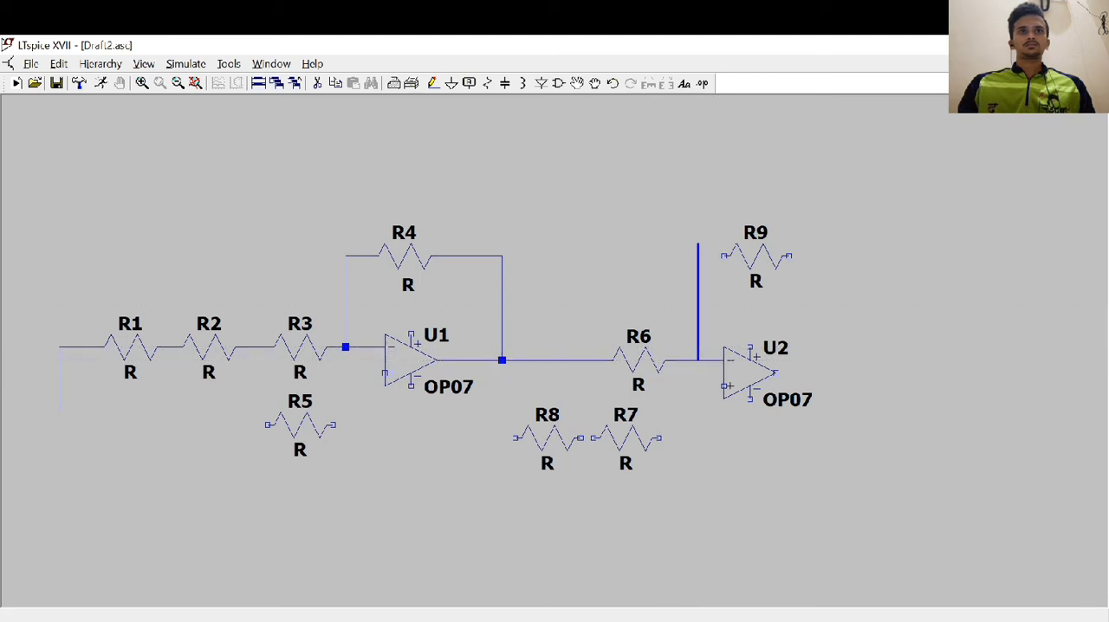
click(723, 255)
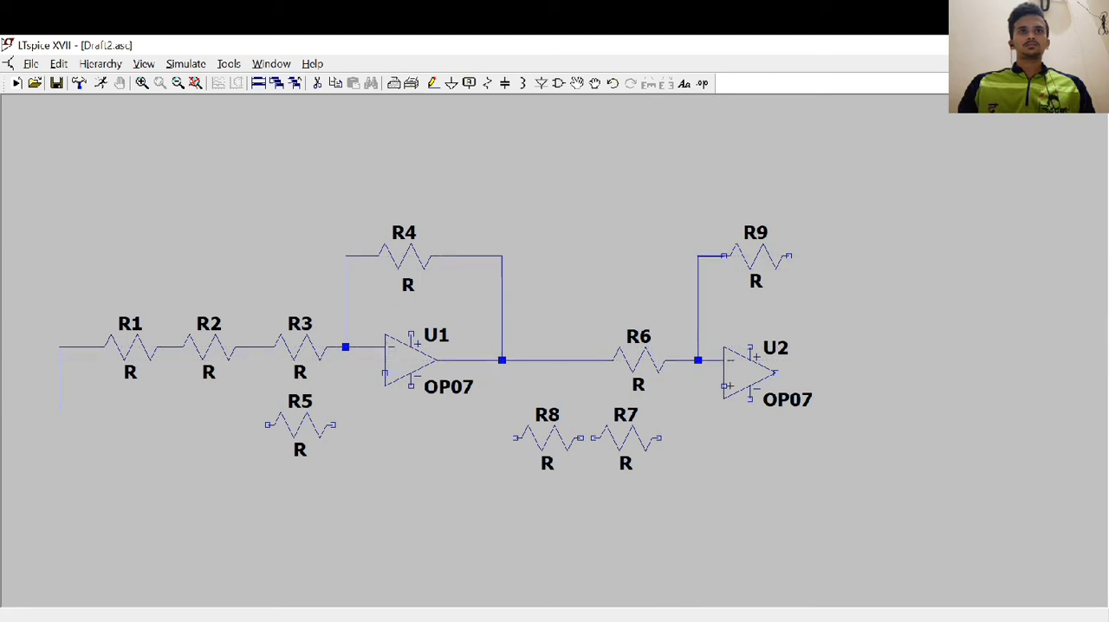
click(788, 255)
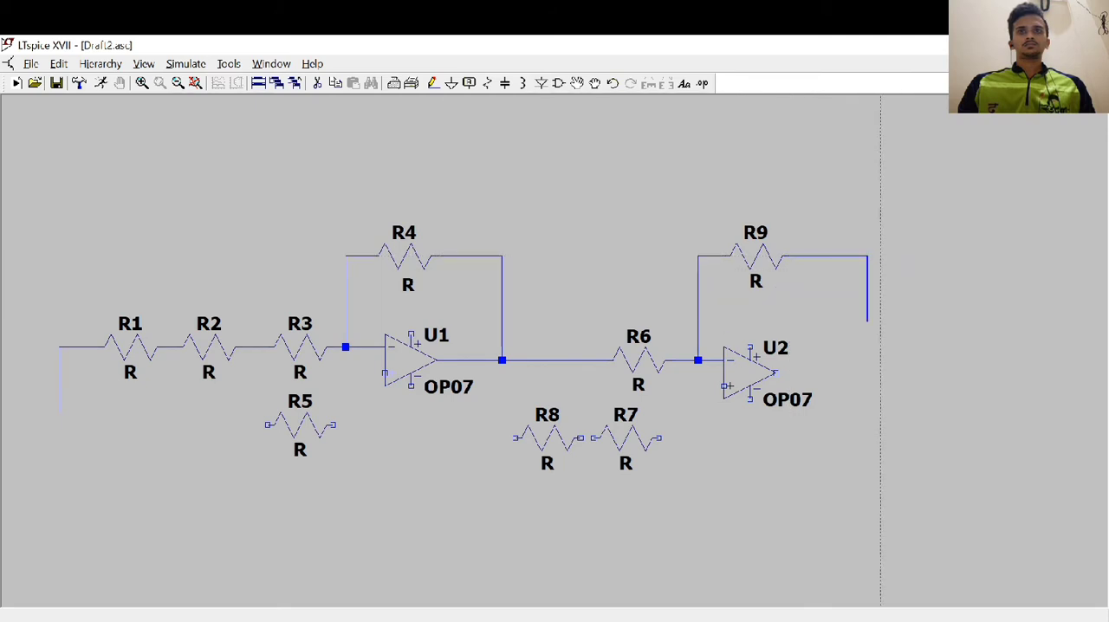
click(867, 372)
click(784, 373)
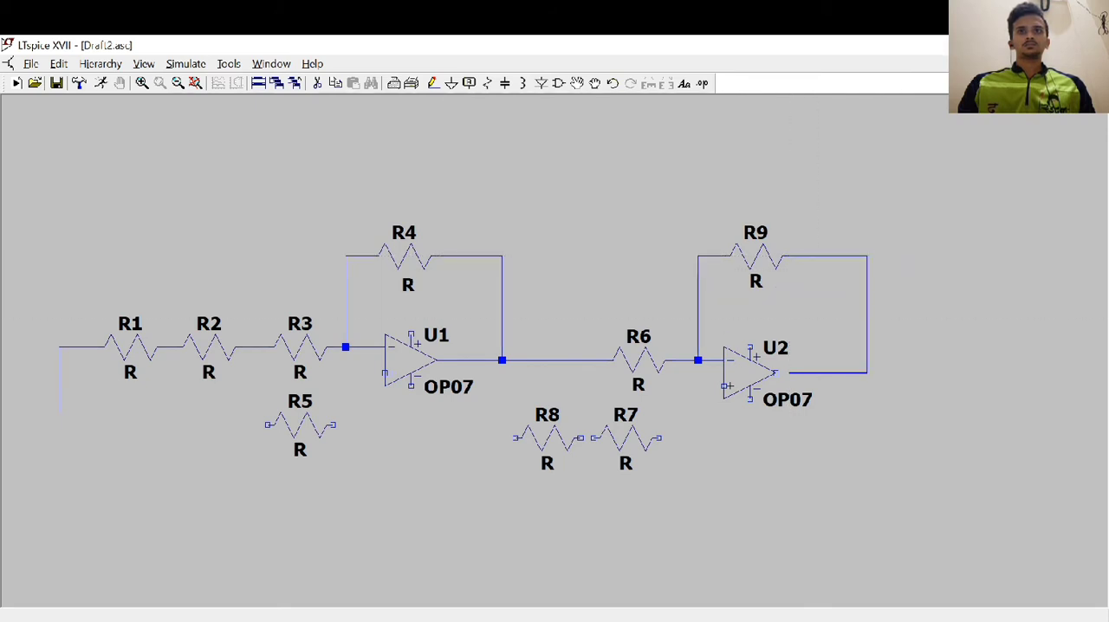
click(867, 373)
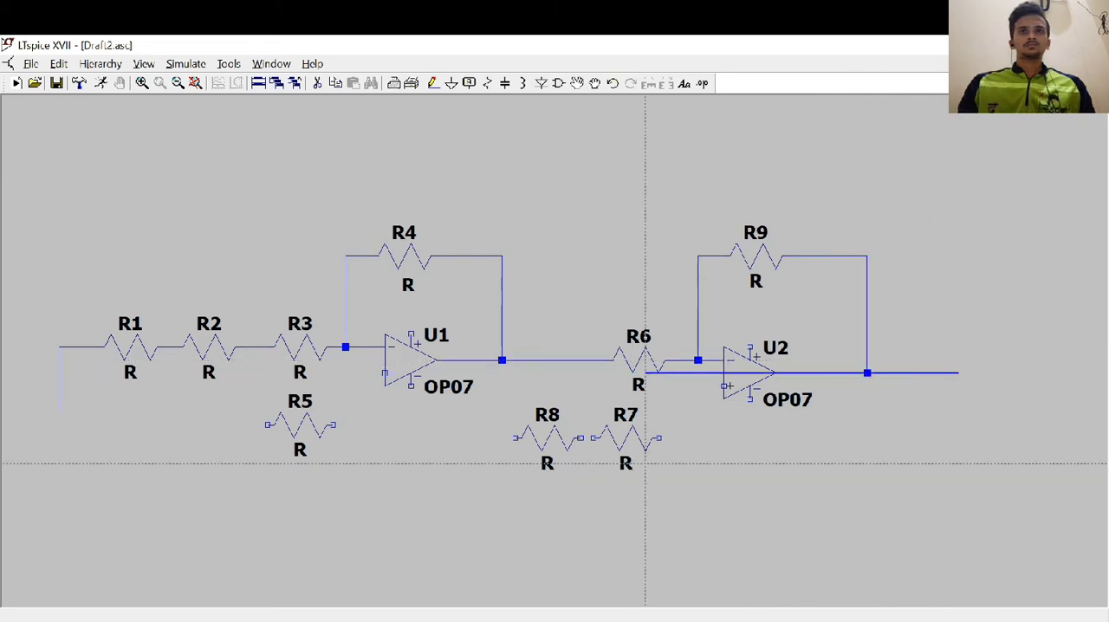
key(Escape)
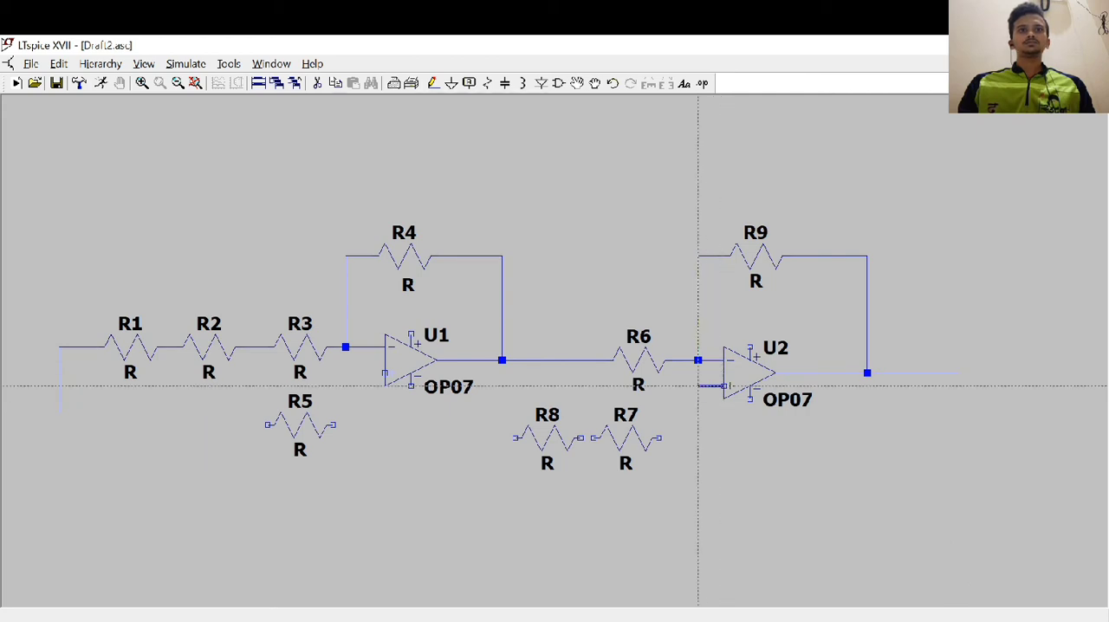
Run wires from the non-inverting inputs of U2 and U1 outward and down, leaving their lower ends open
click(698, 385)
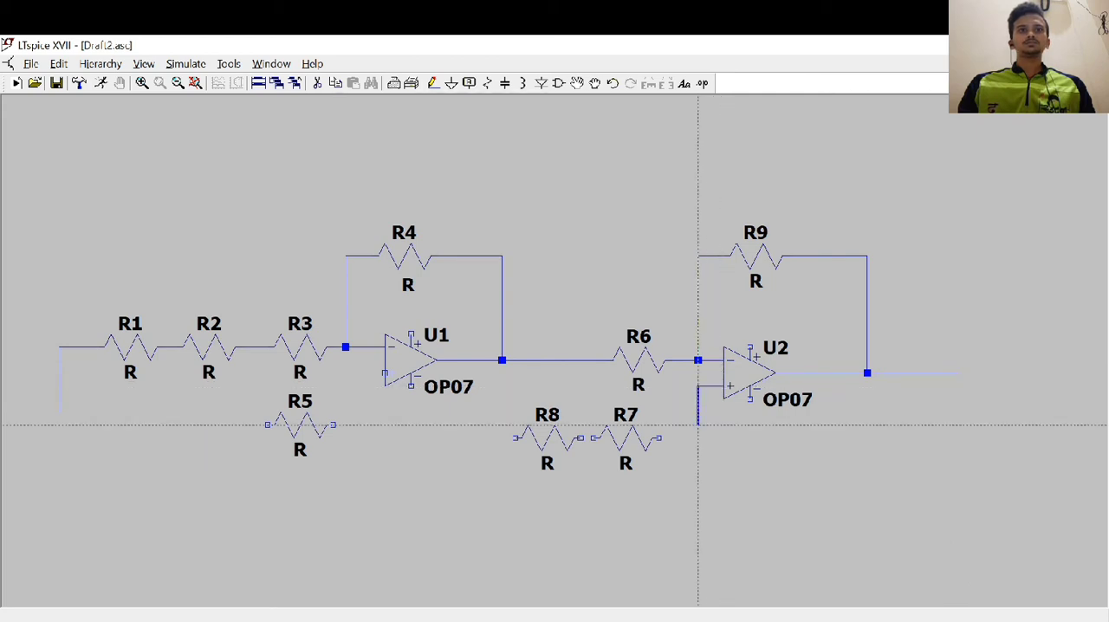
click(698, 515)
right_click(699, 516)
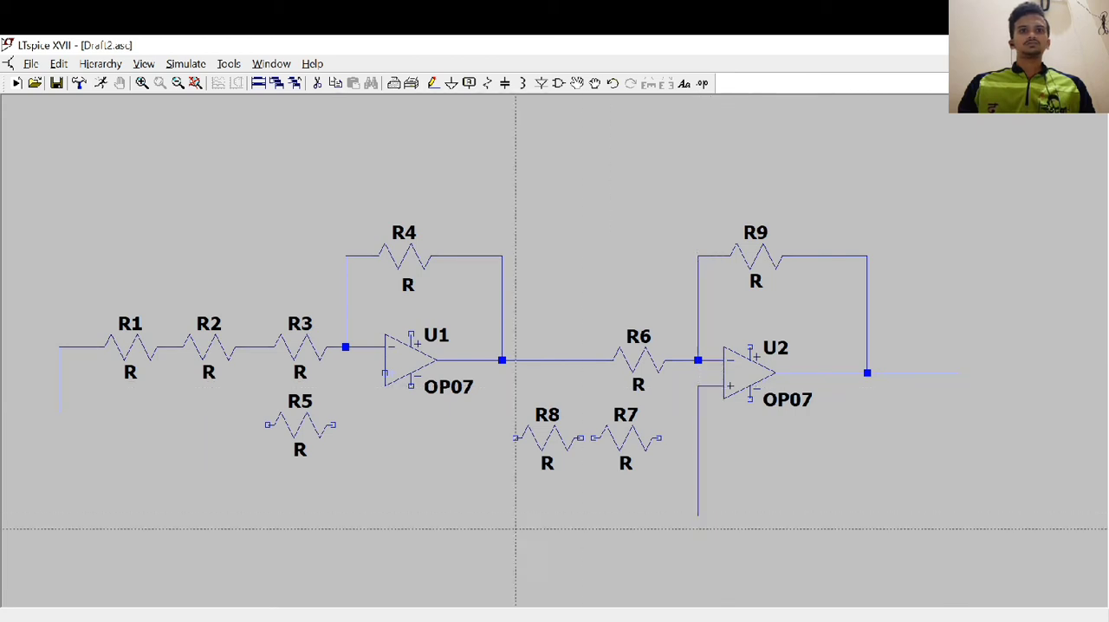
click(374, 373)
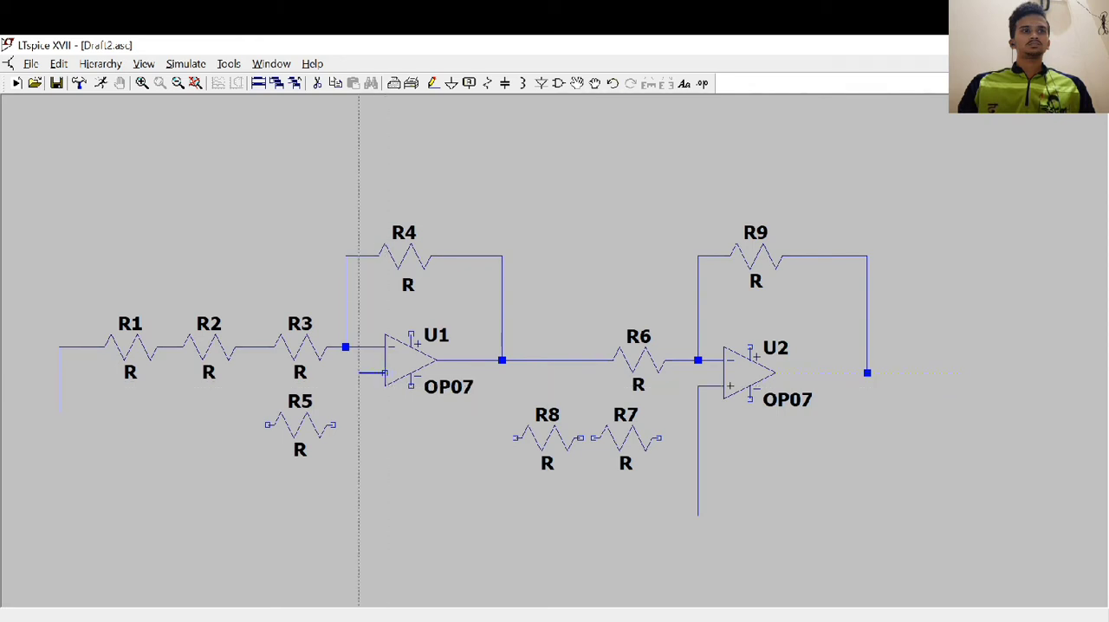
click(372, 372)
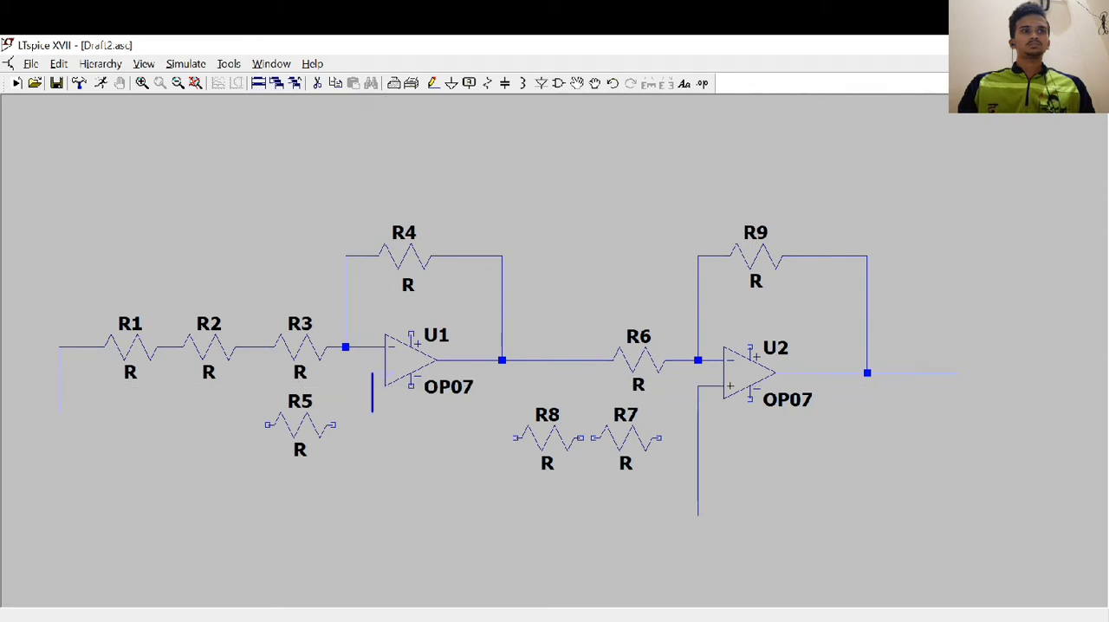
click(372, 489)
right_click(372, 489)
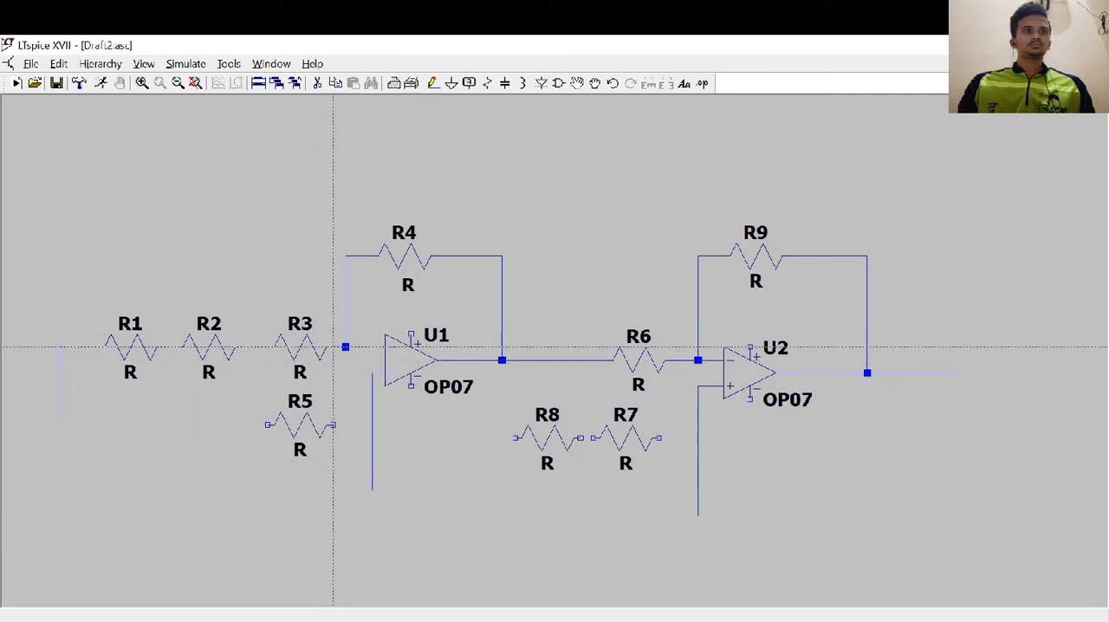
Wire R5 to the node at U1's inverting input, and run a lead from R5's other end outward and down
click(346, 346)
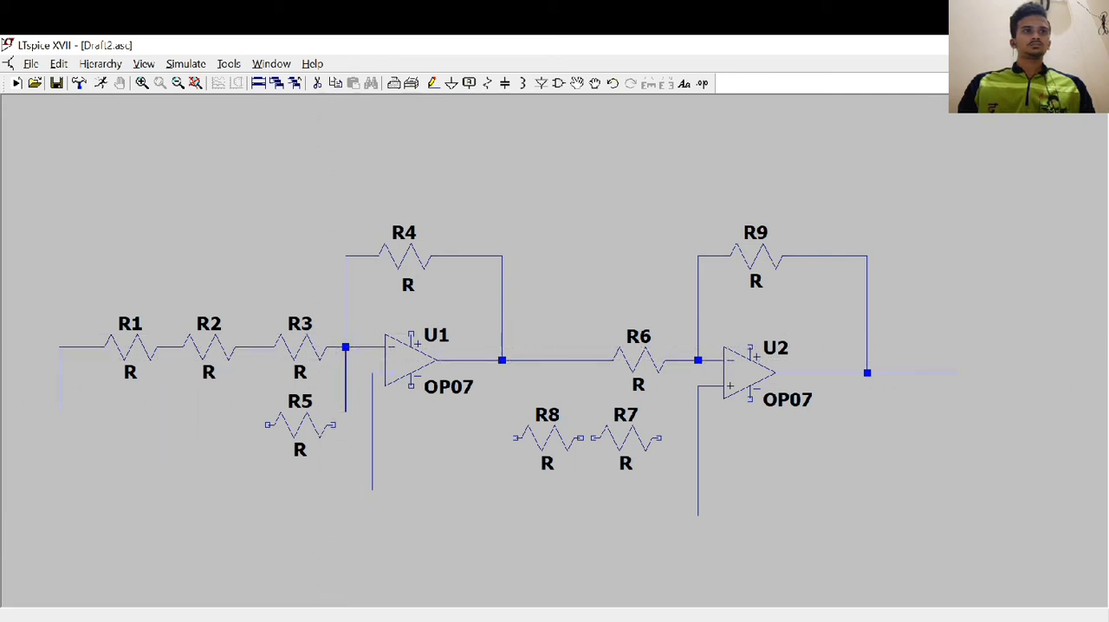
click(334, 424)
click(267, 424)
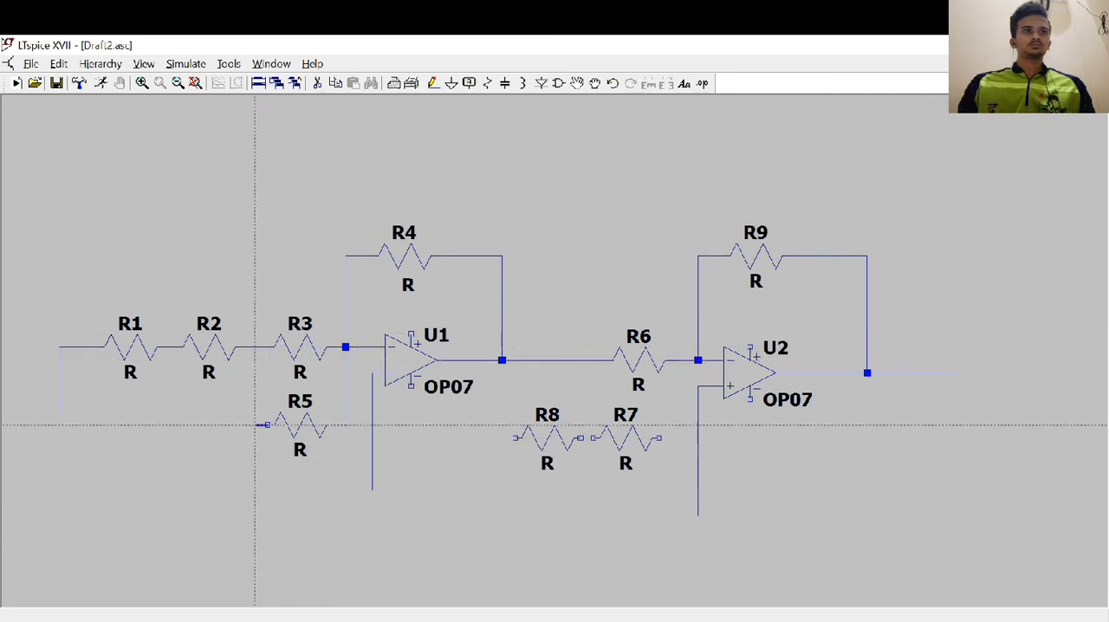
click(190, 424)
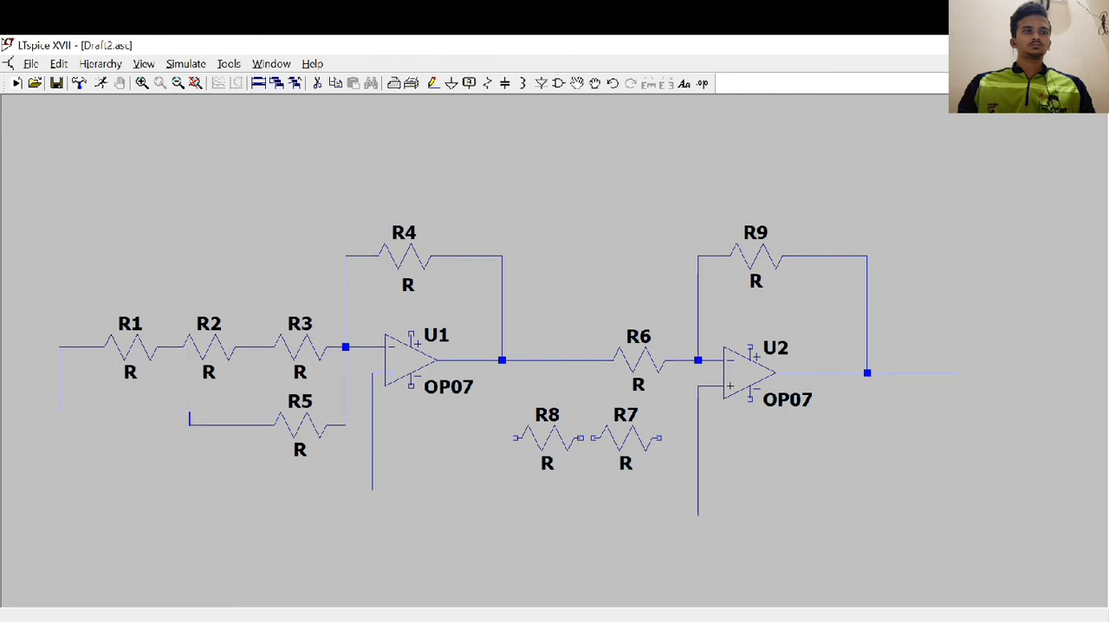
click(190, 490)
right_click(190, 489)
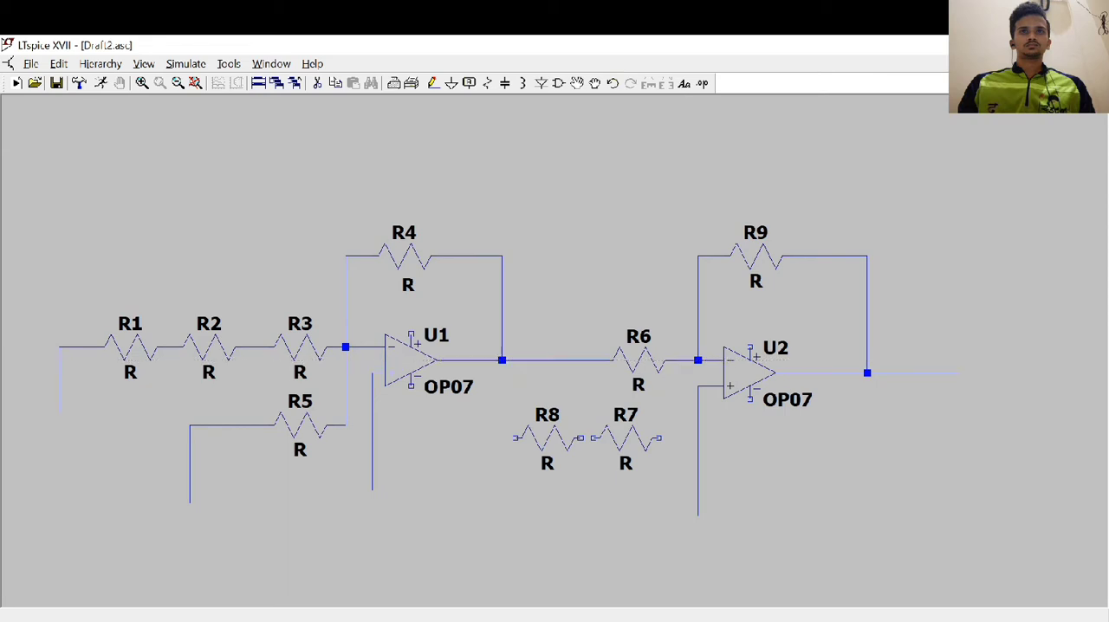
Wire R7 and R8 in series to the node at U2's inverting input, and run a lead from R8's free end outward and down
click(684, 359)
click(684, 438)
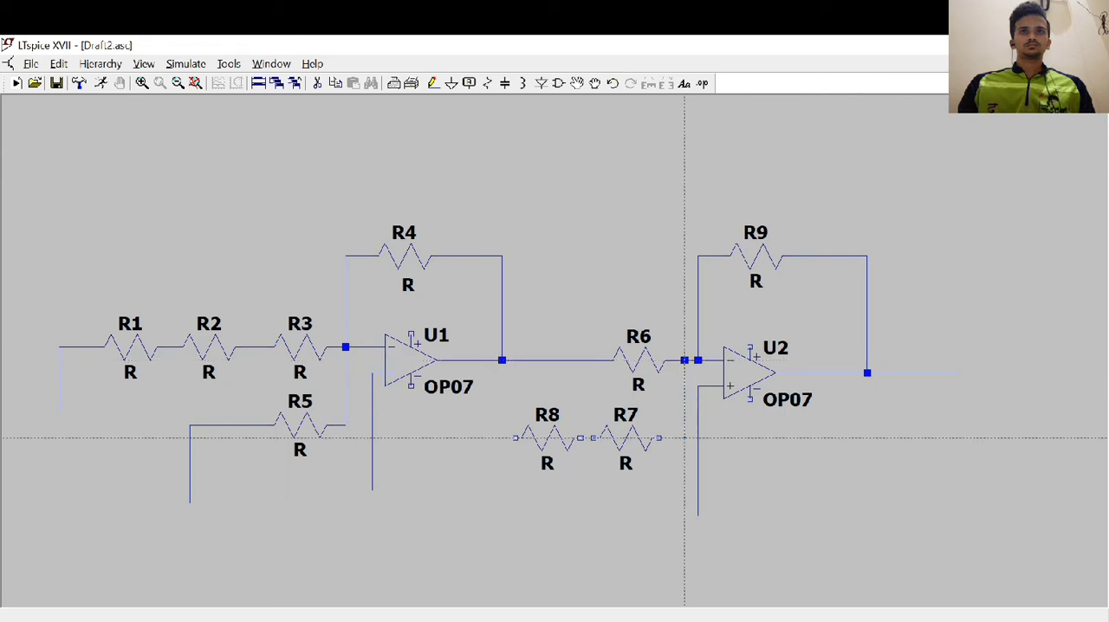
click(579, 438)
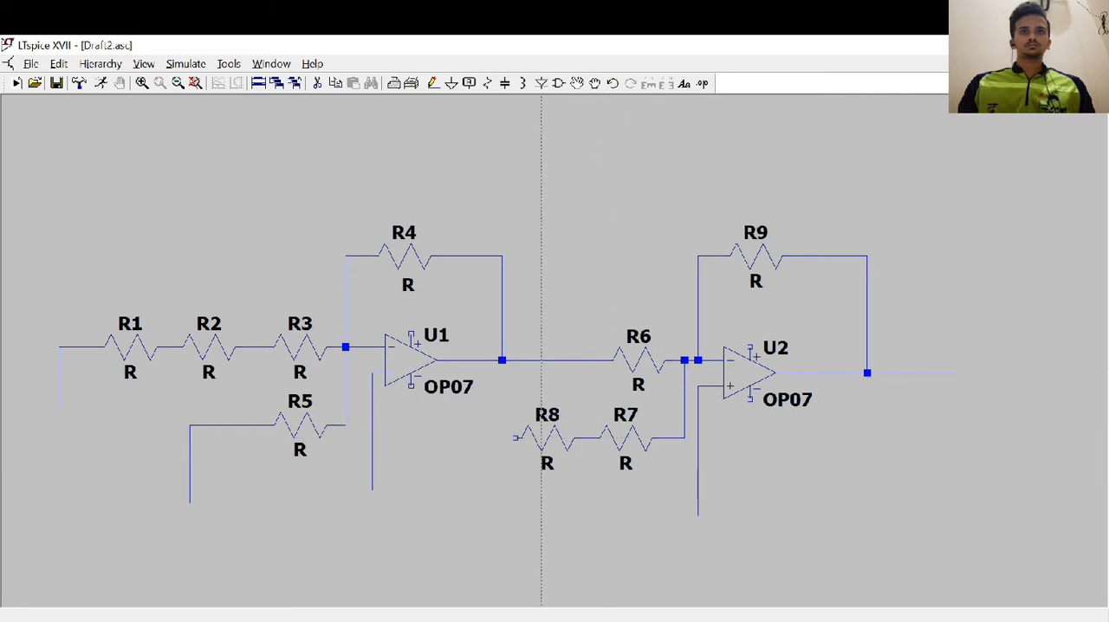
click(515, 439)
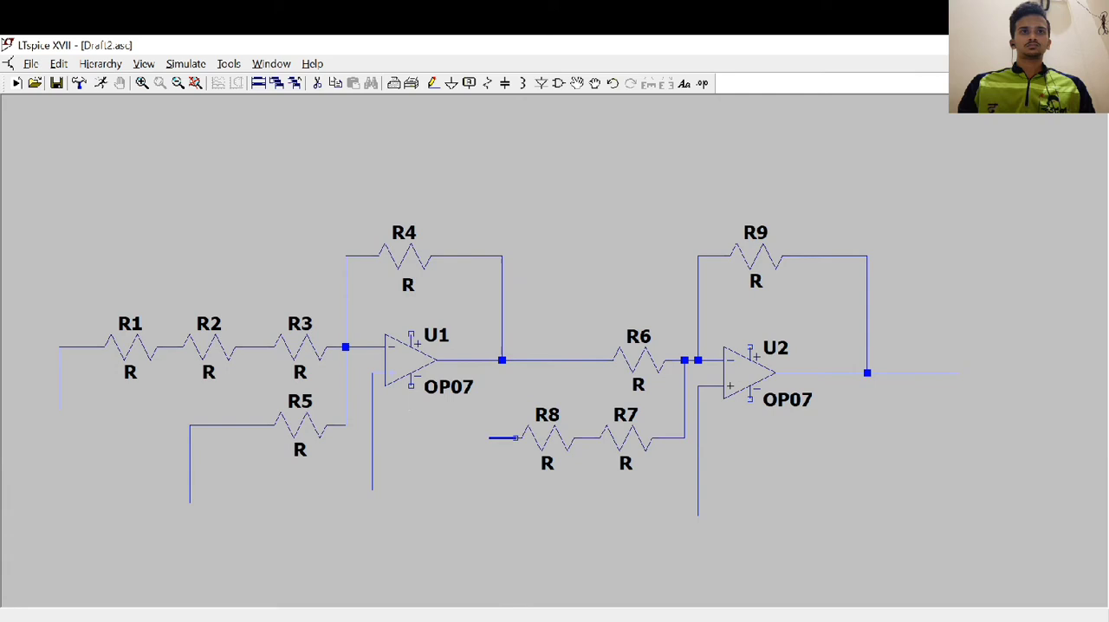
click(477, 489)
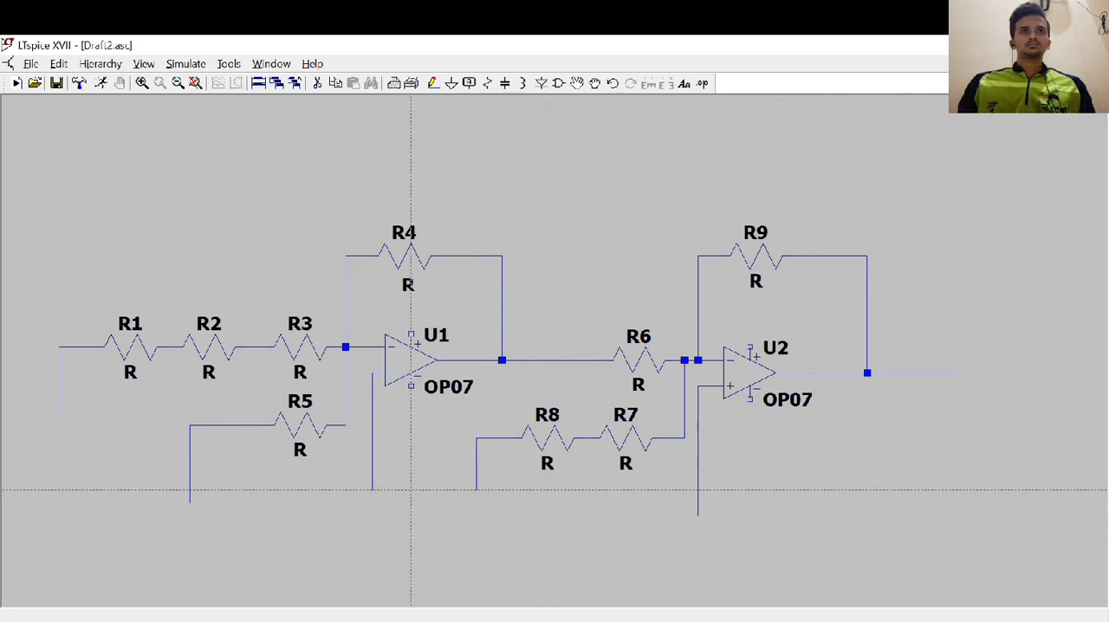
Place five voltage sources: V1, V2 and V3 below the leads of R1, R5 and R8, and V4 above V5 beyond U2's output
click(559, 83)
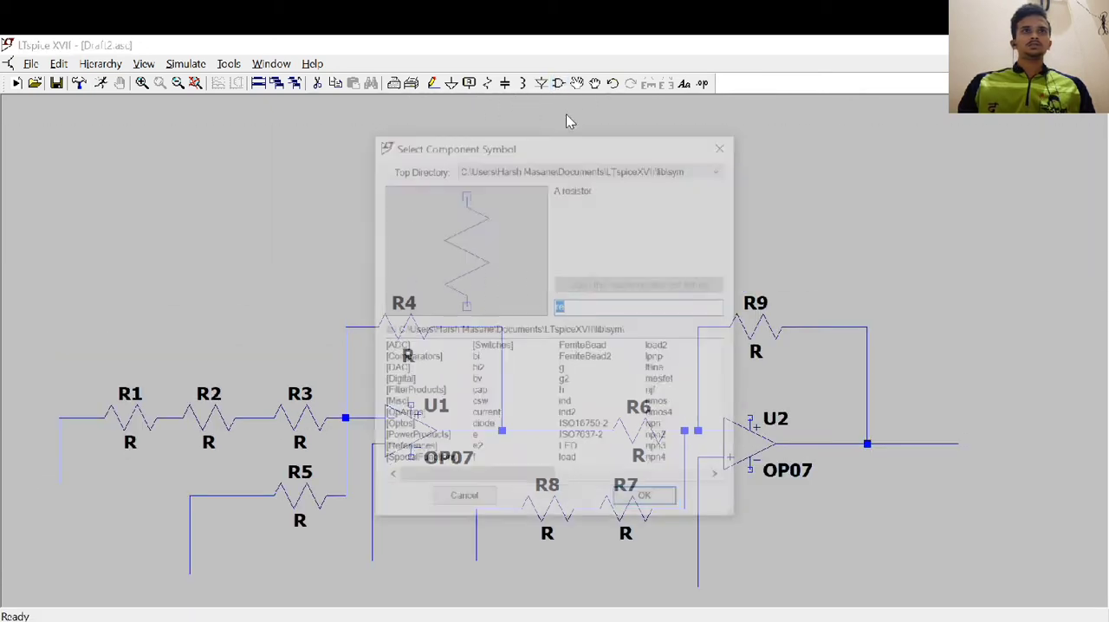
text(df)
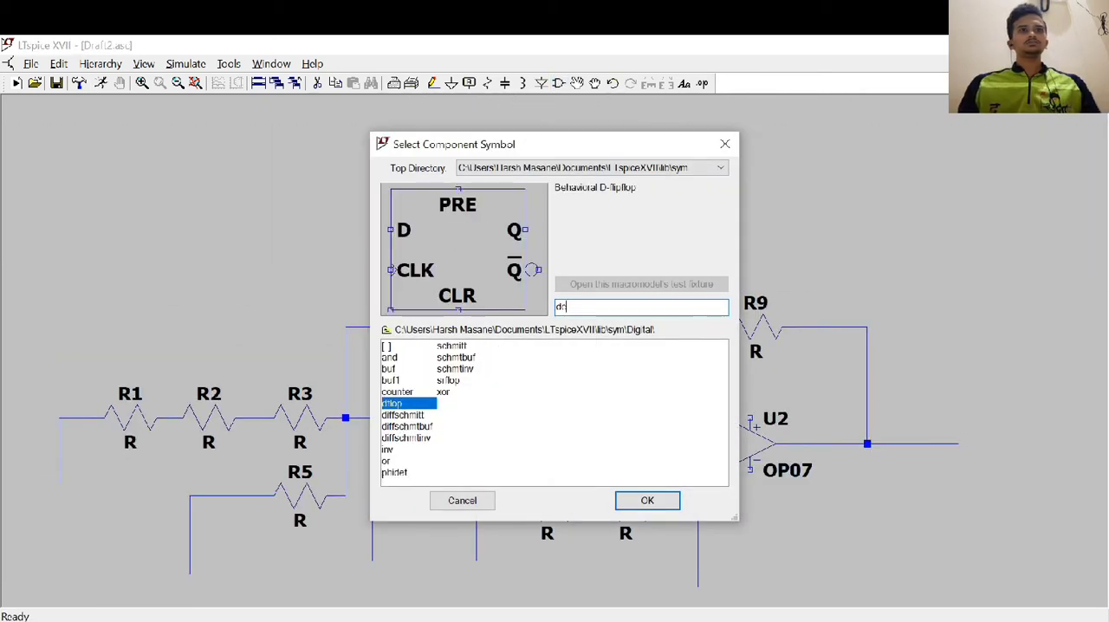
text(vo)
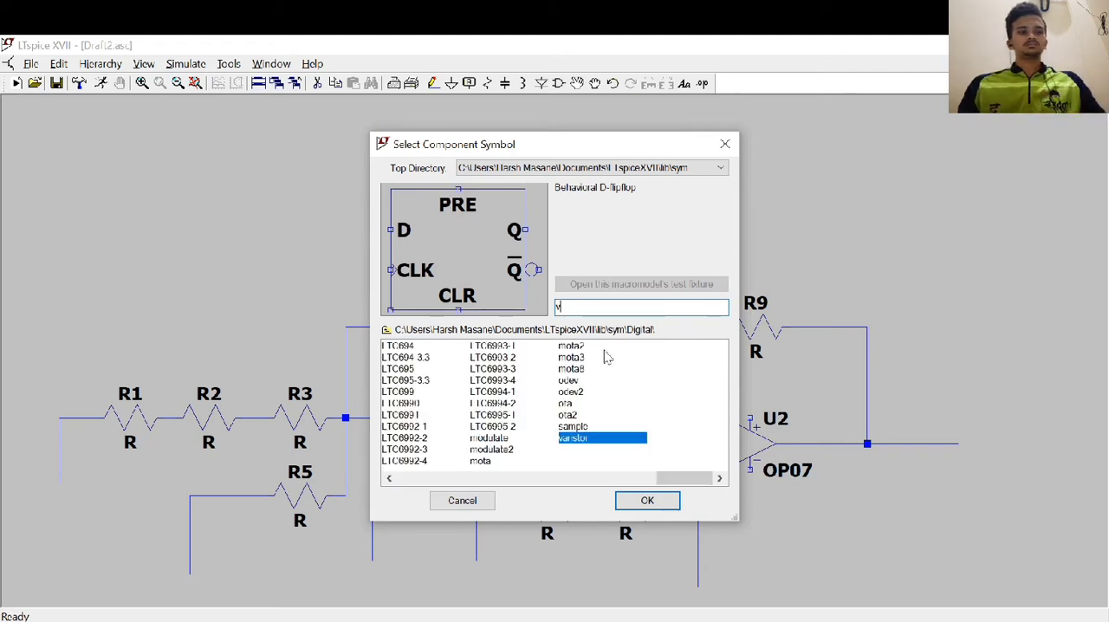
click(646, 499)
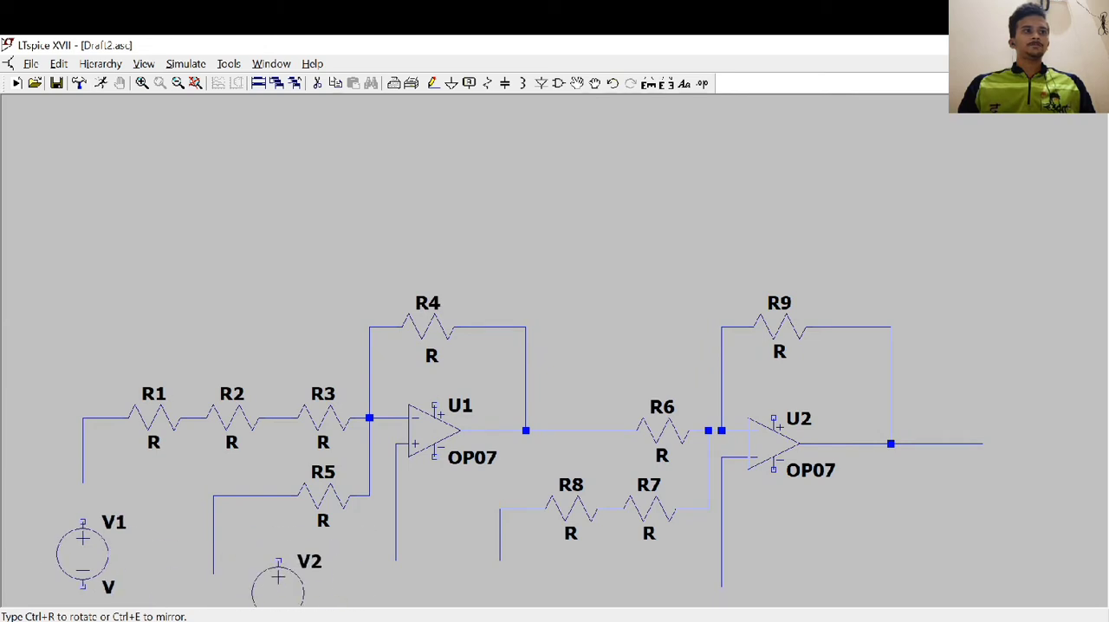
click(213, 481)
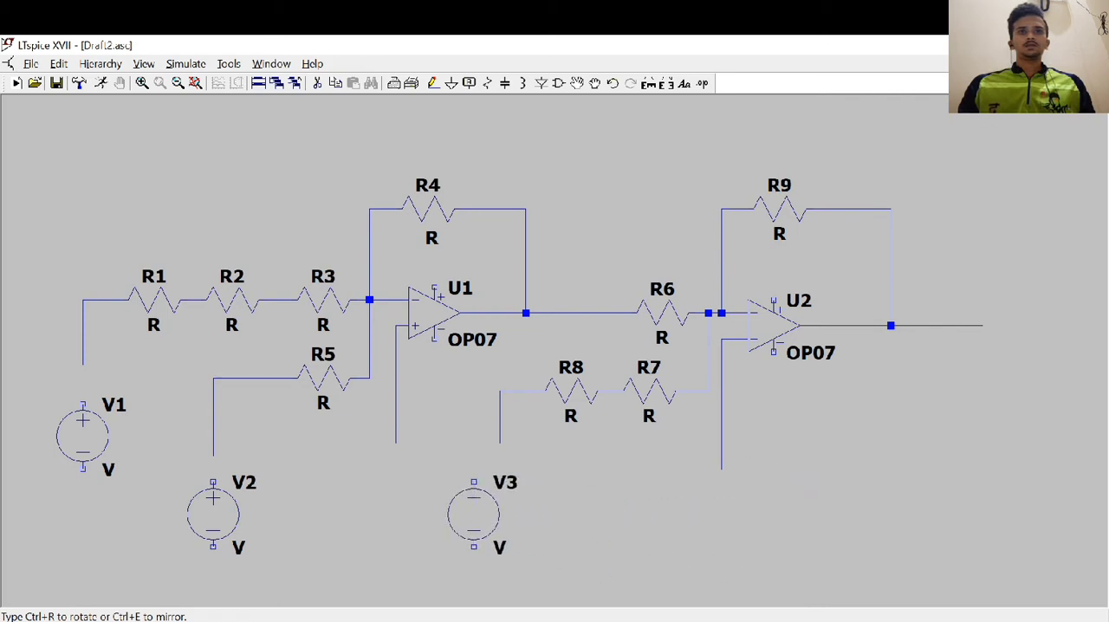
click(499, 472)
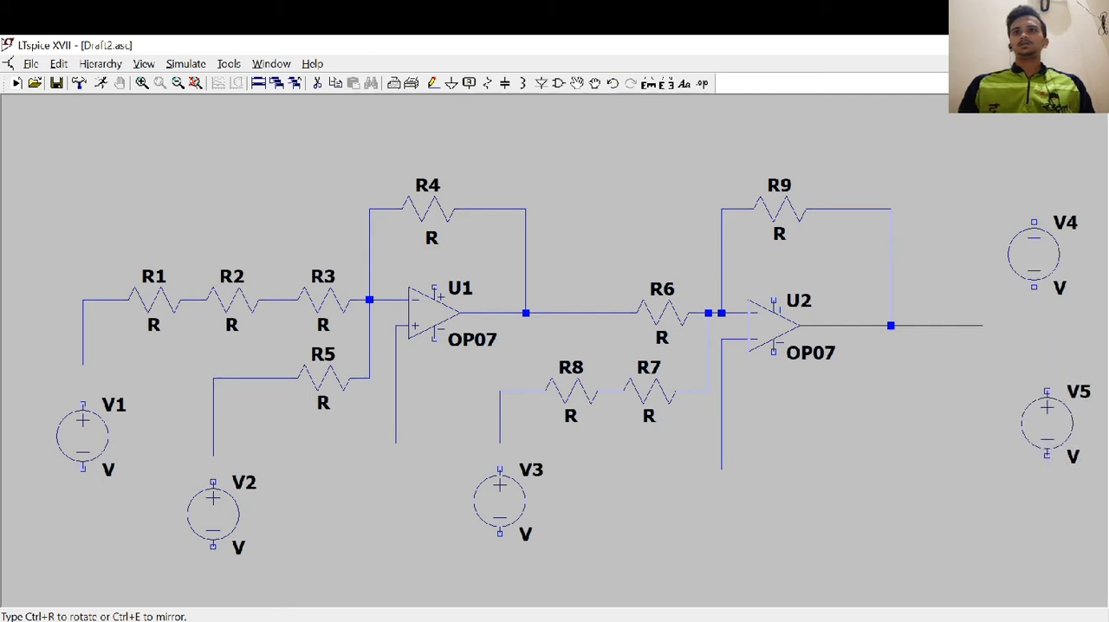
click(1046, 422)
right_click(921, 415)
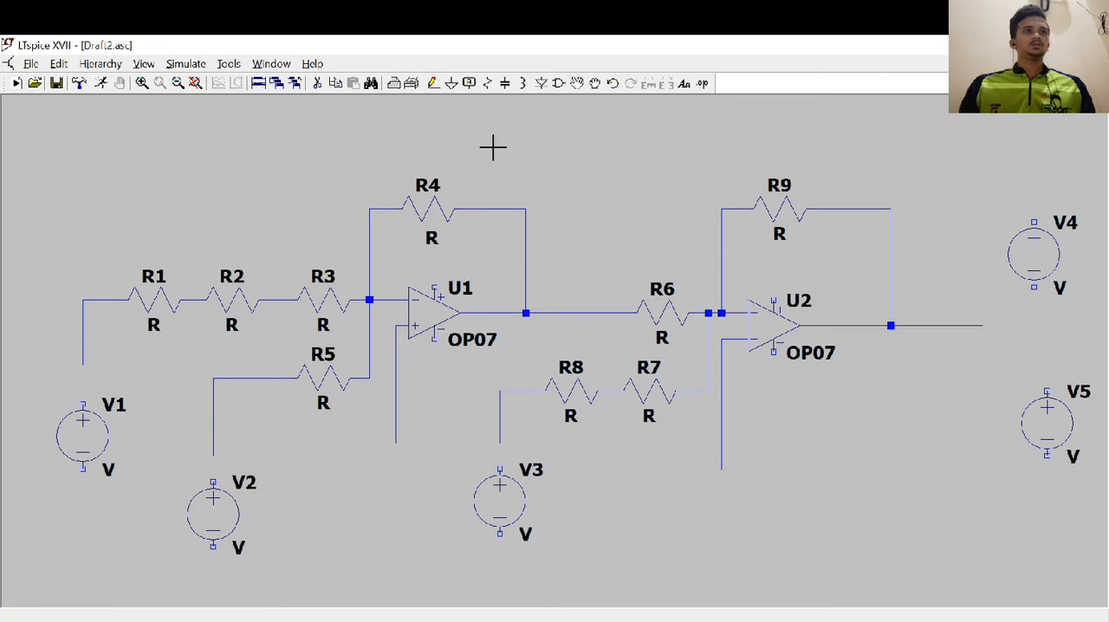
Wire V1's positive terminal to R1's lead, and run short wires down from the negative terminals of V1 and V2
click(433, 88)
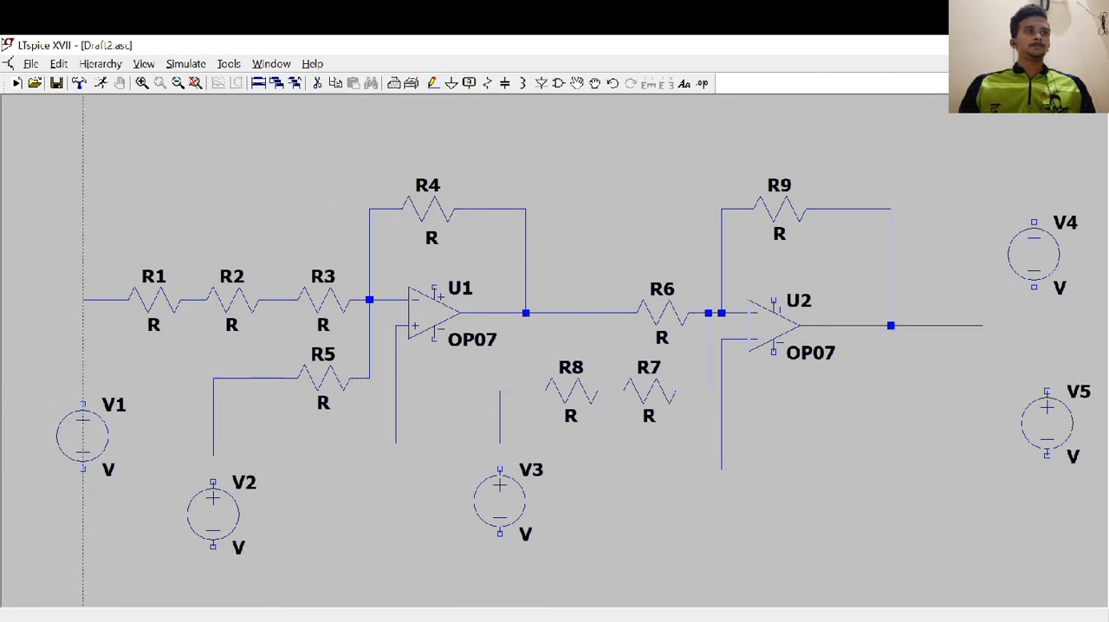
click(83, 403)
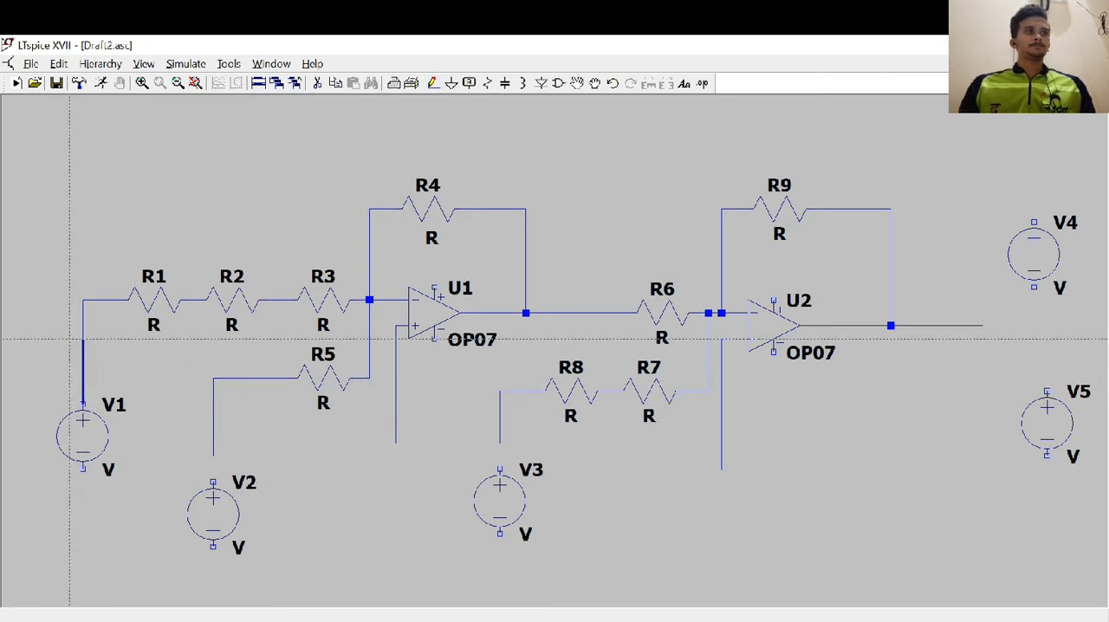
right_click(84, 339)
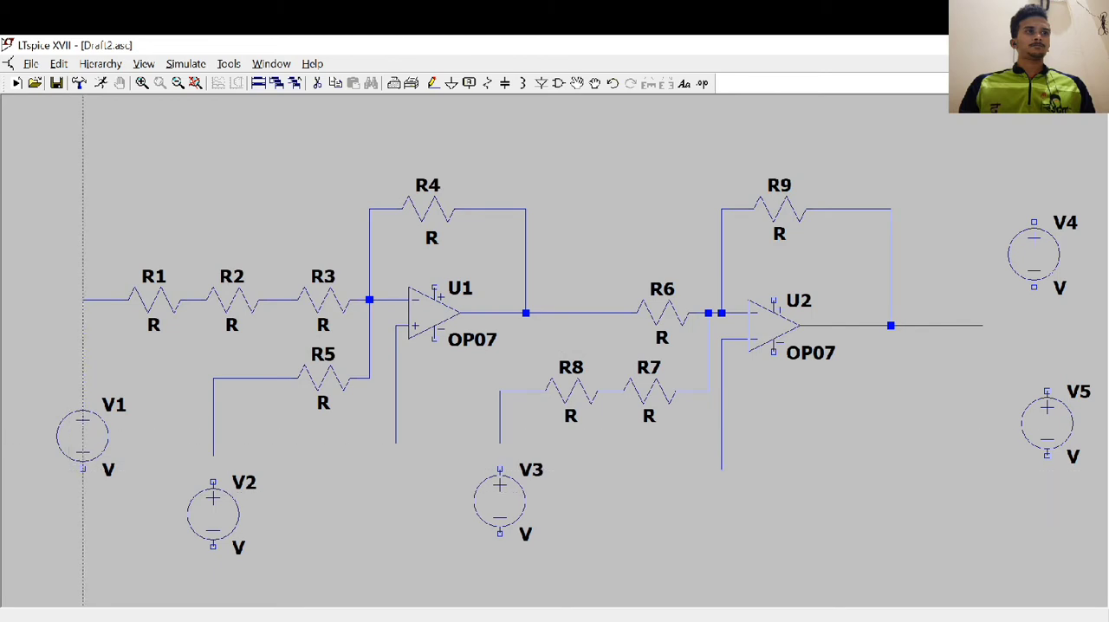
click(84, 470)
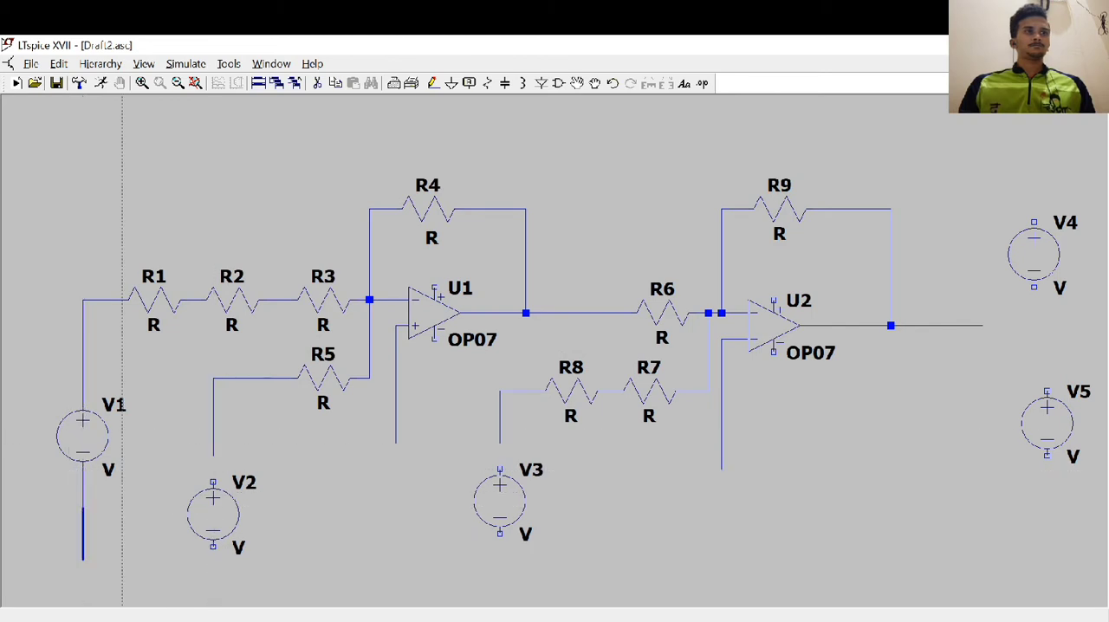
right_click(83, 508)
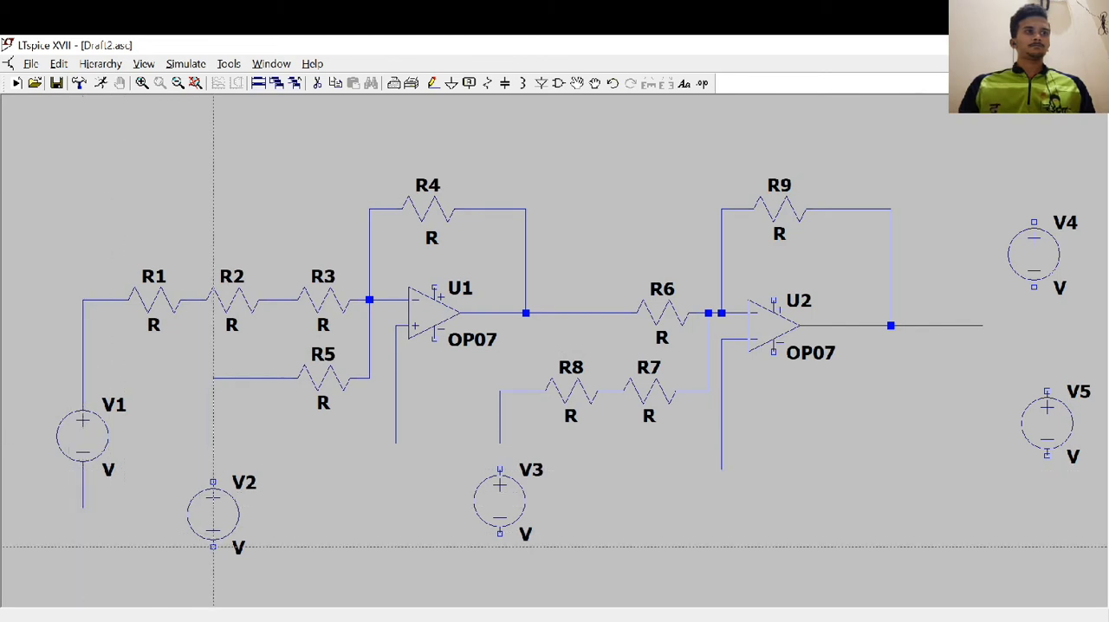
click(213, 547)
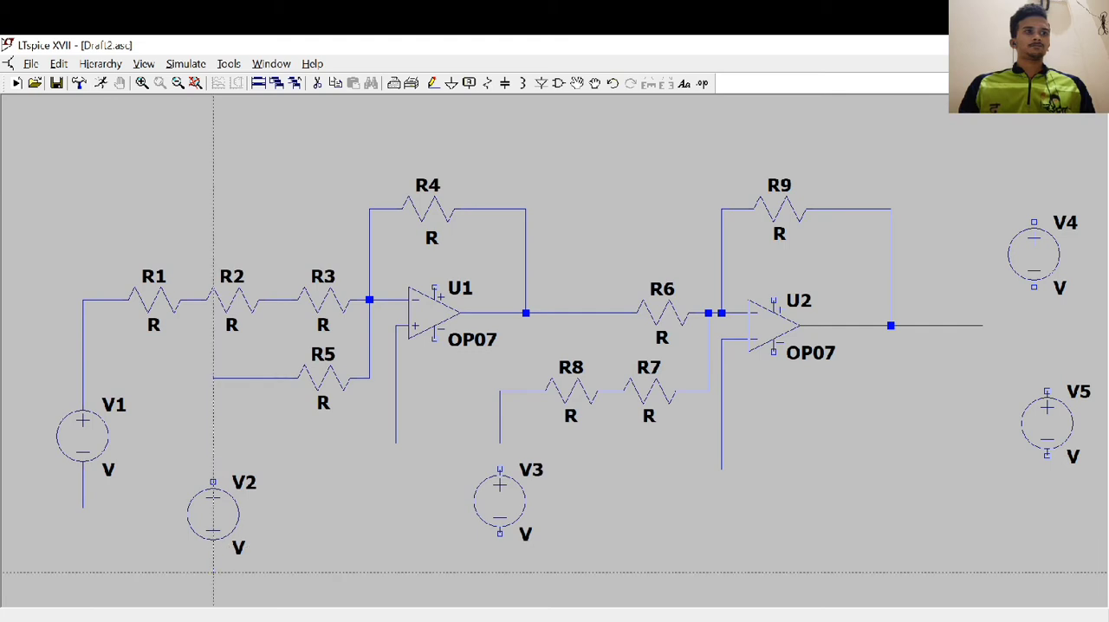
right_click(213, 572)
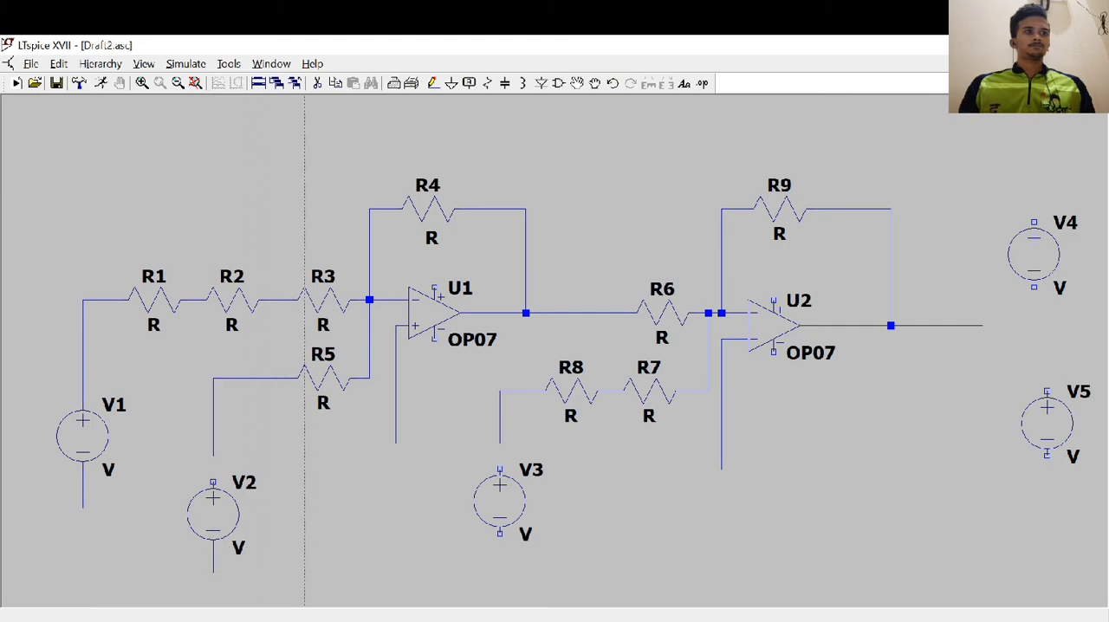
Wire V3's positive terminal to R8's lead, and run a short wire down from V3's negative terminal
click(499, 469)
click(500, 393)
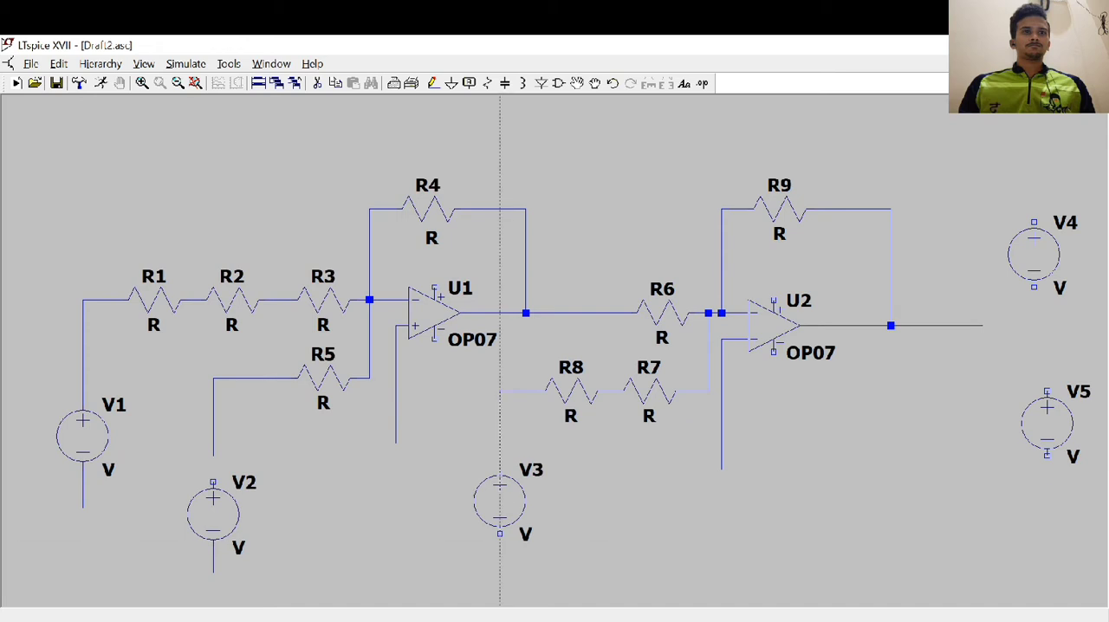
click(500, 533)
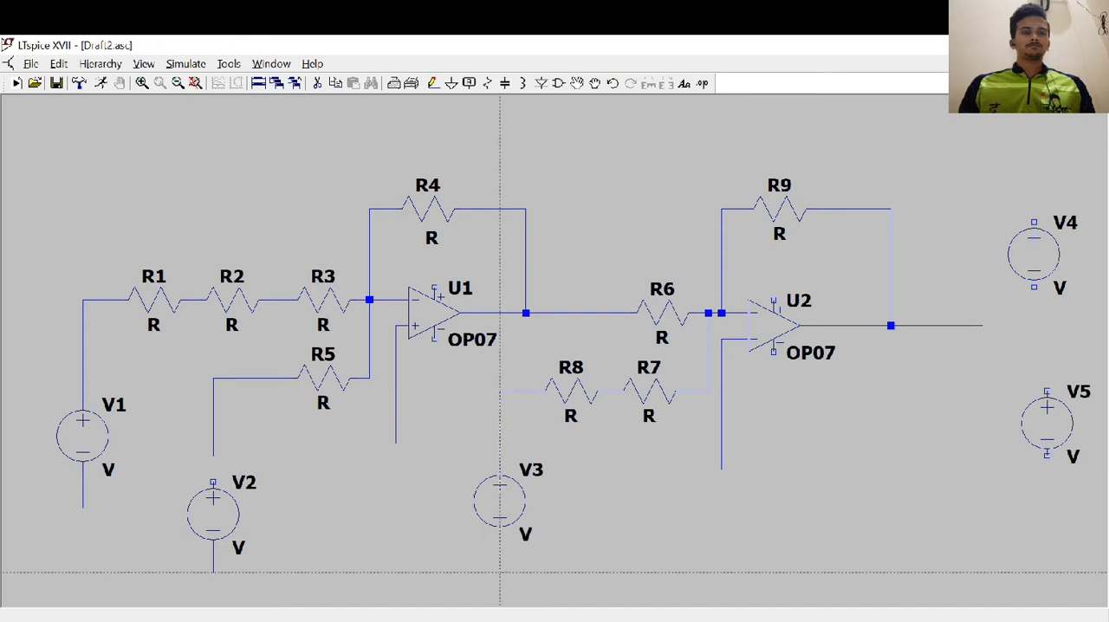
click(499, 572)
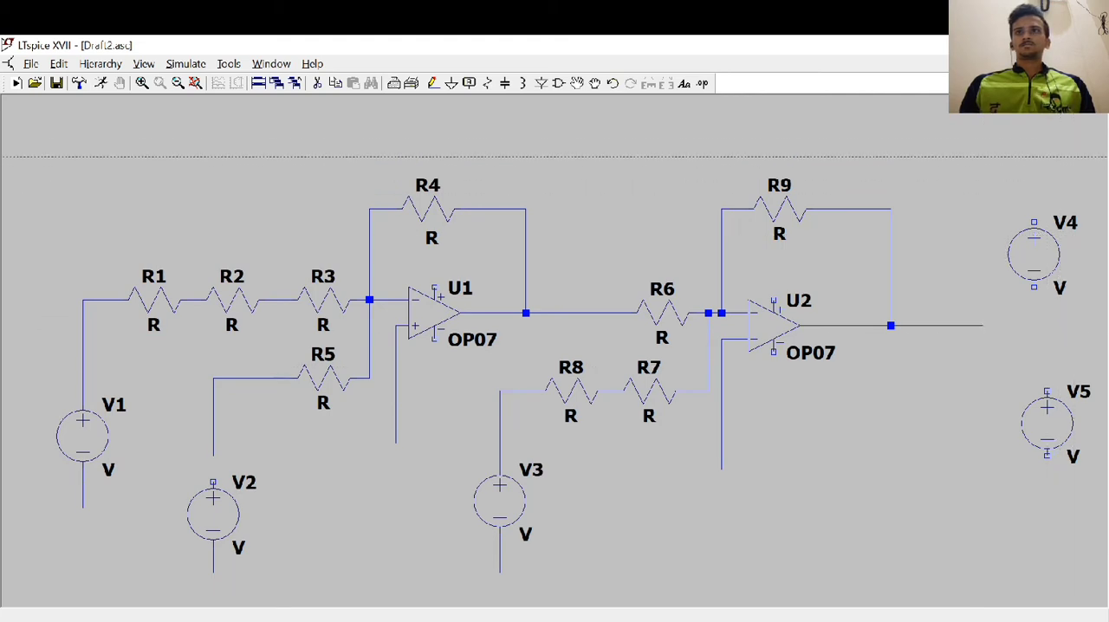
Run a vertical wire through V4 and down past V5, and move V5 into line on that wire
click(1034, 157)
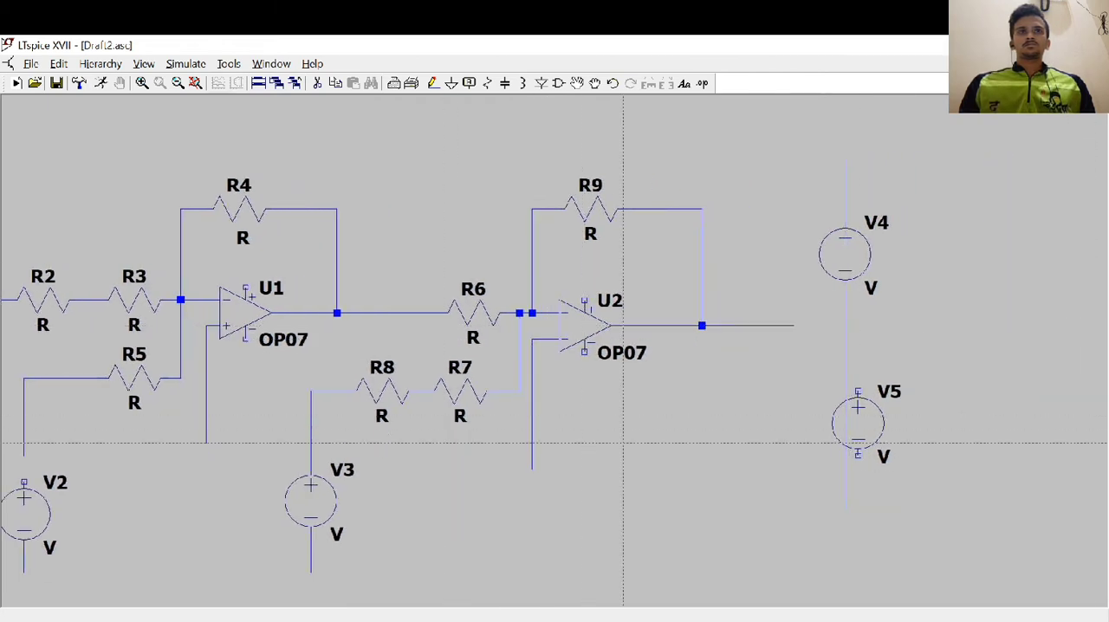
key(Escape)
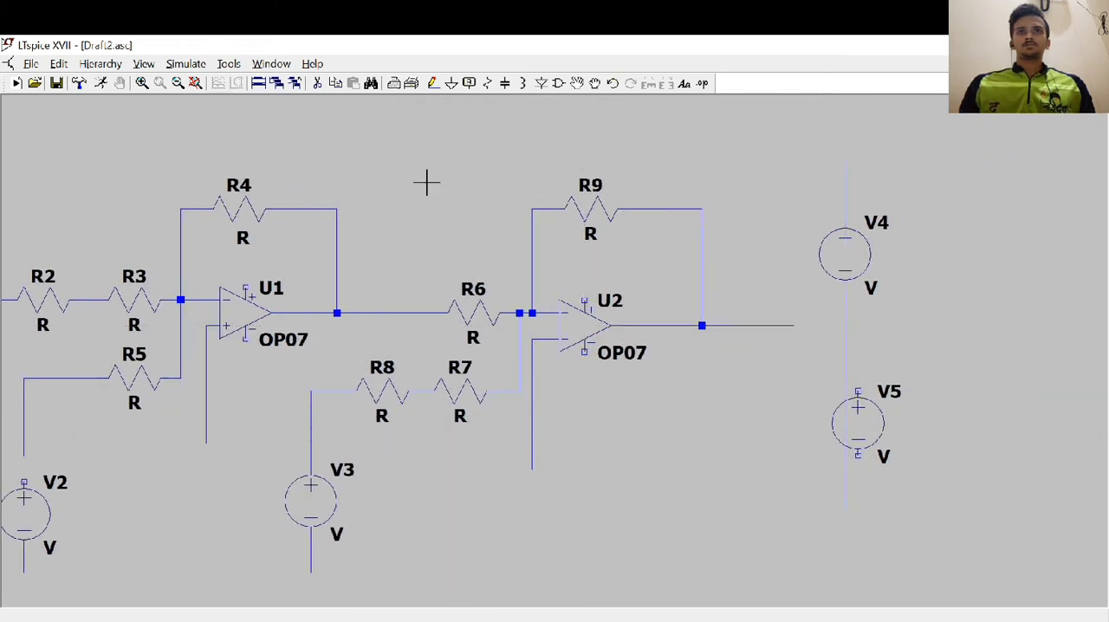
click(577, 83)
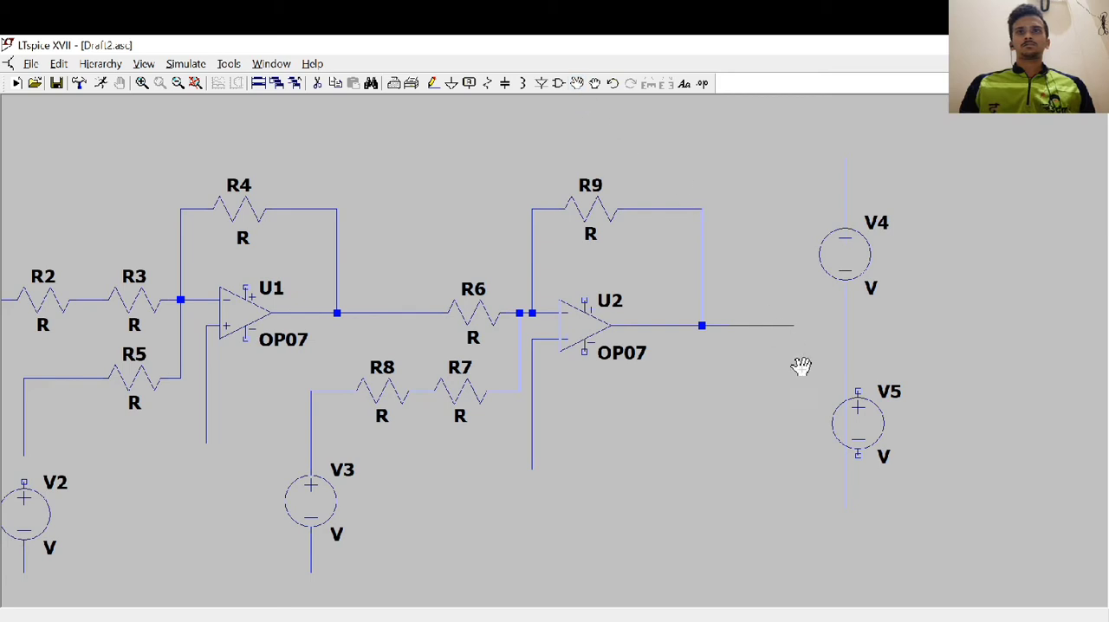
click(878, 425)
click(853, 437)
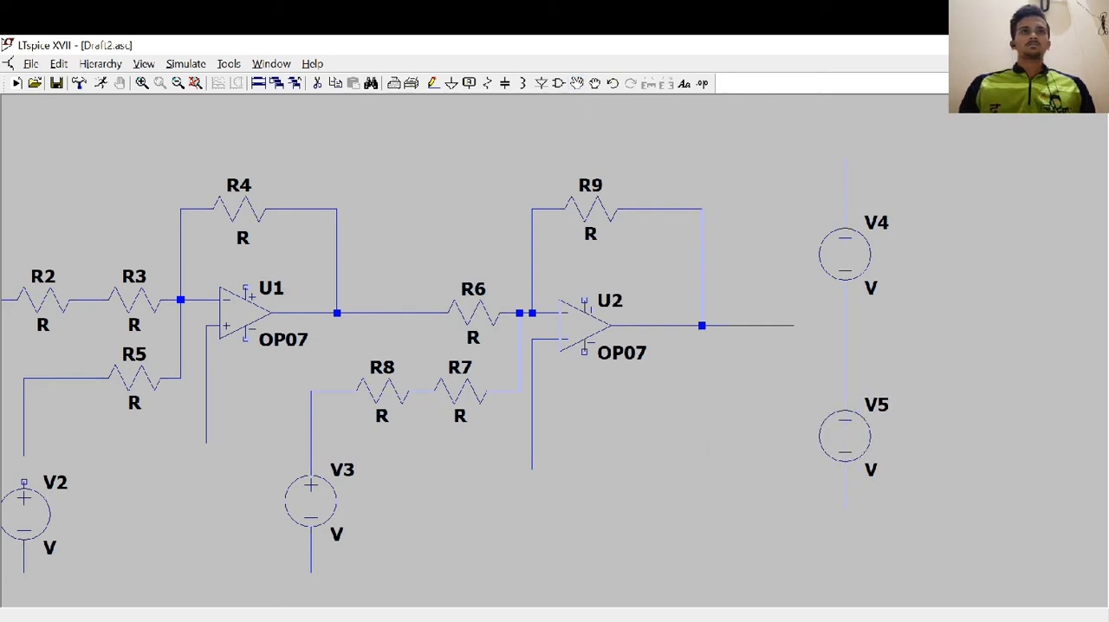
key(Escape)
Place grounds on the lower leads of V1, V2, V3, V5 and both op-amps' non-inverting inputs, plus a separate ground beside the V4–V5 wire
drag(586, 463, 745, 450)
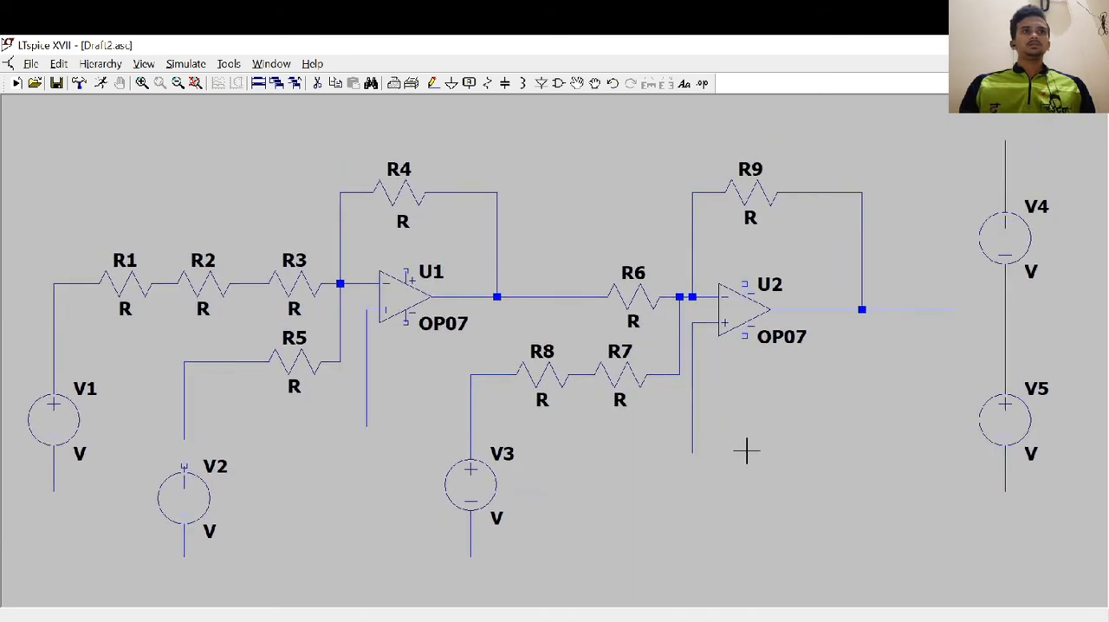
click(450, 83)
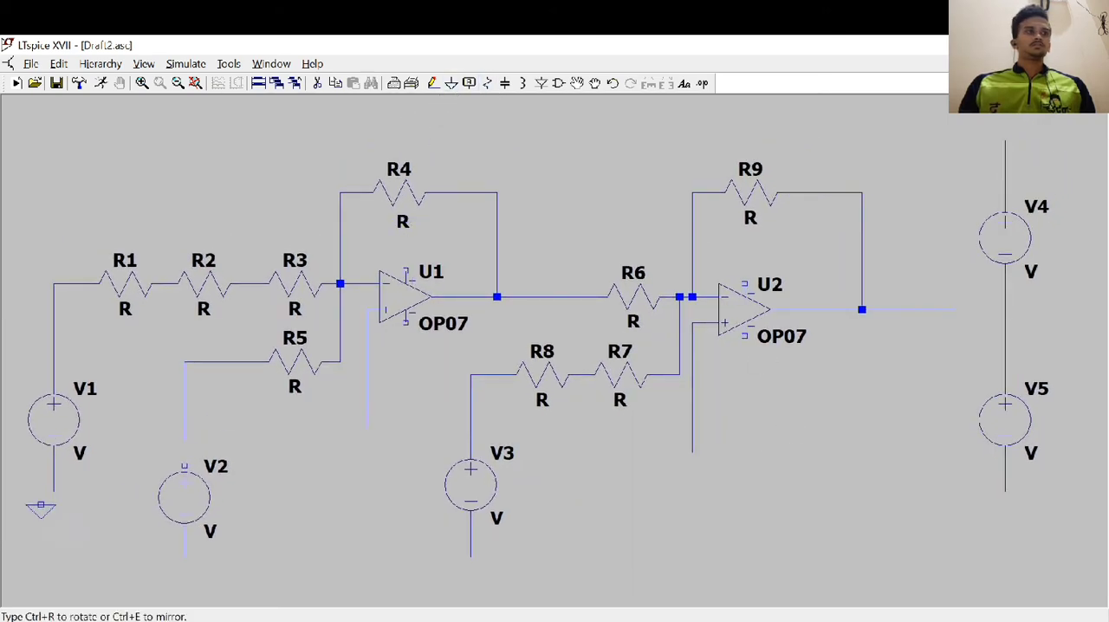
click(54, 490)
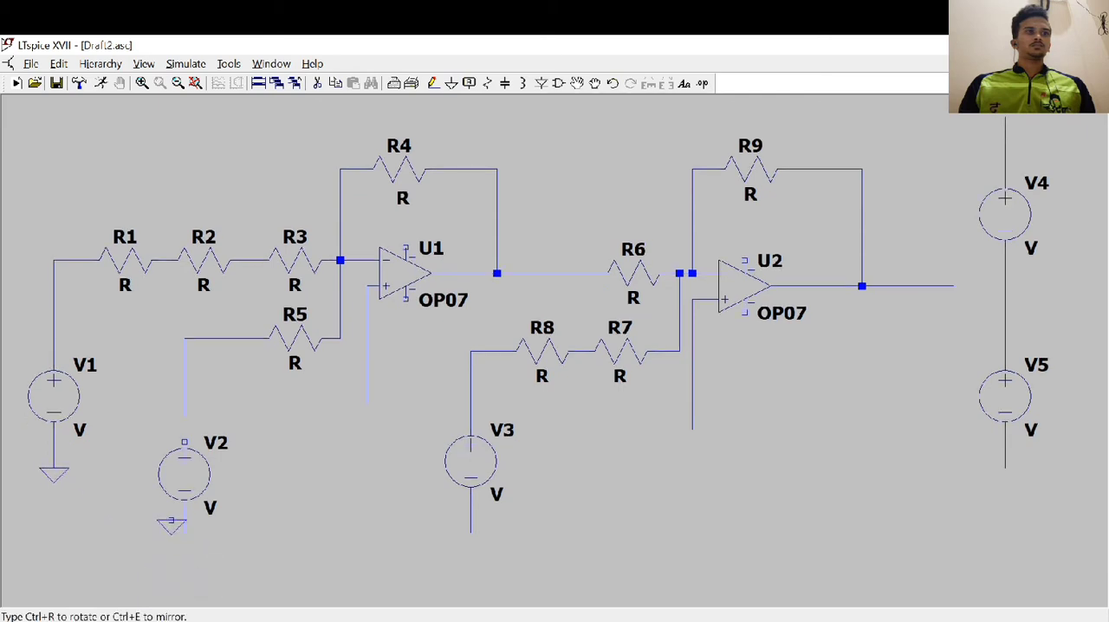
click(183, 534)
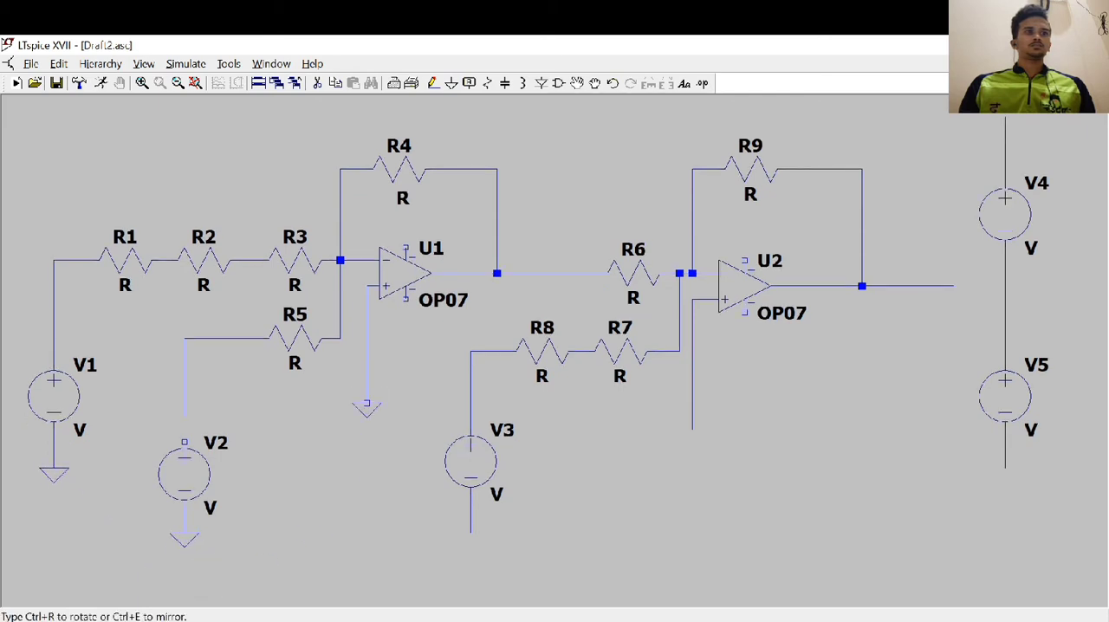
click(366, 404)
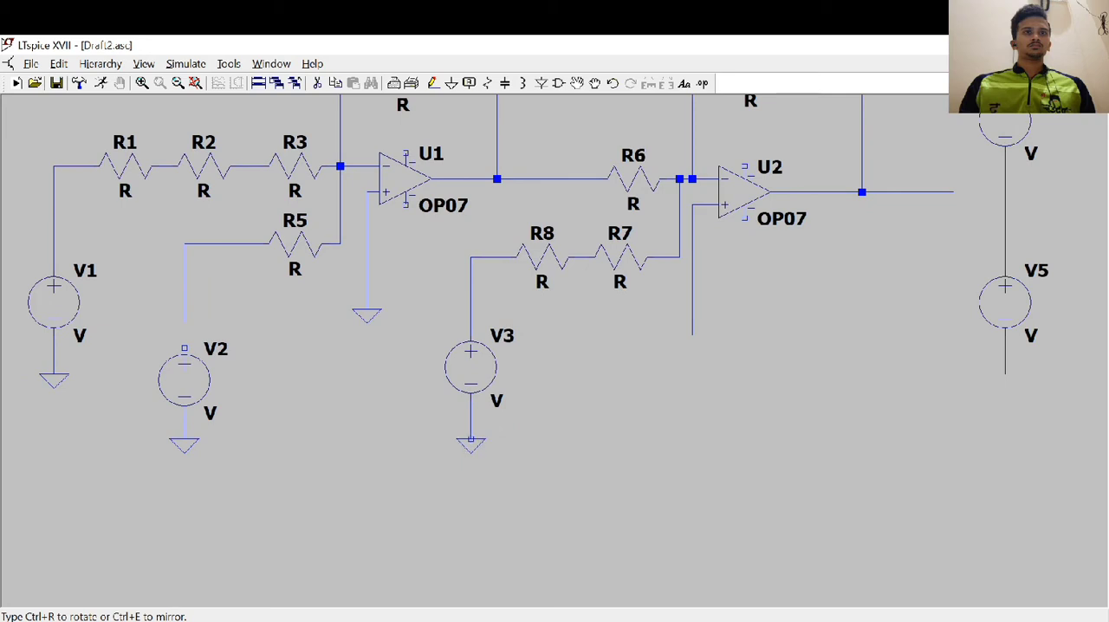
click(470, 439)
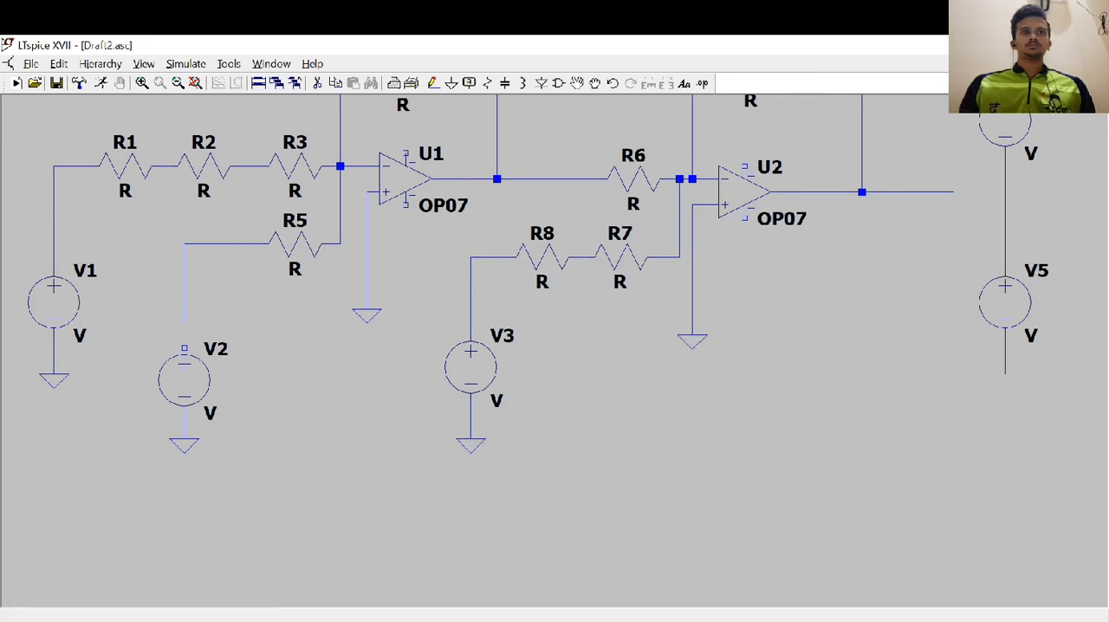
click(692, 336)
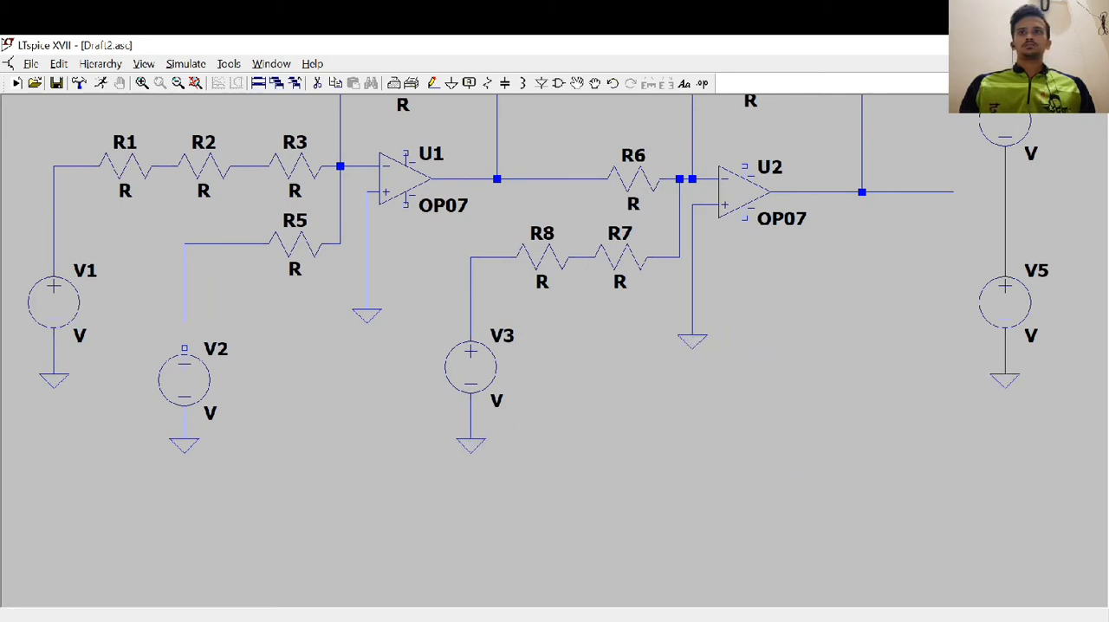
click(1005, 374)
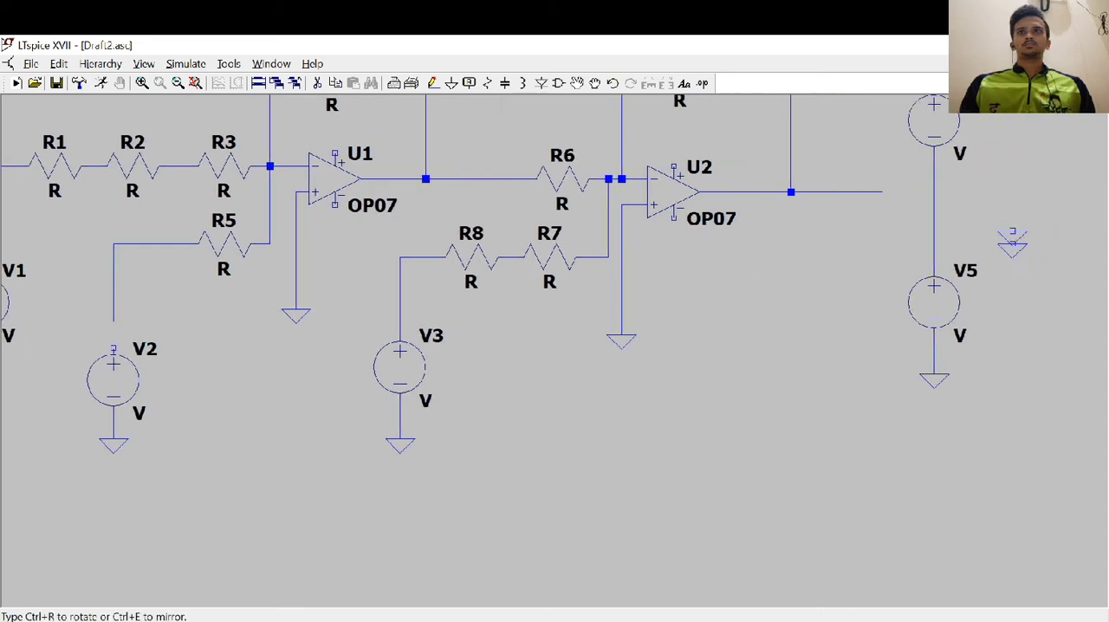
key(Escape)
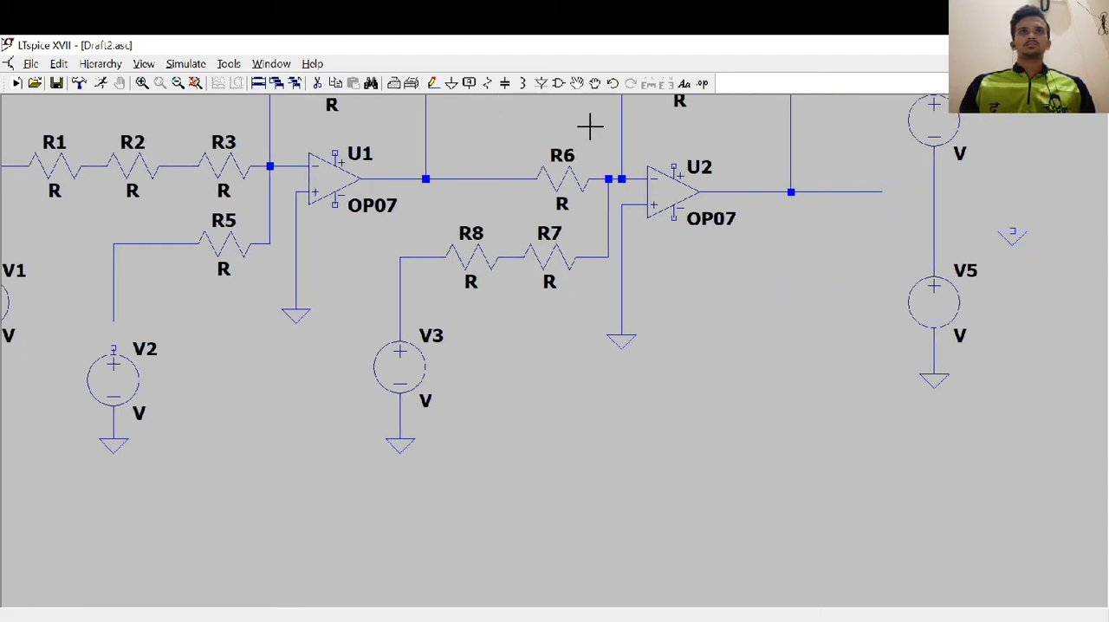
Wire the junction between V4 and V5 to the separate ground symbol beside it
click(434, 85)
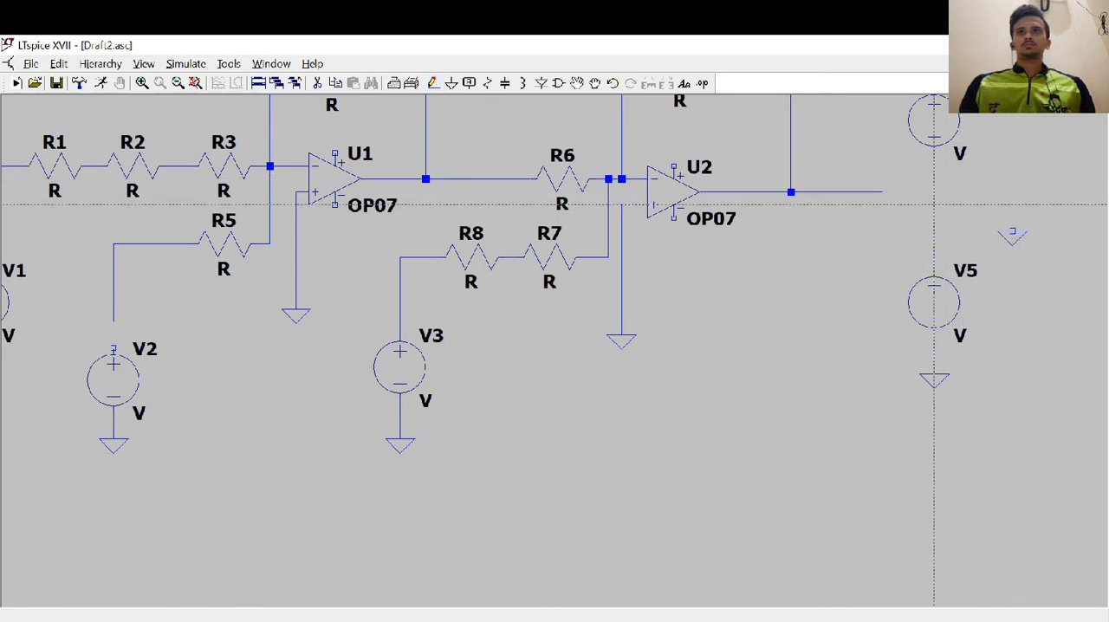
click(934, 205)
click(1012, 229)
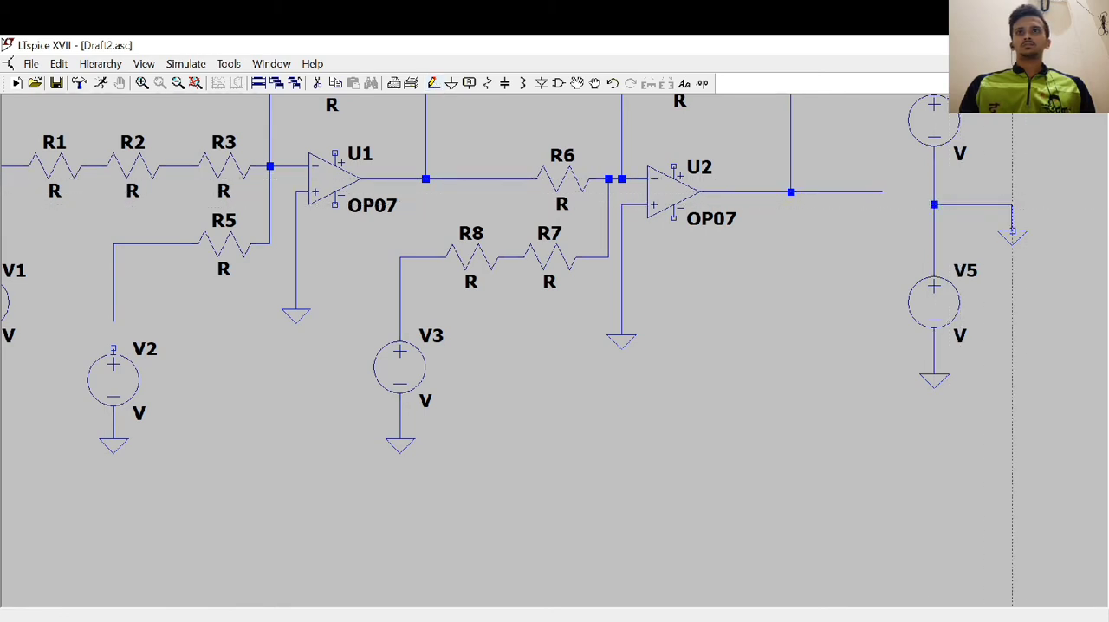
key(Escape)
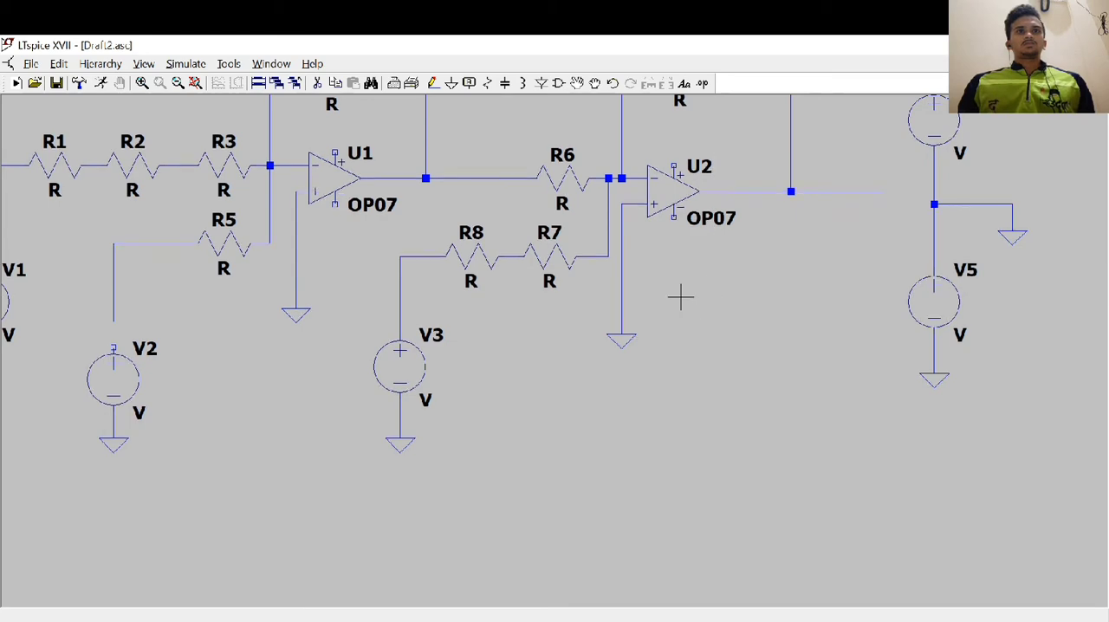
Set the series resistors at V1's input to 3.9k for R1, 1k for R2 and 100 for R3, consulting the Word document's circuit
drag(675, 292, 816, 407)
scroll(762, 383, down, 2)
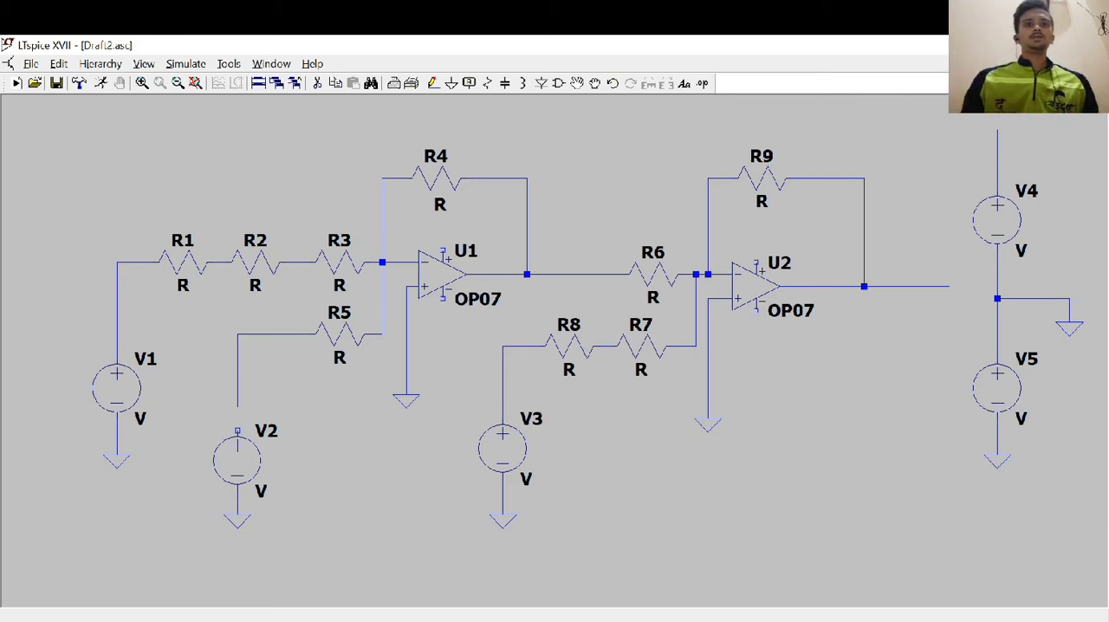
drag(844, 383, 794, 371)
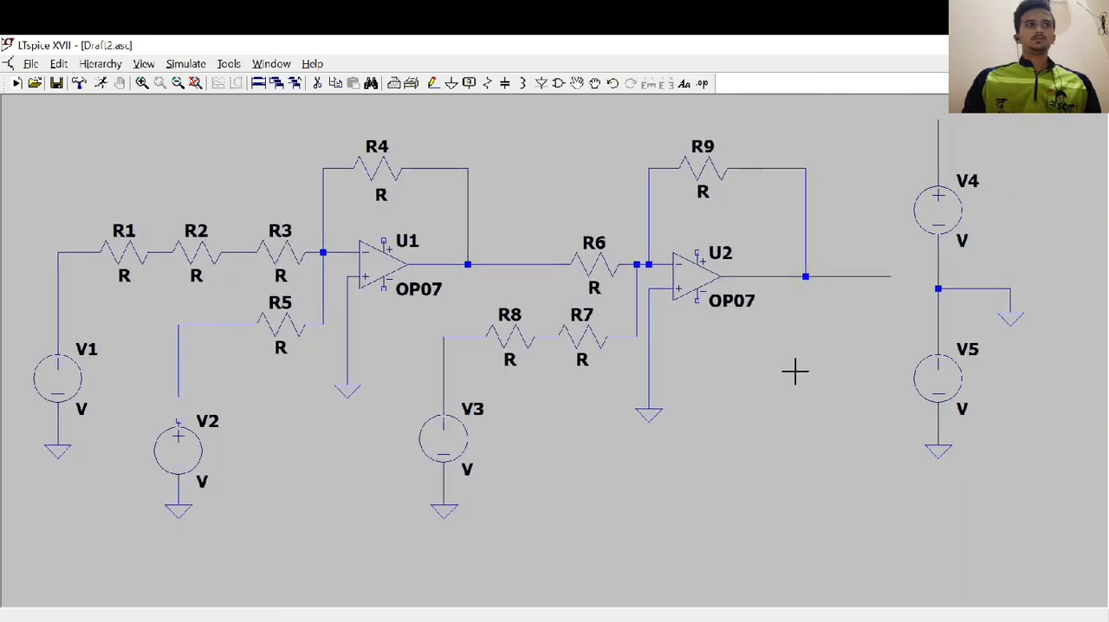
key(alt+Tab)
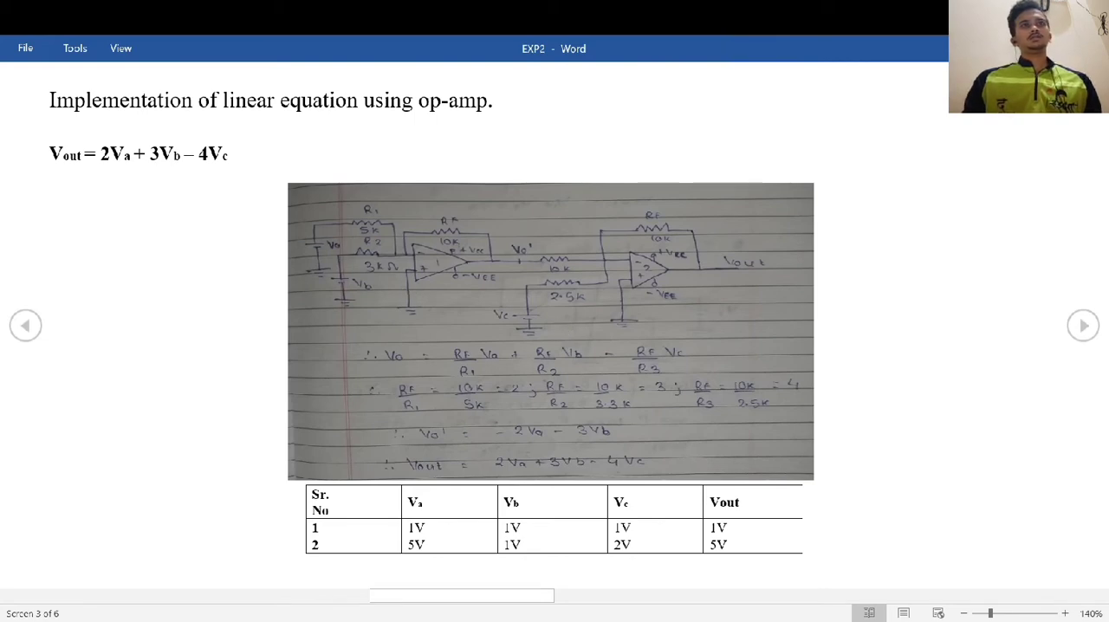
key(alt+Tab)
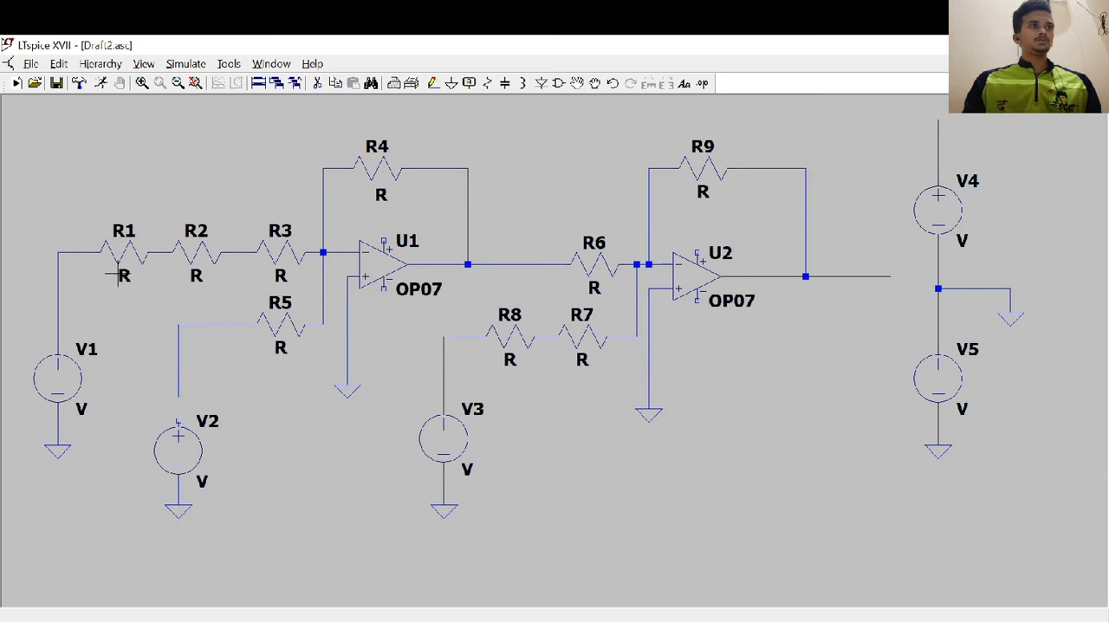
right_click(123, 275)
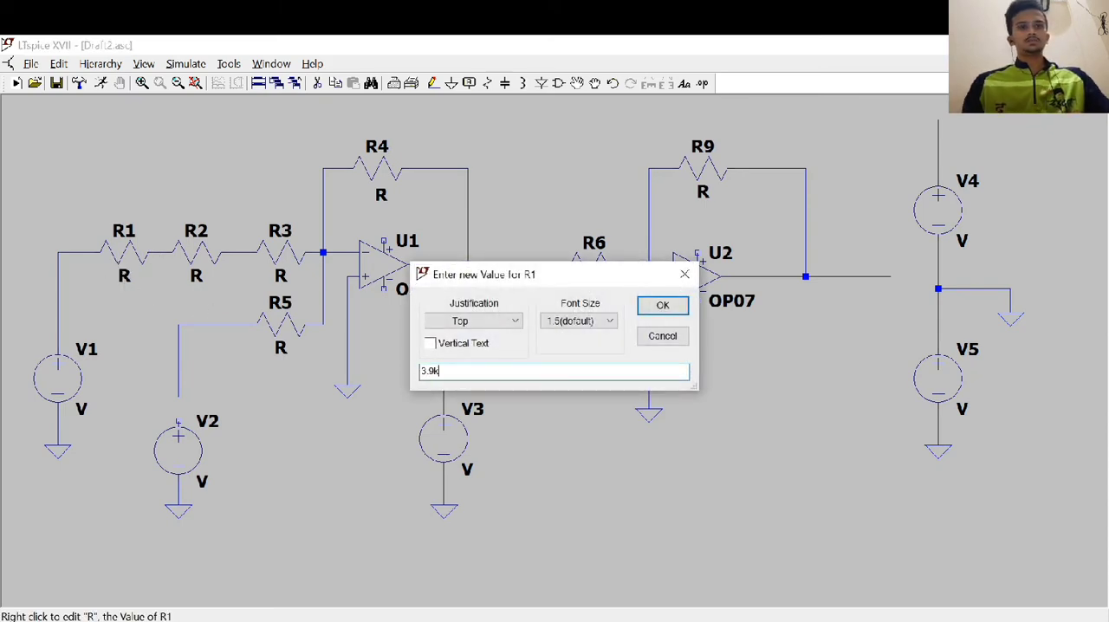
click(645, 307)
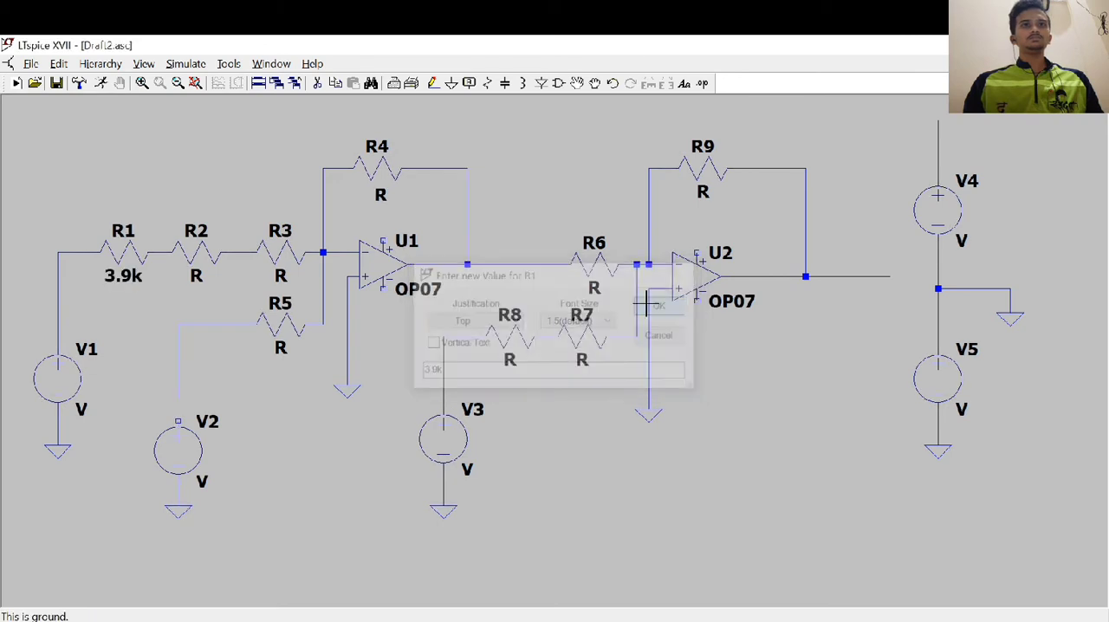
right_click(195, 276)
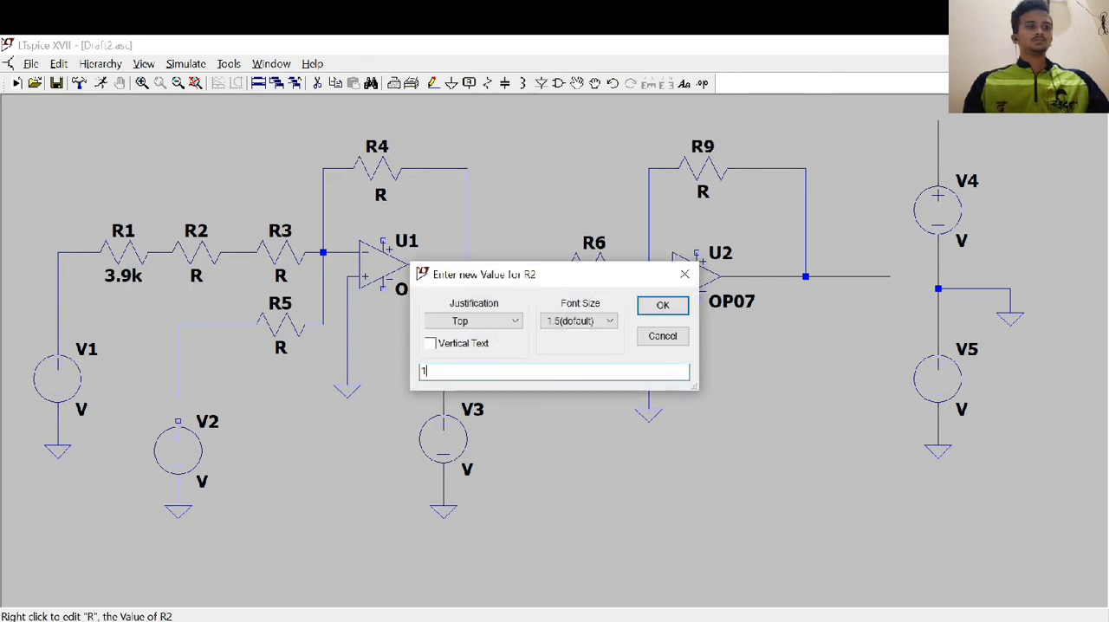
click(661, 305)
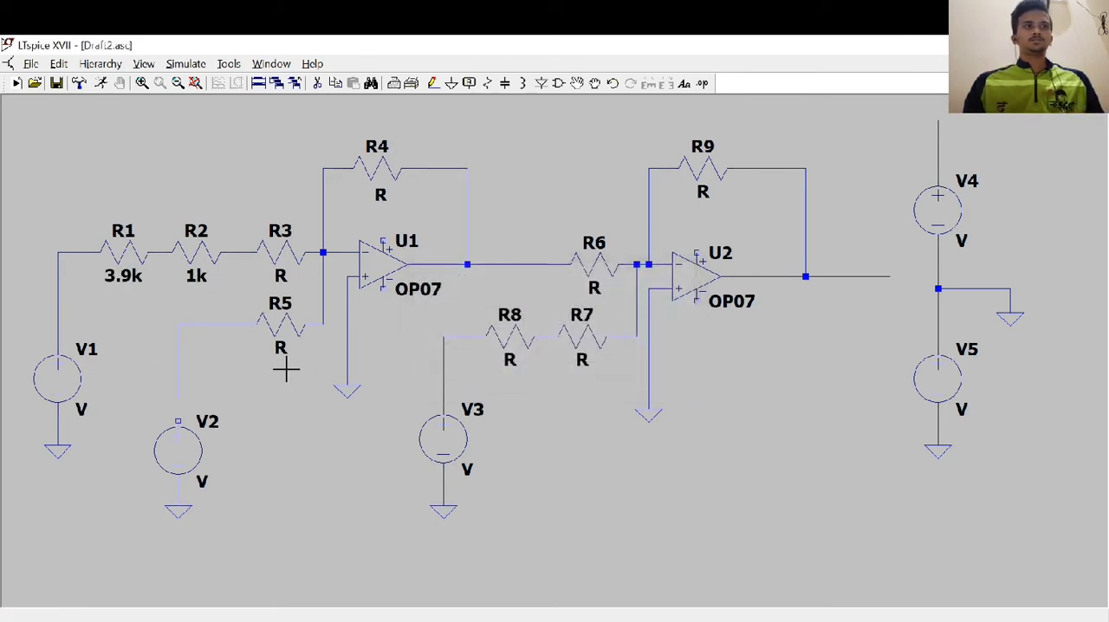
right_click(280, 276)
text(100)
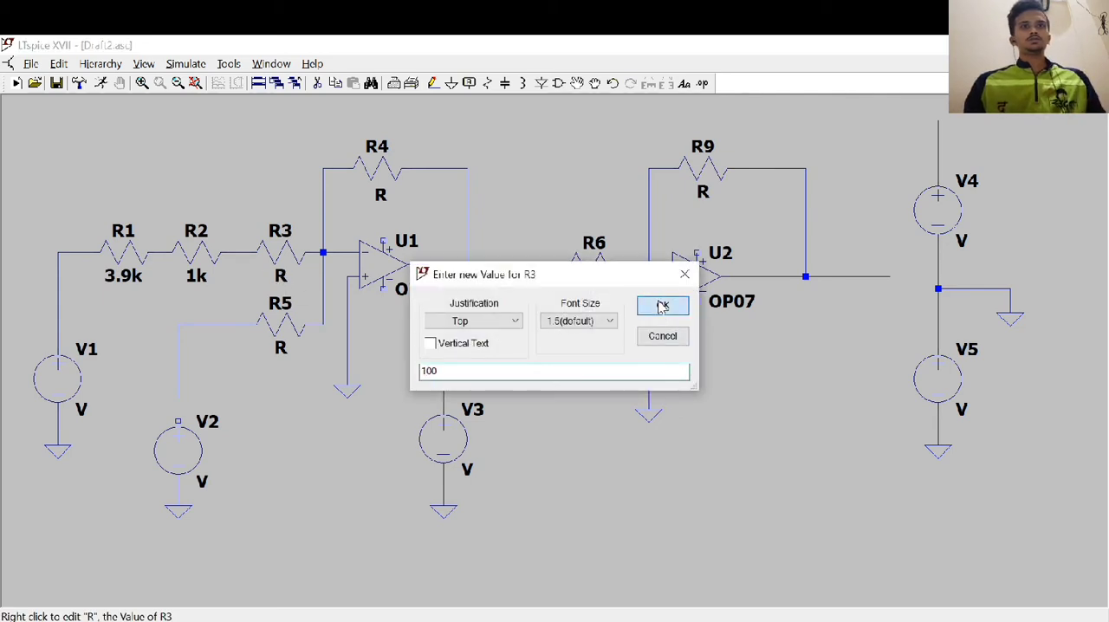
click(656, 305)
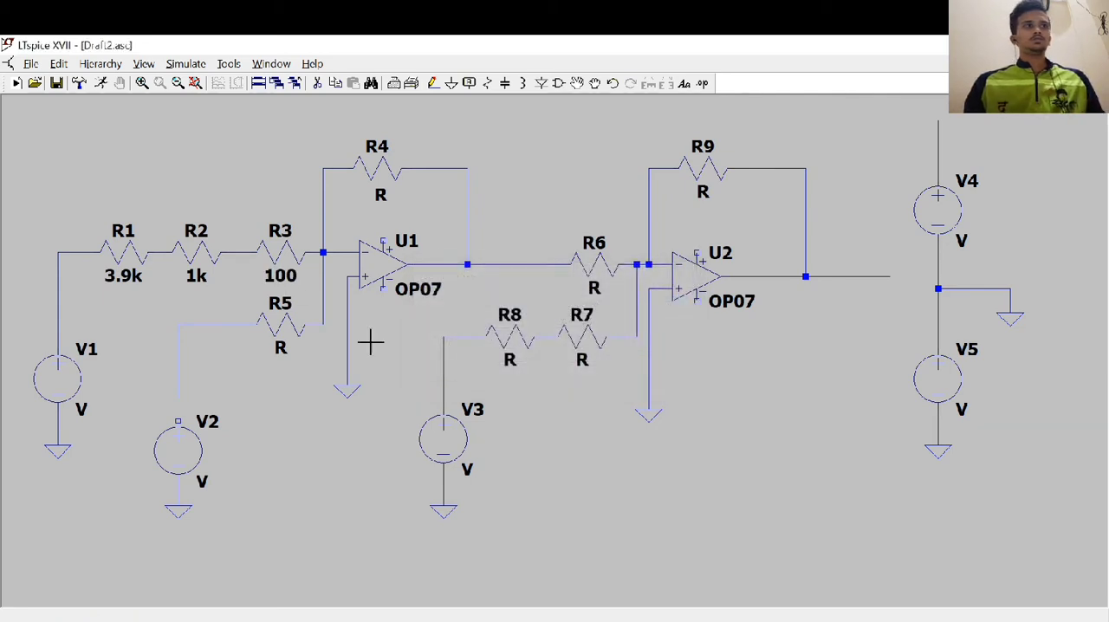
Set R5 to 3.3k, R8 to 2.4k and R7 to 100
right_click(280, 348)
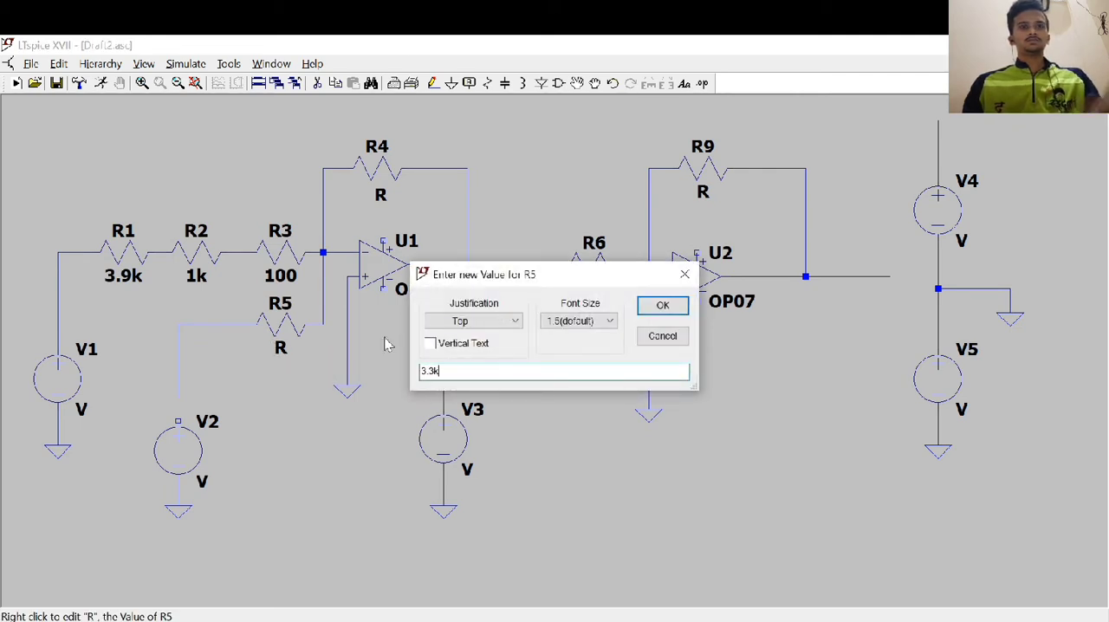
text(3.3k)
click(681, 309)
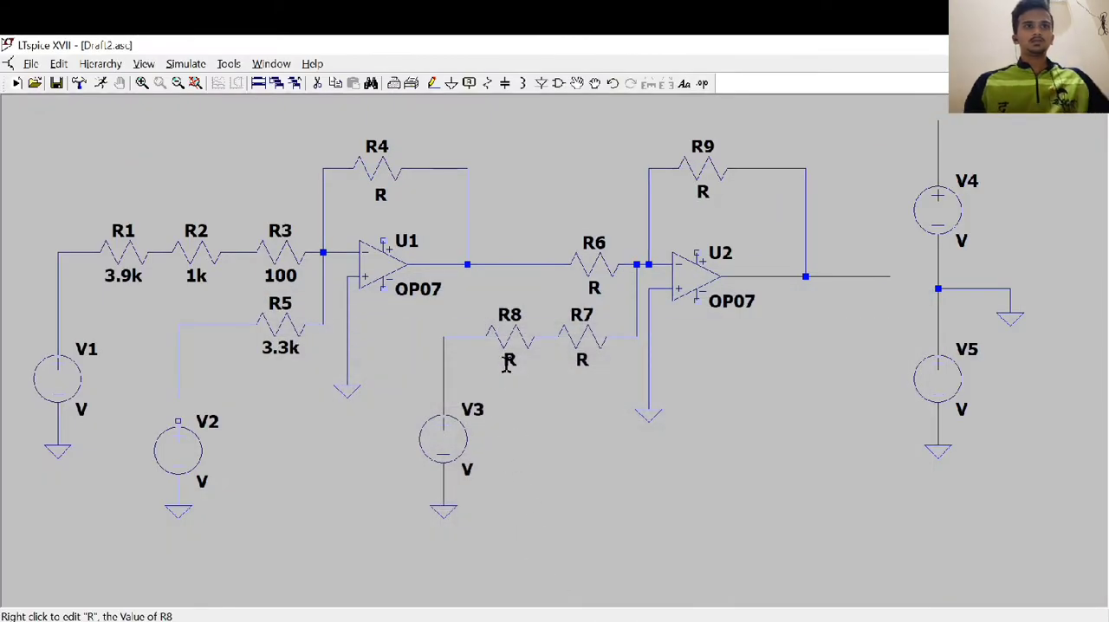
right_click(508, 359)
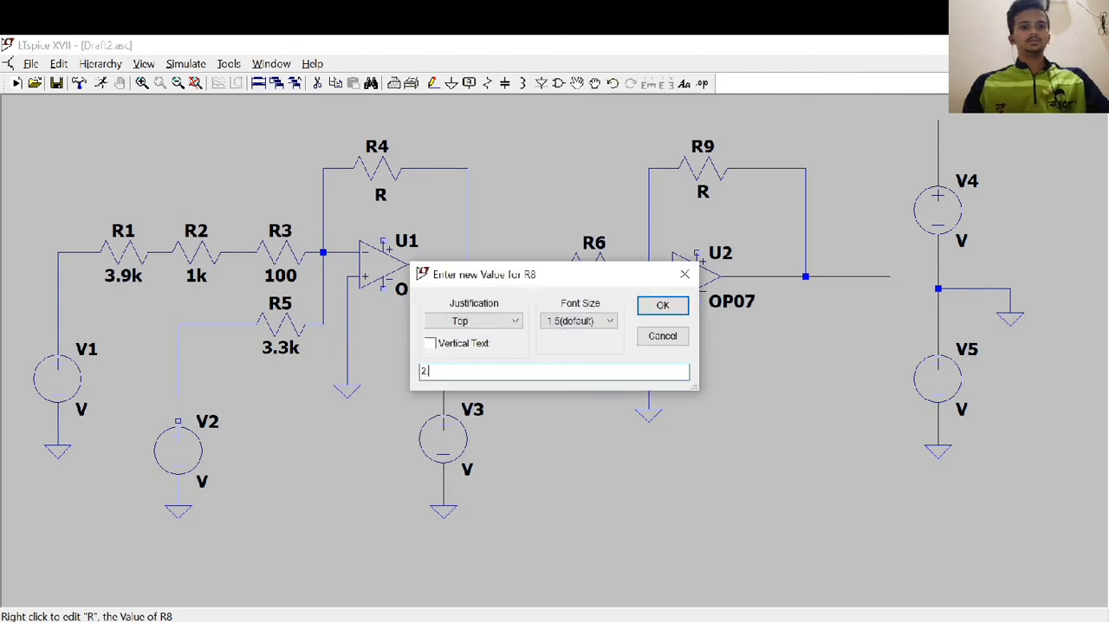
click(662, 305)
right_click(581, 359)
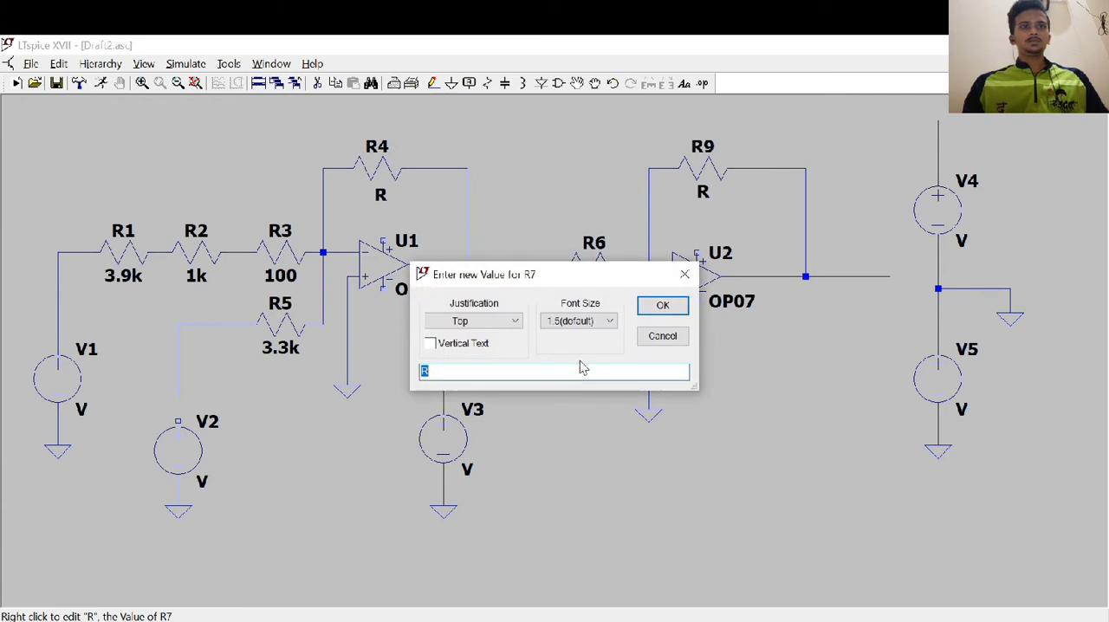
click(663, 305)
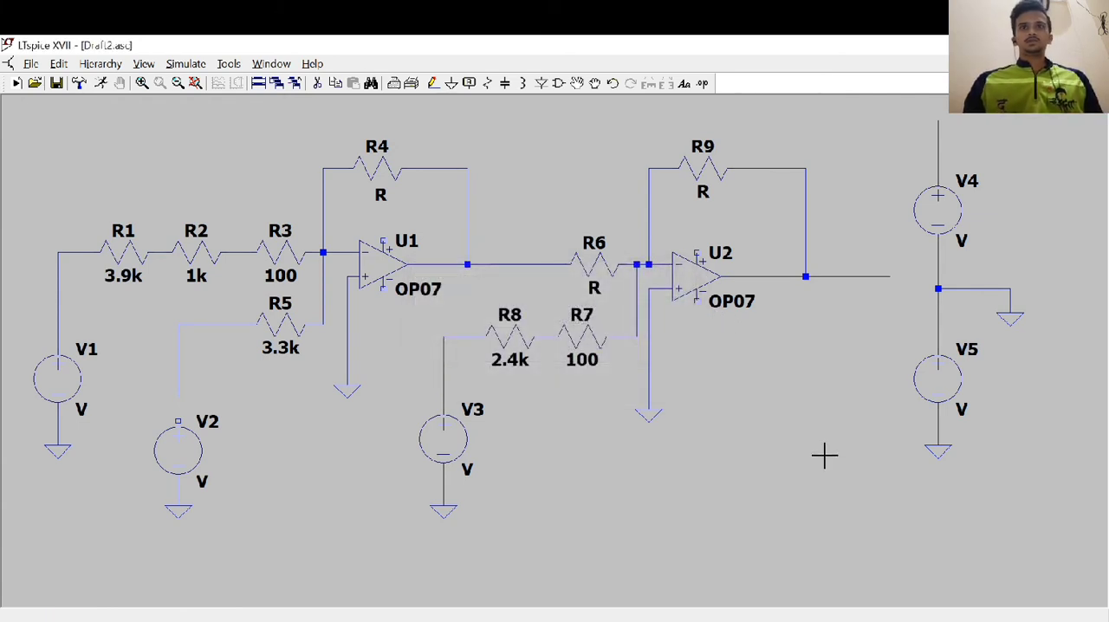
Set the DC value of voltage source V1 to 1 V
right_click(59, 378)
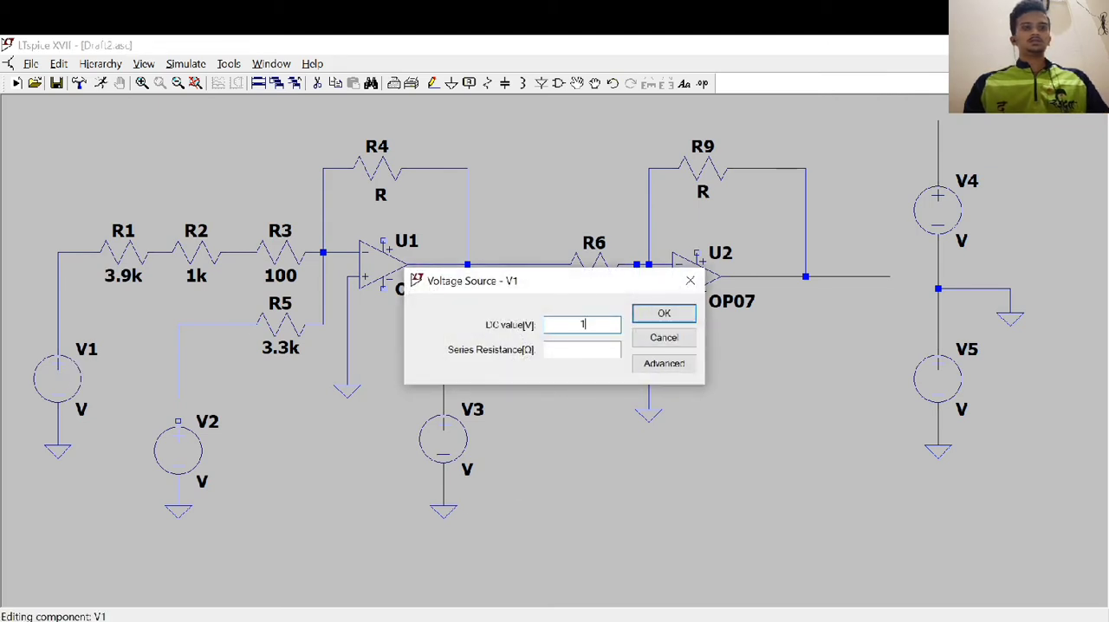
text(1)
click(663, 313)
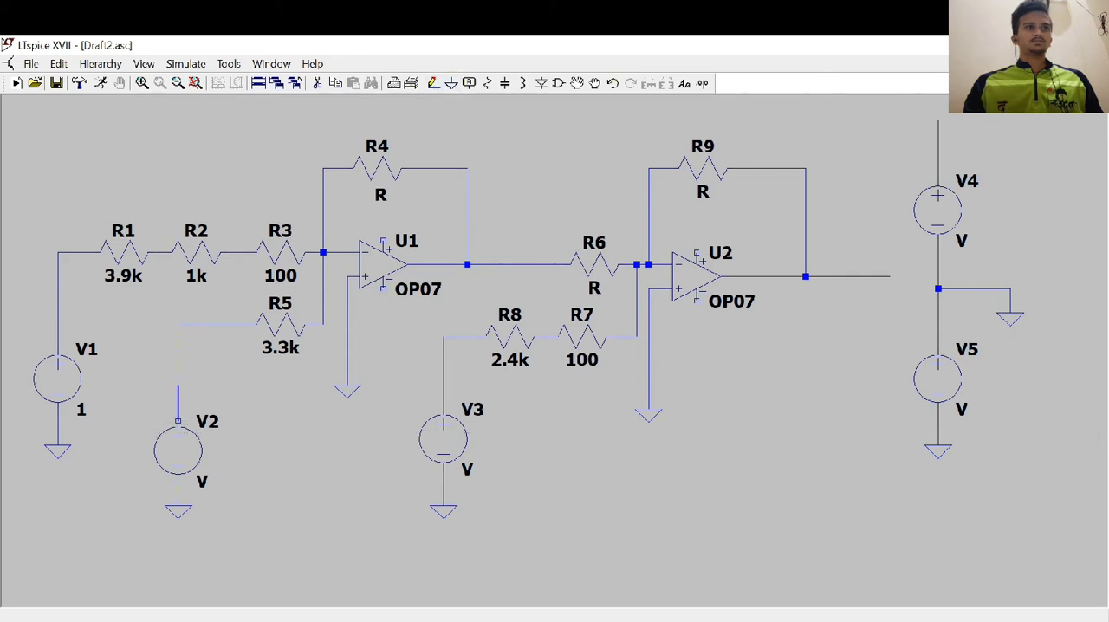
Close the wire gap between V2's positive terminal and R5's lead, and set V2's DC value to 1 V
click(177, 421)
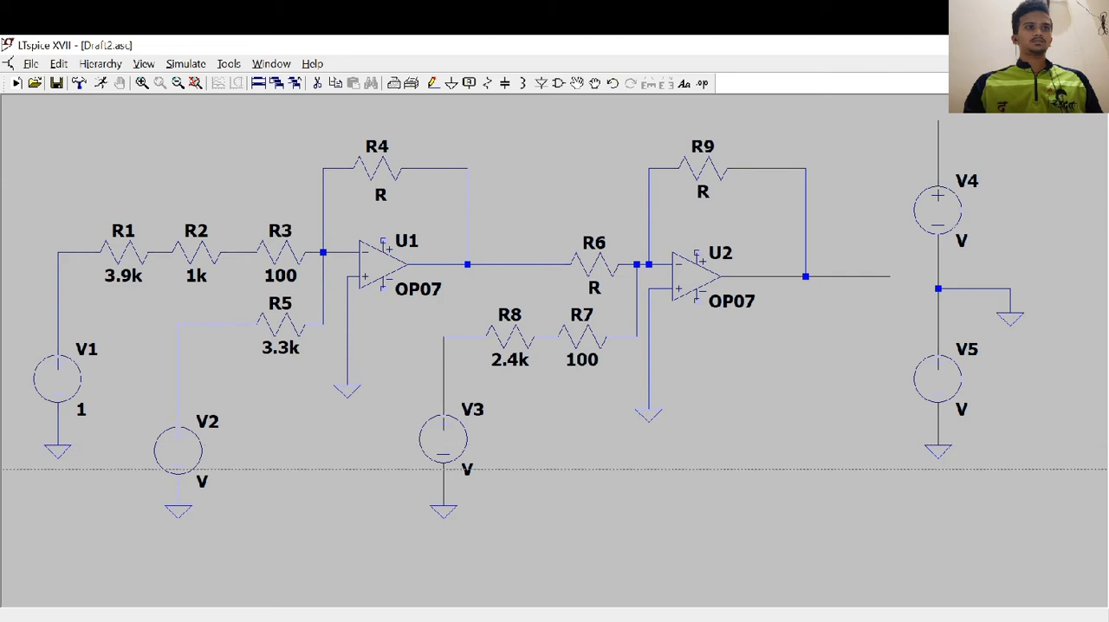
key(Escape)
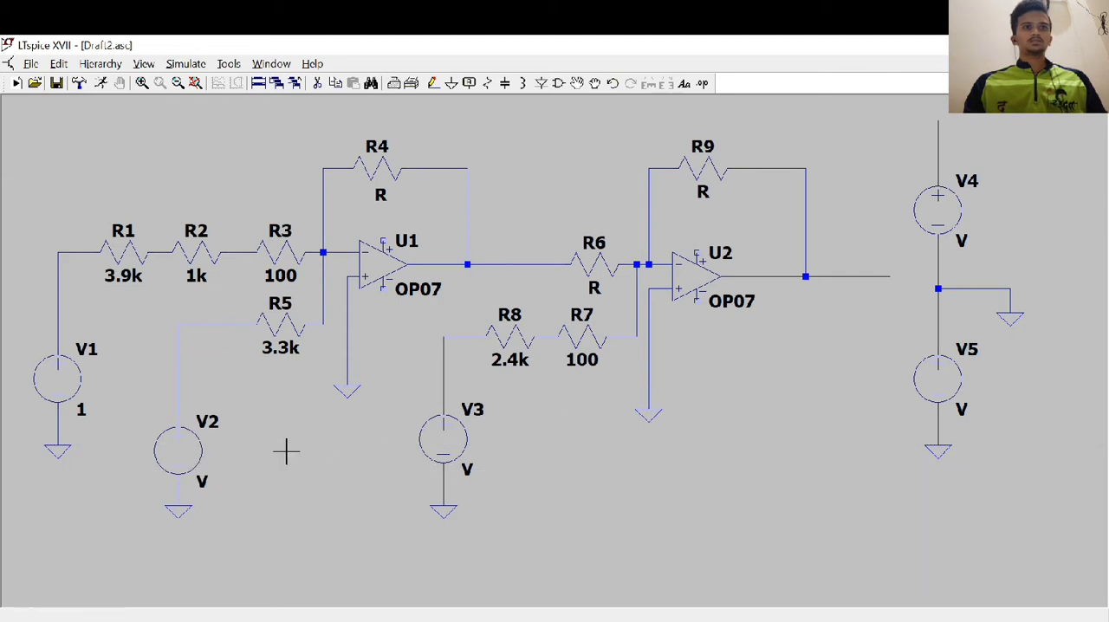
right_click(186, 458)
text(1)
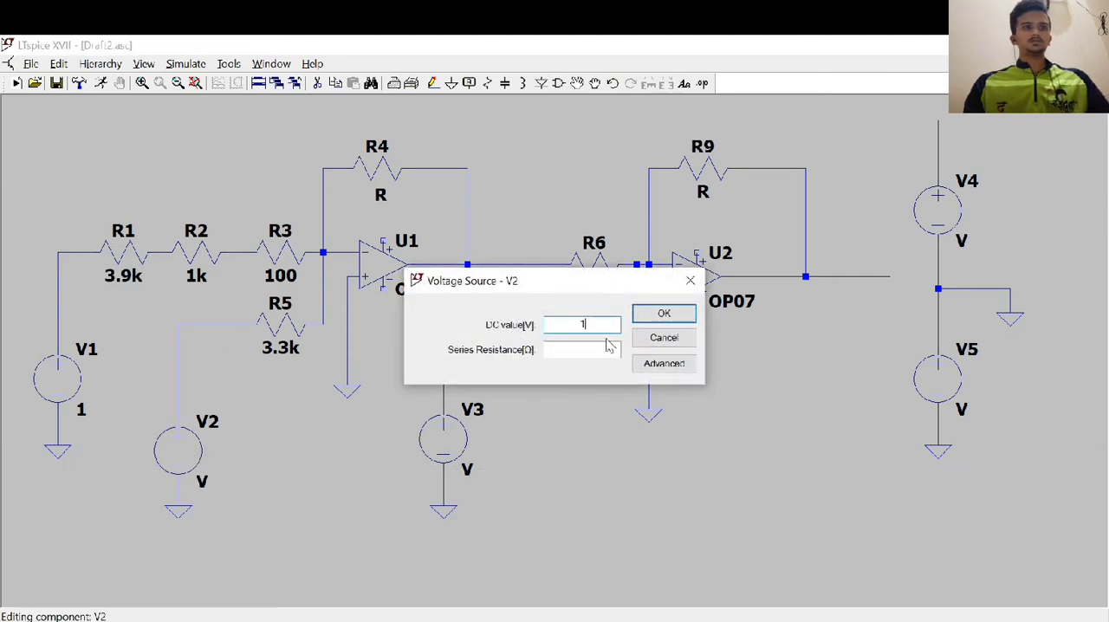
click(663, 314)
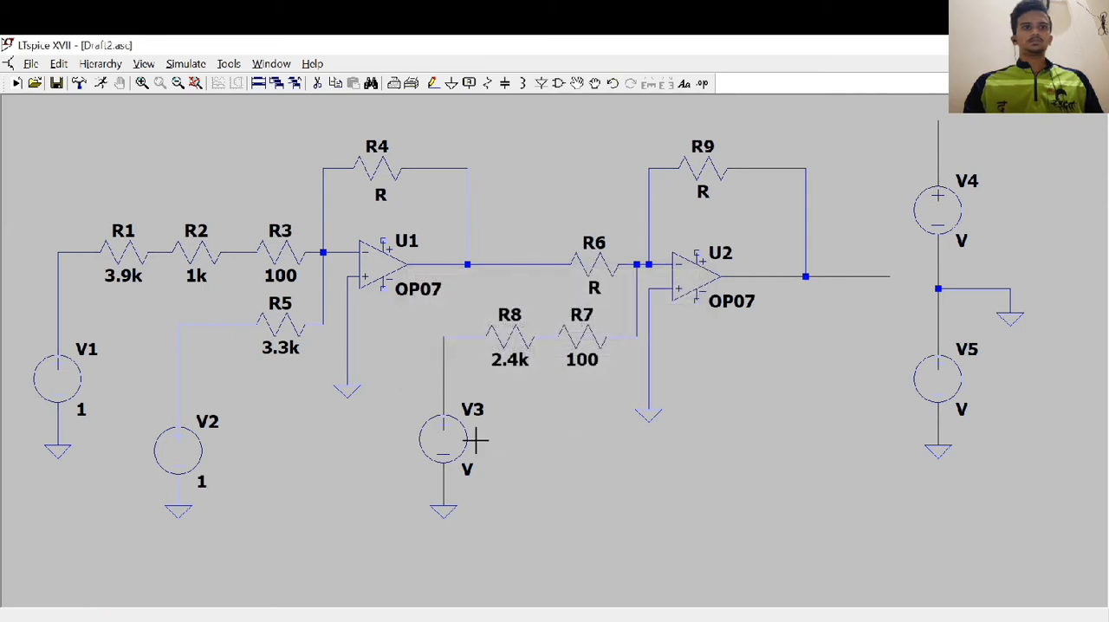
Set the DC value of voltage source V3 to 1 V
right_click(454, 442)
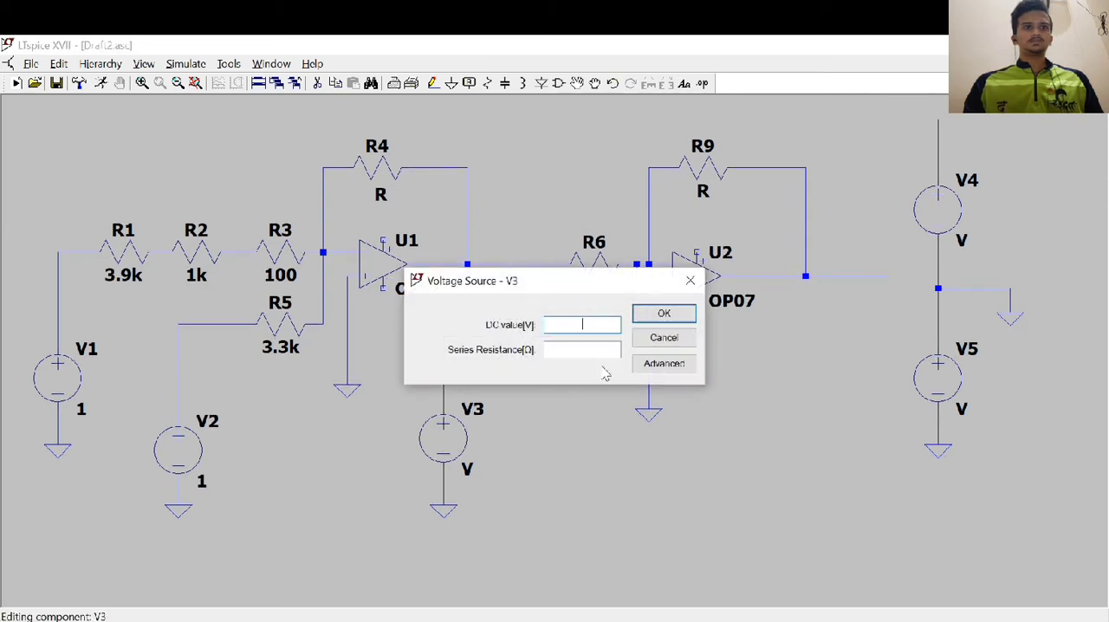
text(1)
click(684, 314)
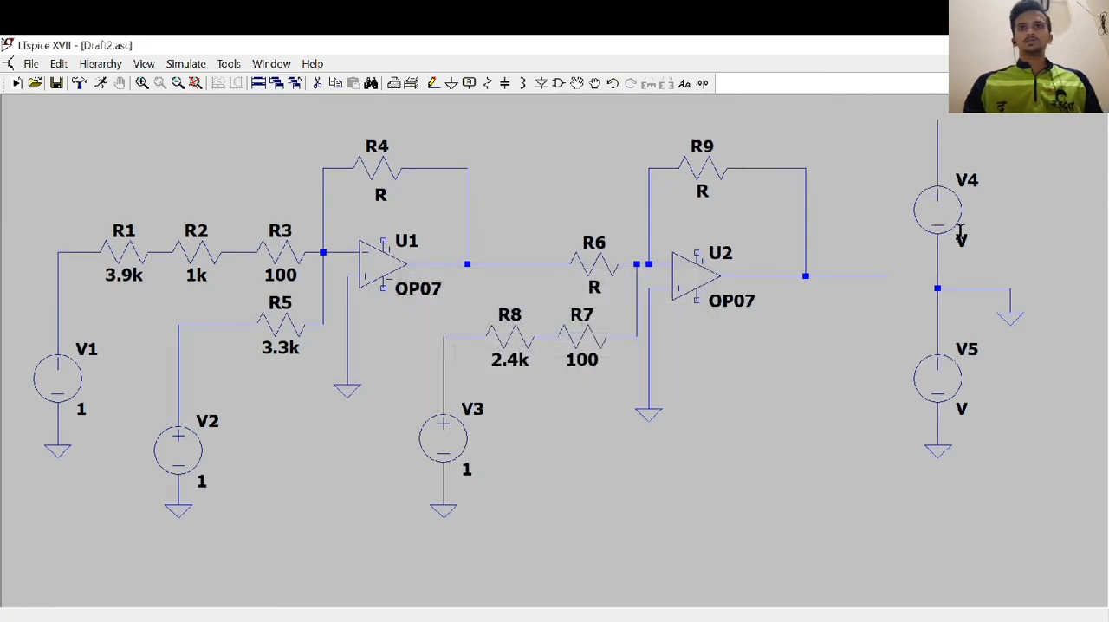
Set the DC values of the supply sources V4 and V5 to 15 V each
right_click(942, 212)
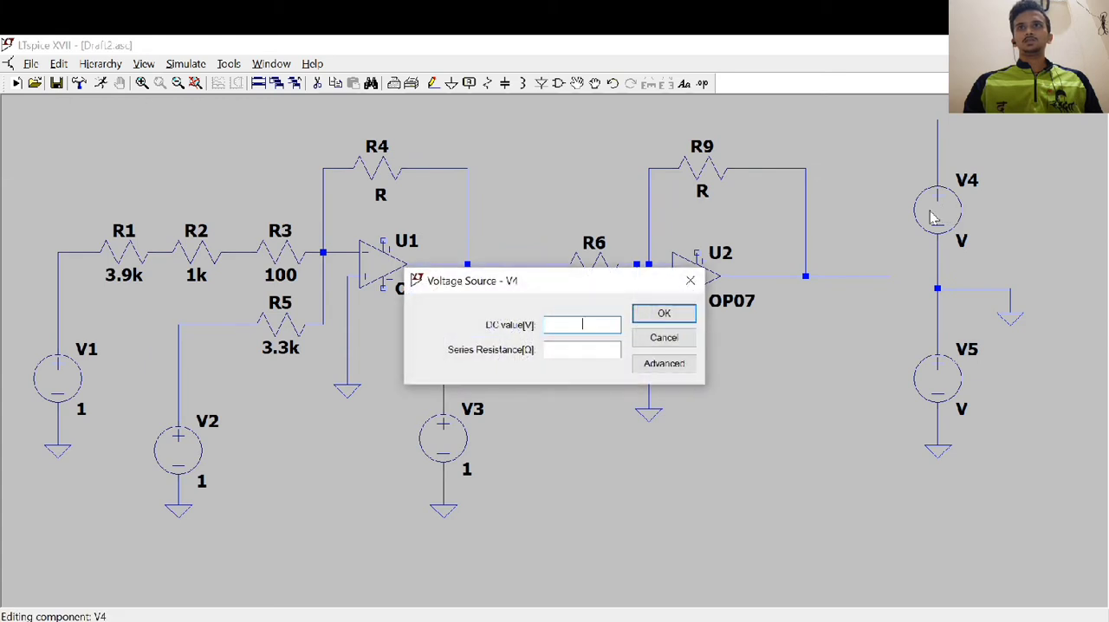
click(664, 314)
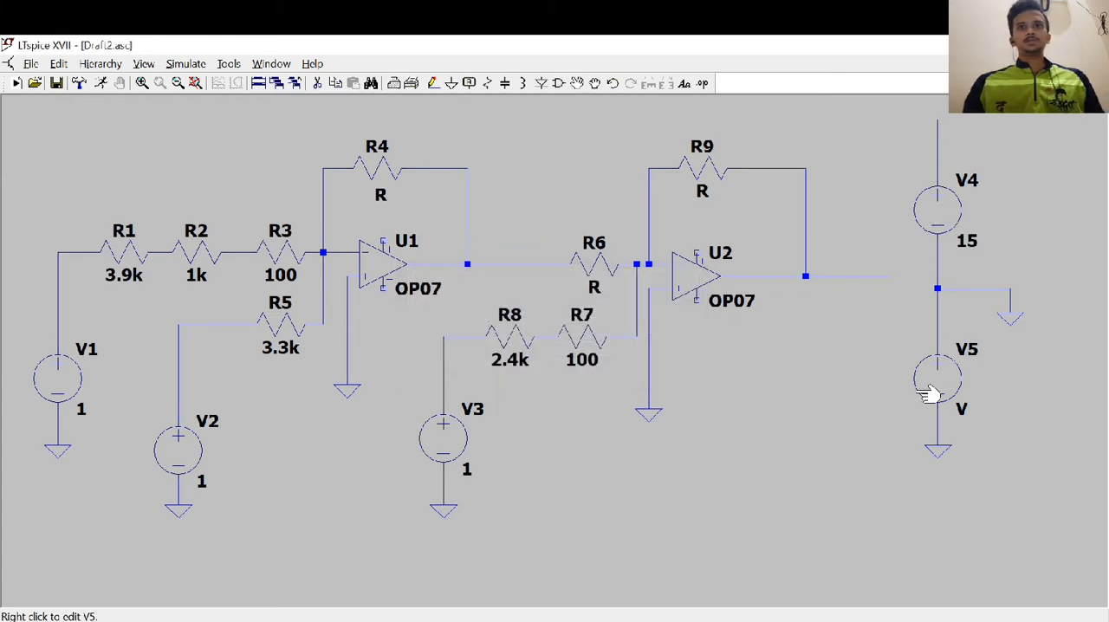
right_click(929, 381)
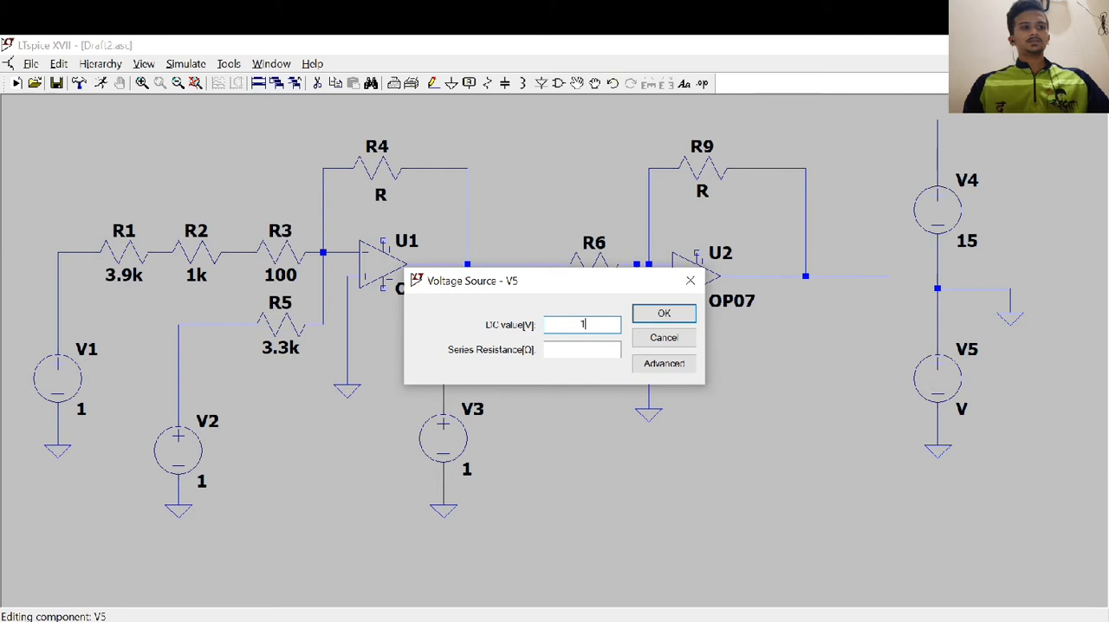
text(15)
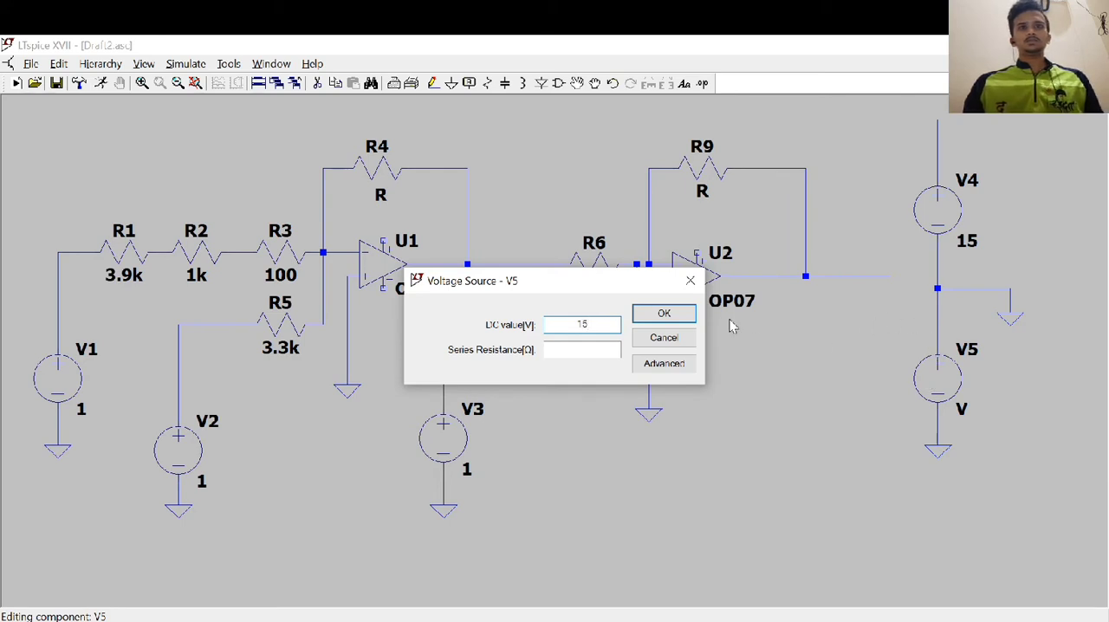
click(663, 314)
Place vertical net labels named Vcc on V4's positive lead and on the positive supply pins of U2 and U1
click(468, 83)
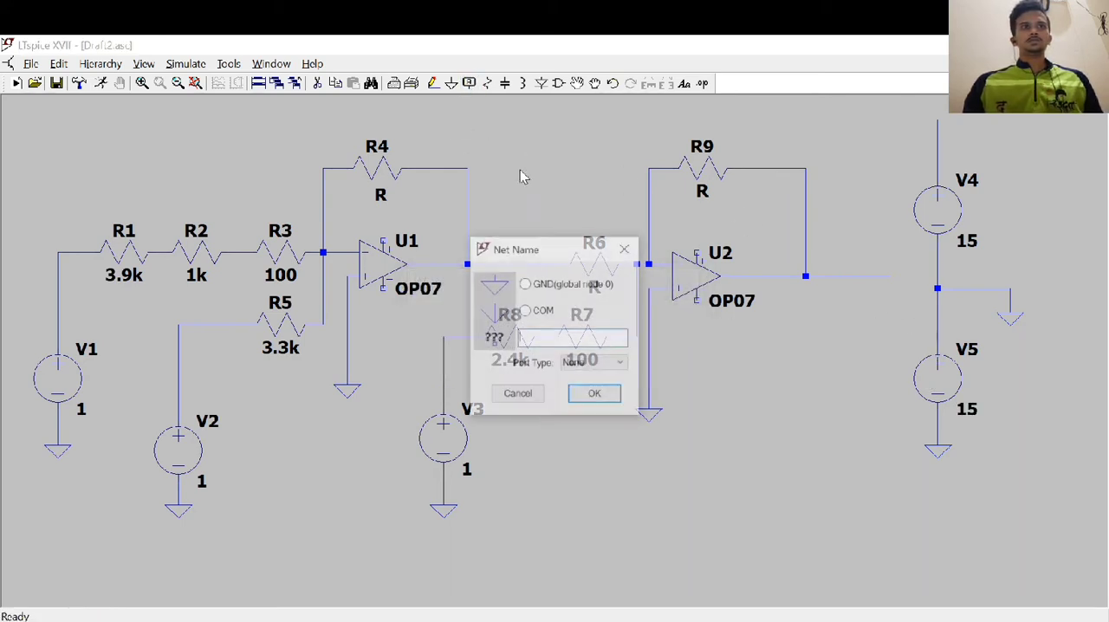
text(Vcc)
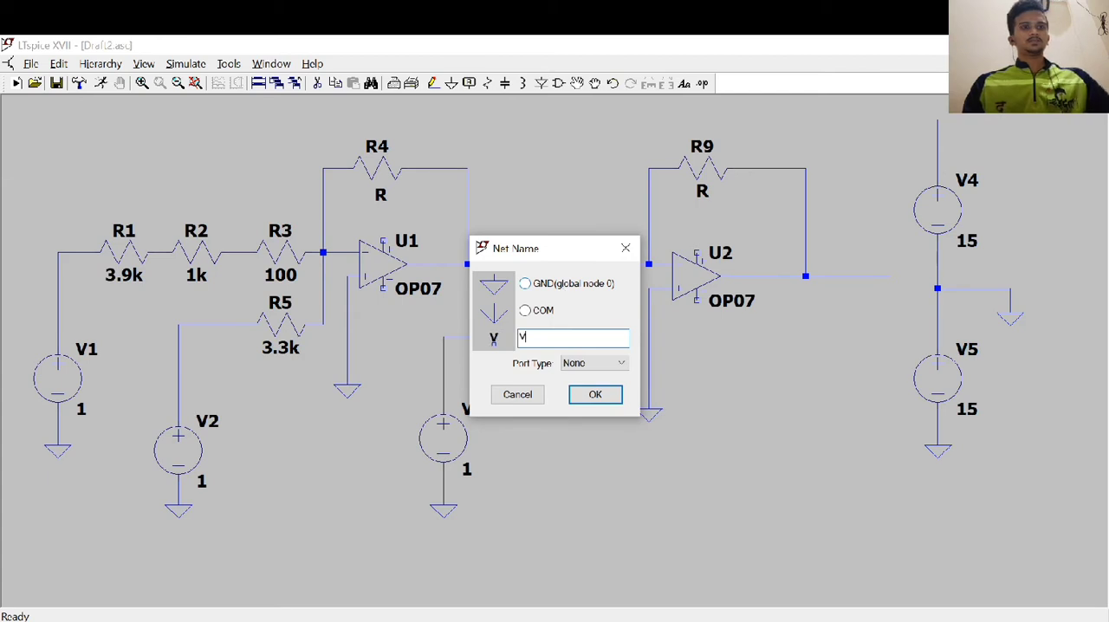
click(585, 397)
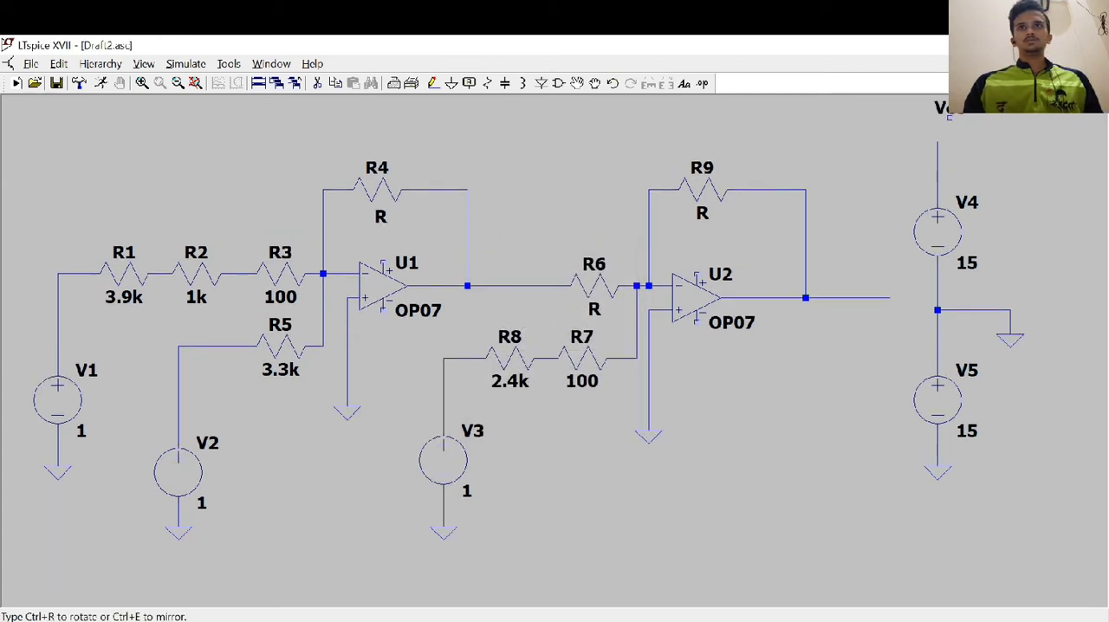
key(ctrl+r)
click(937, 165)
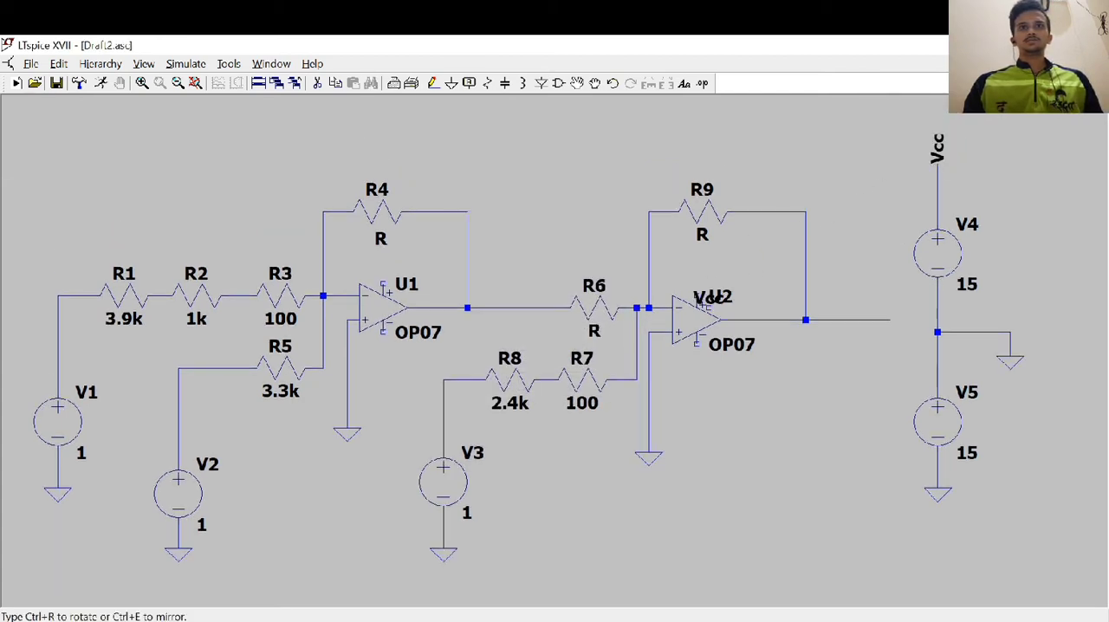
key(ctrl+r)
click(695, 297)
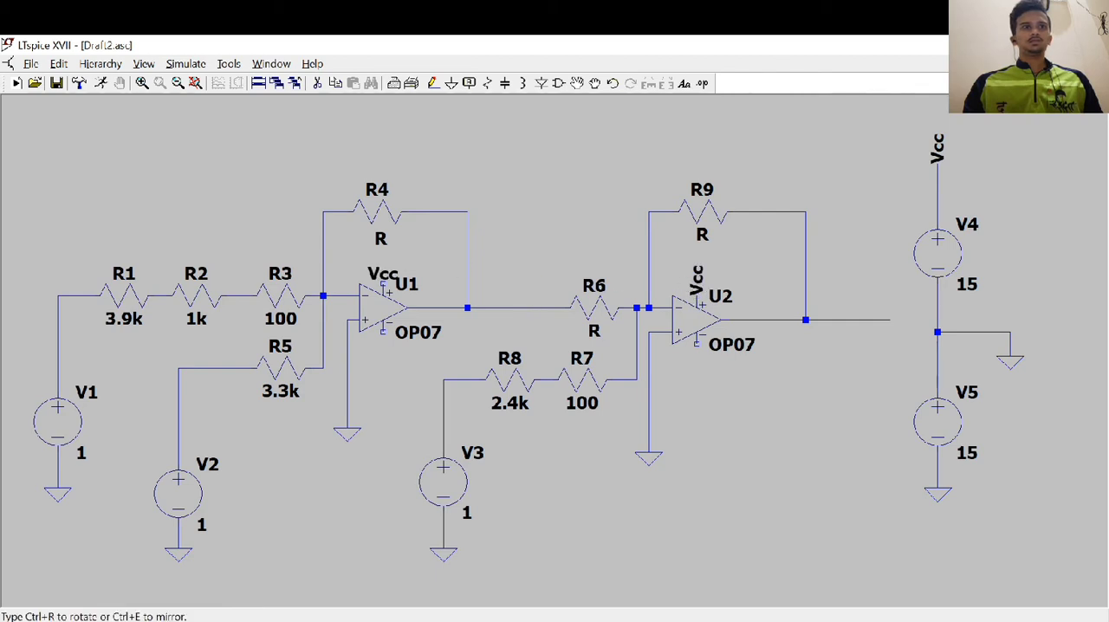
key(ctrl+r)
click(382, 284)
key(Escape)
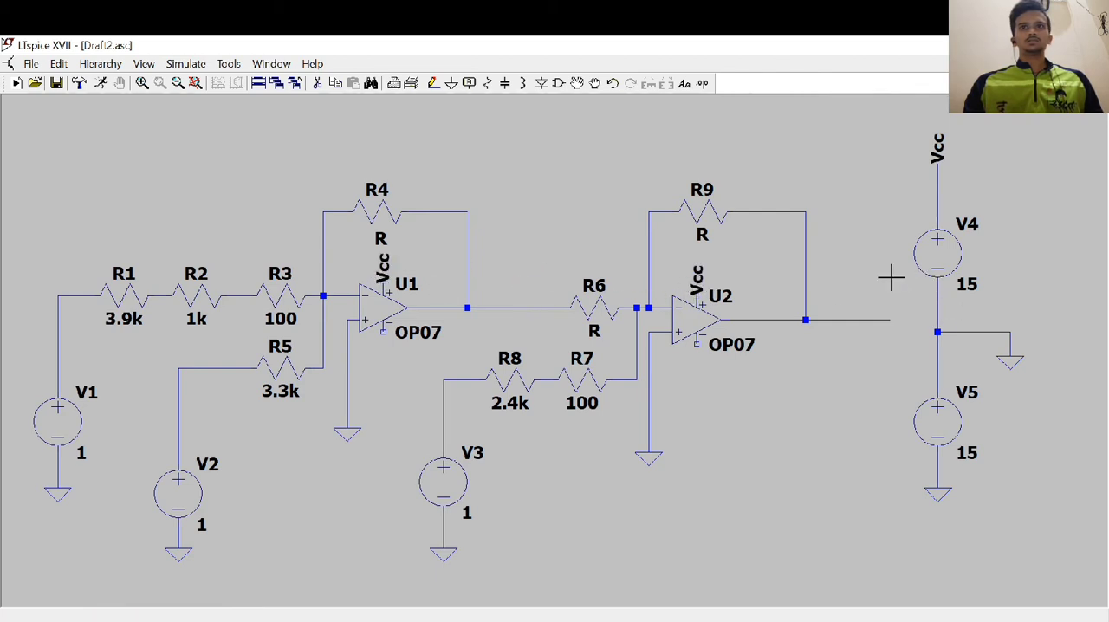
Place vertical net labels named Vee on the negative supply pins of op-amps U2 and U1
click(468, 83)
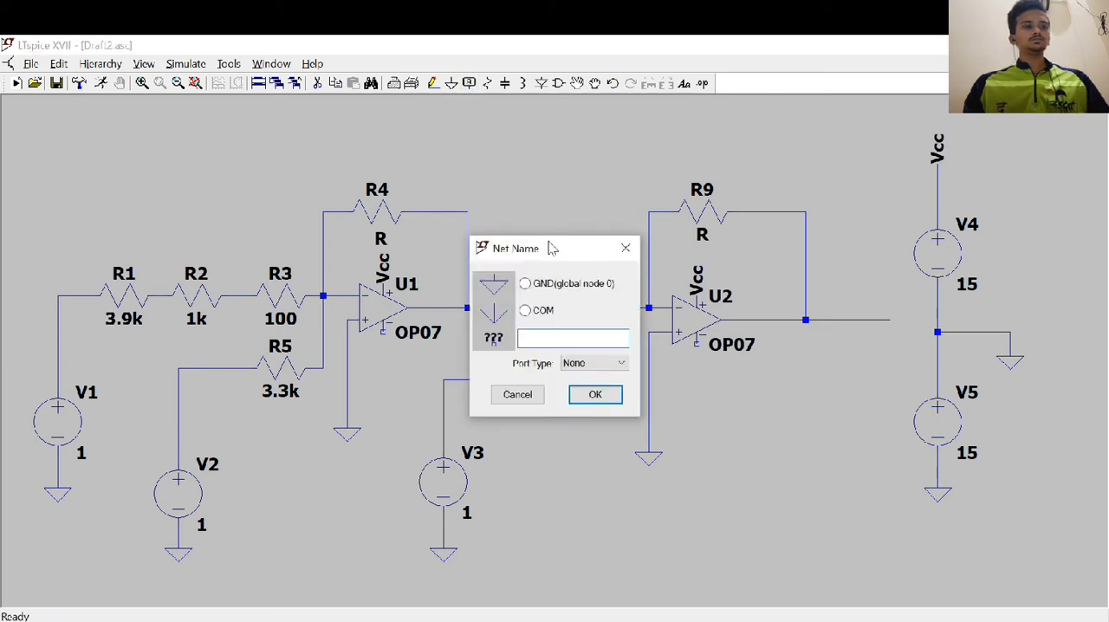
text(Vee)
click(609, 397)
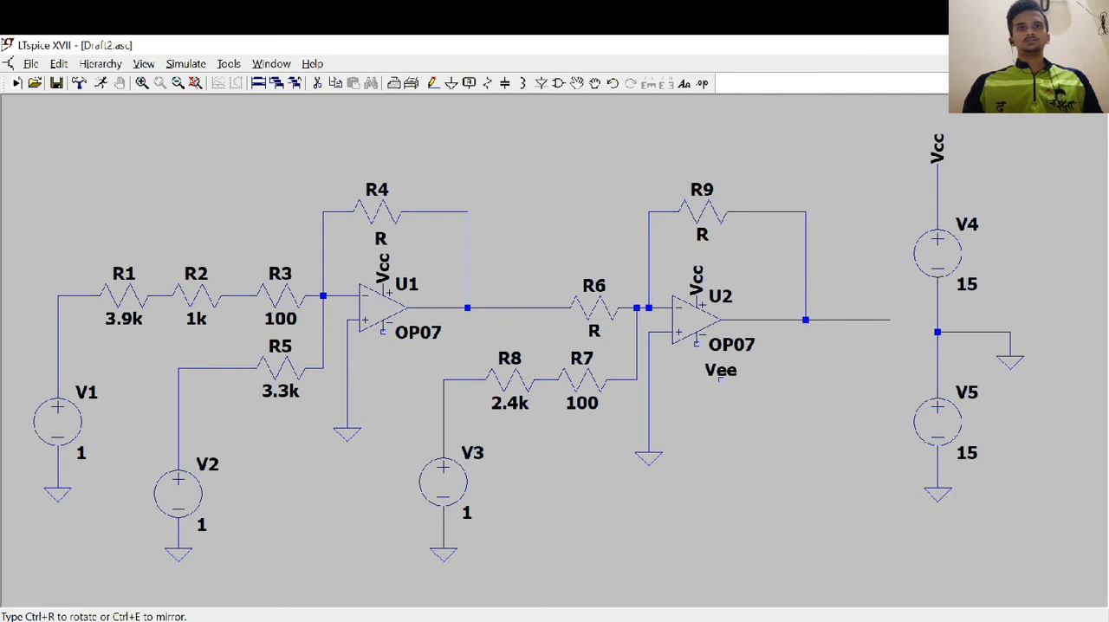
click(695, 343)
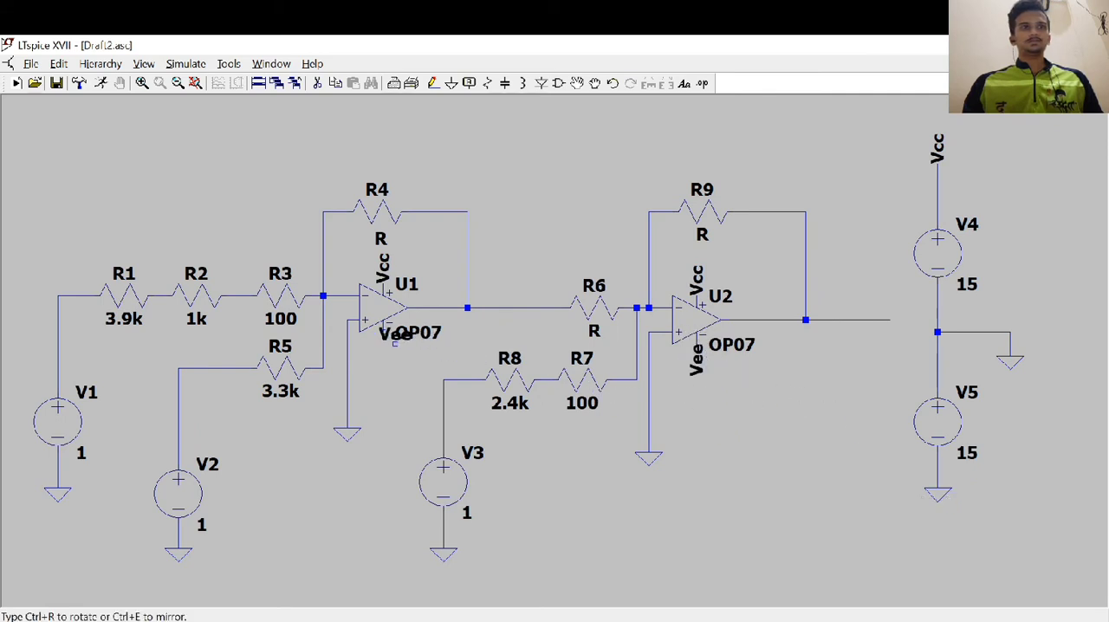
click(382, 330)
key(Escape)
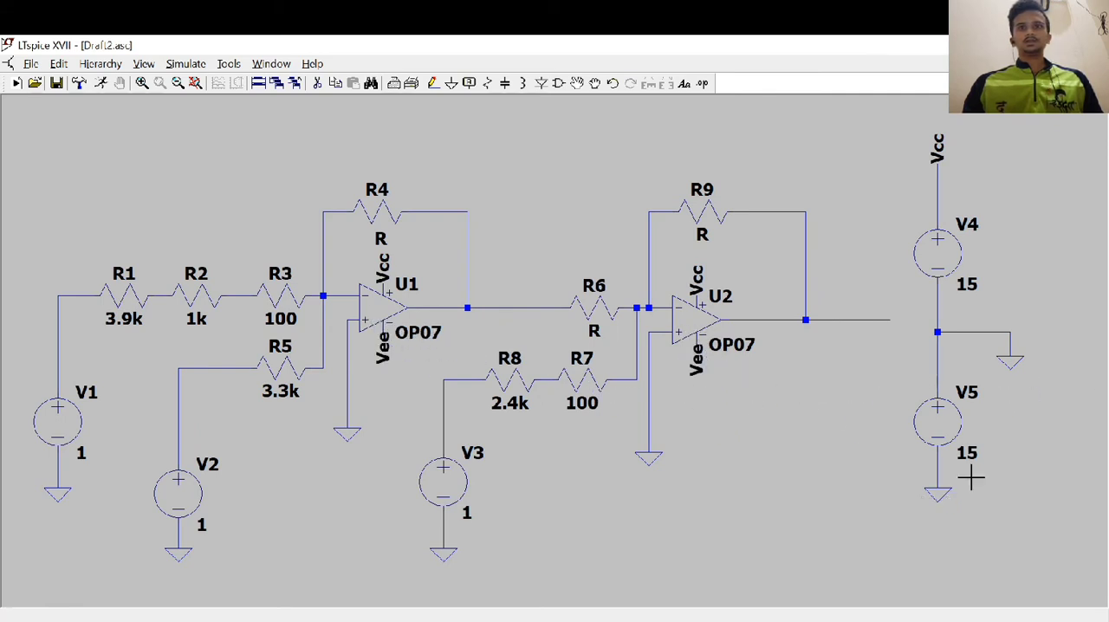
Delete the ground symbol from V5's negative lead
click(451, 83)
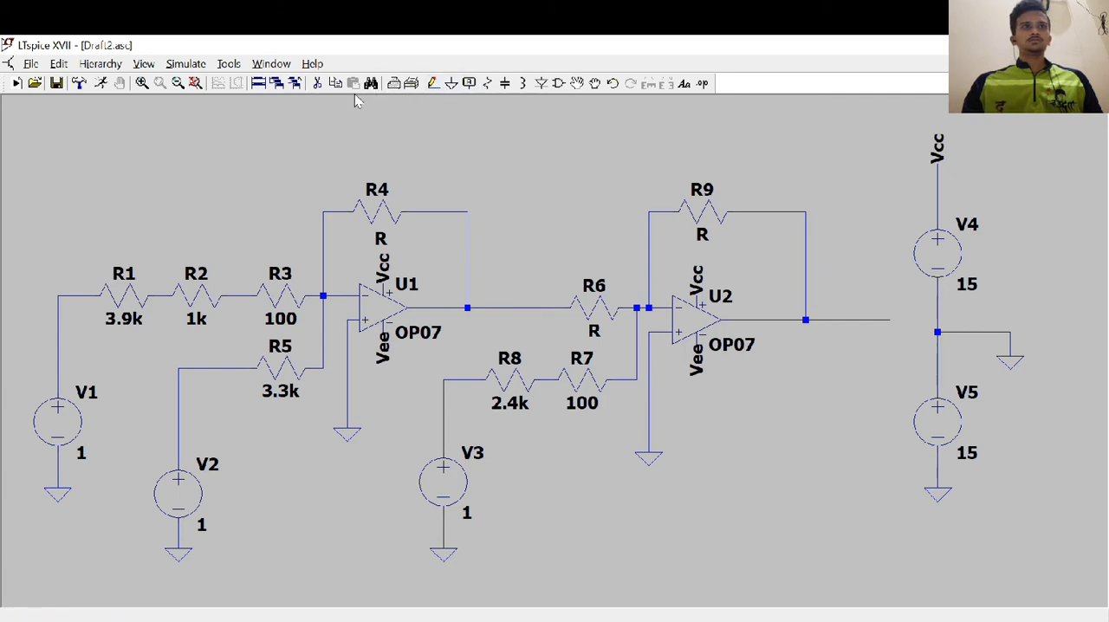
click(317, 83)
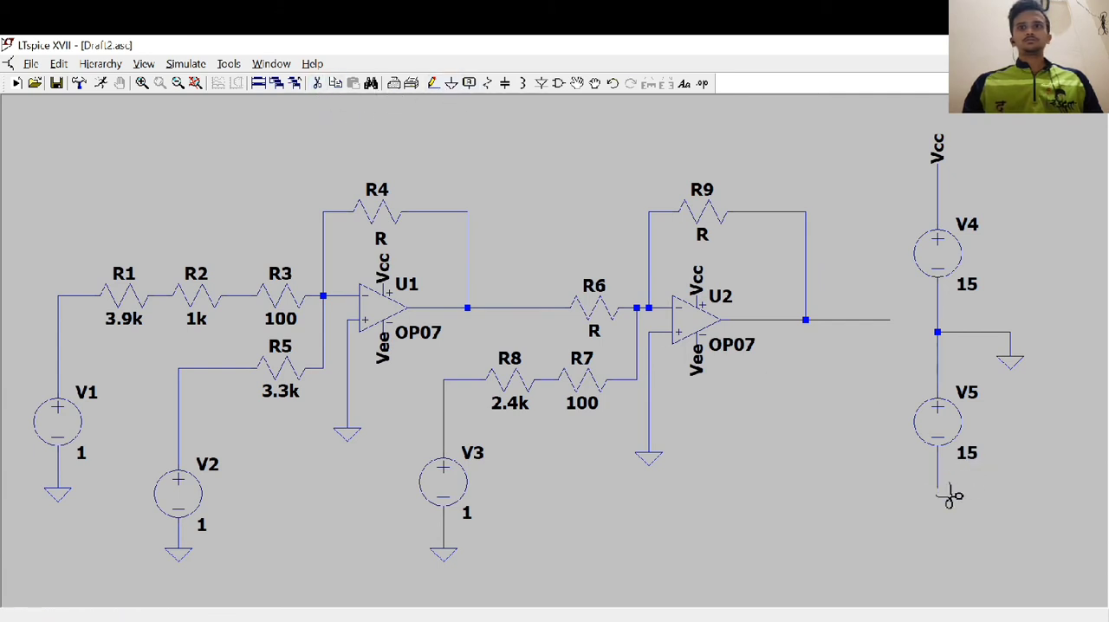
key(Escape)
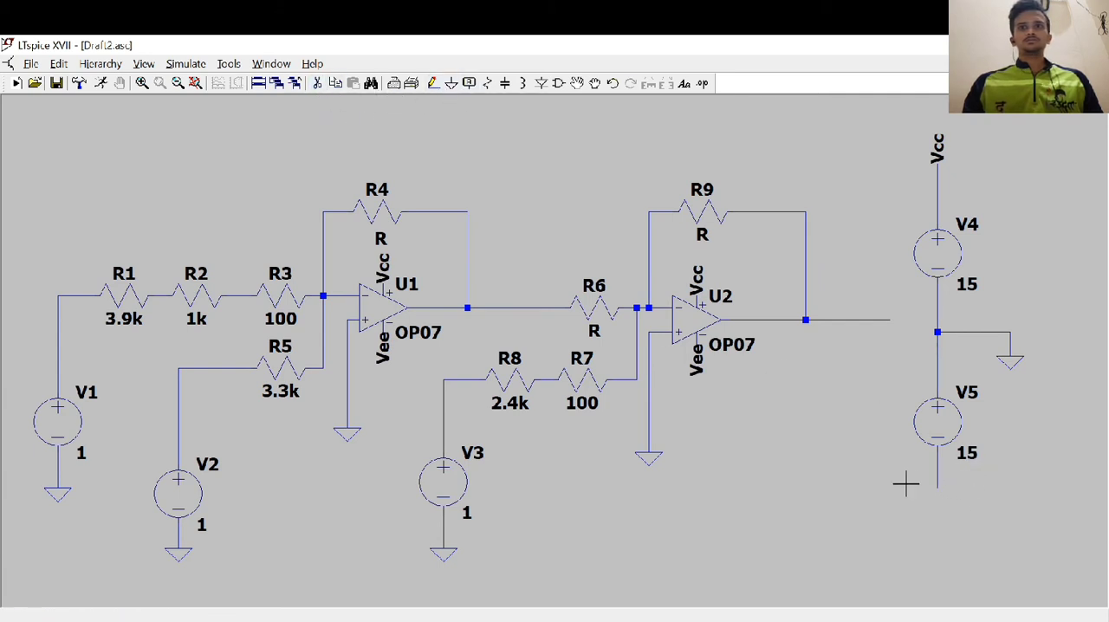
right_click(731, 404)
click(451, 84)
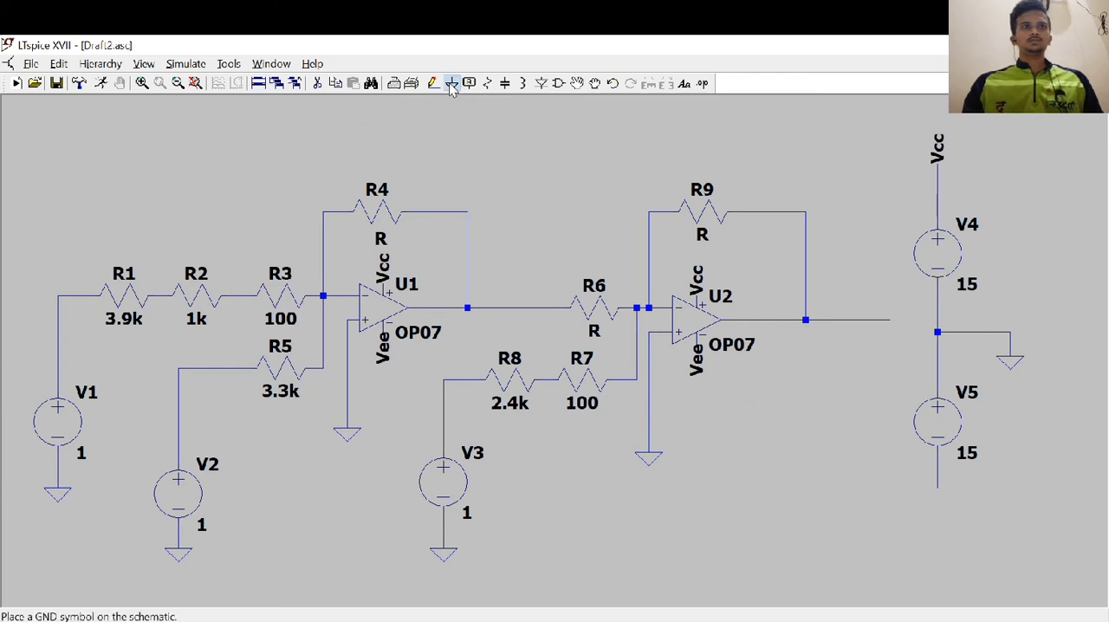
key(Escape)
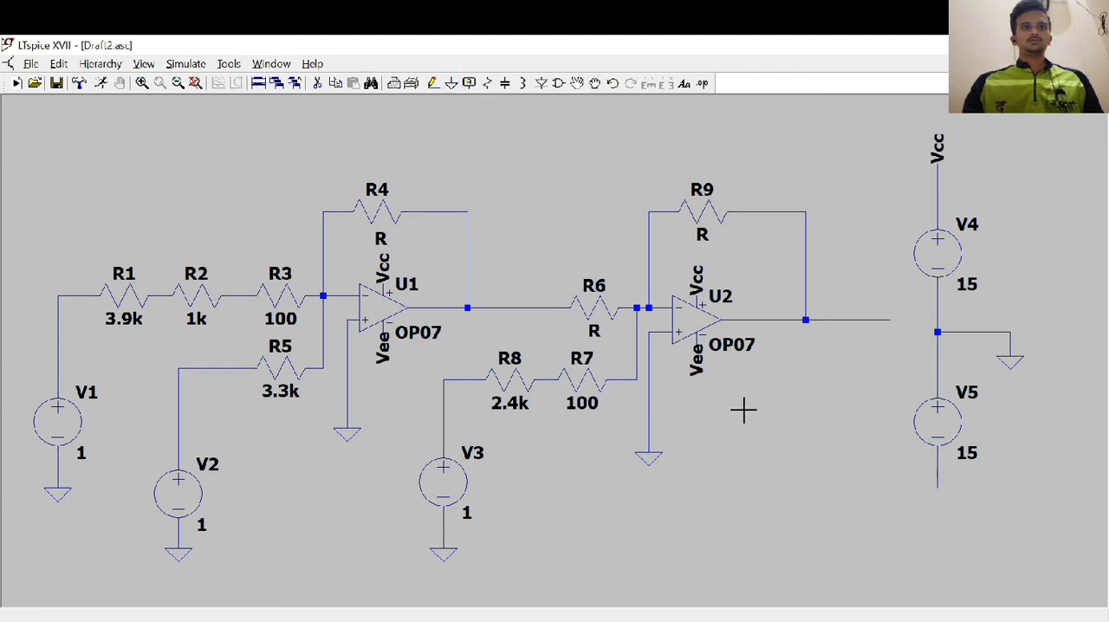
Place a vertical net label named Vee on the open end of V5's negative lead
click(469, 83)
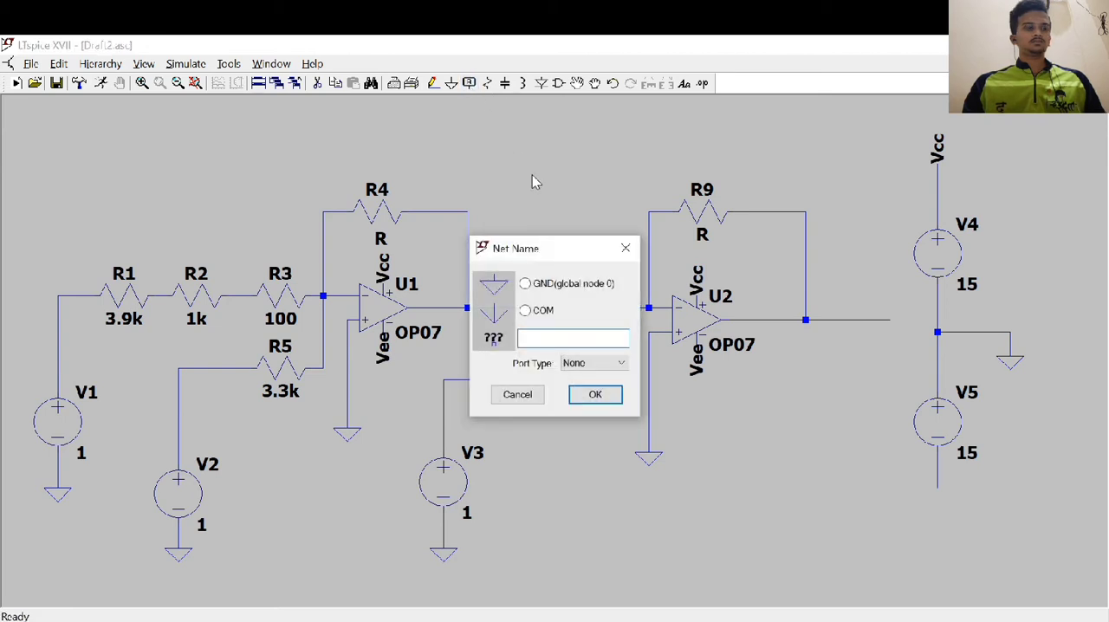
text(Vee)
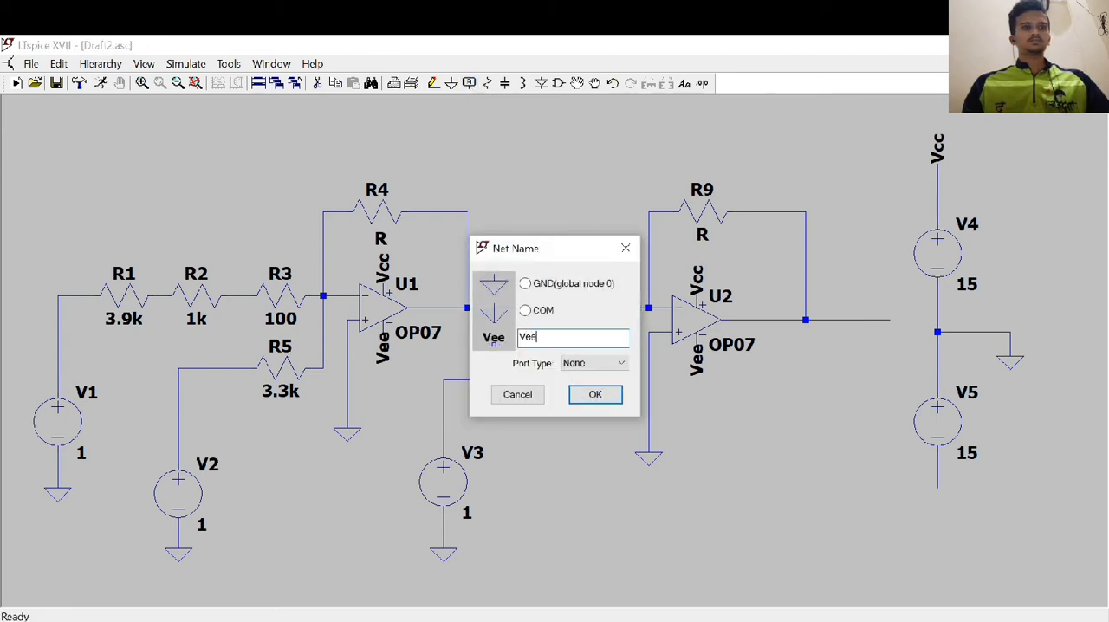
click(595, 394)
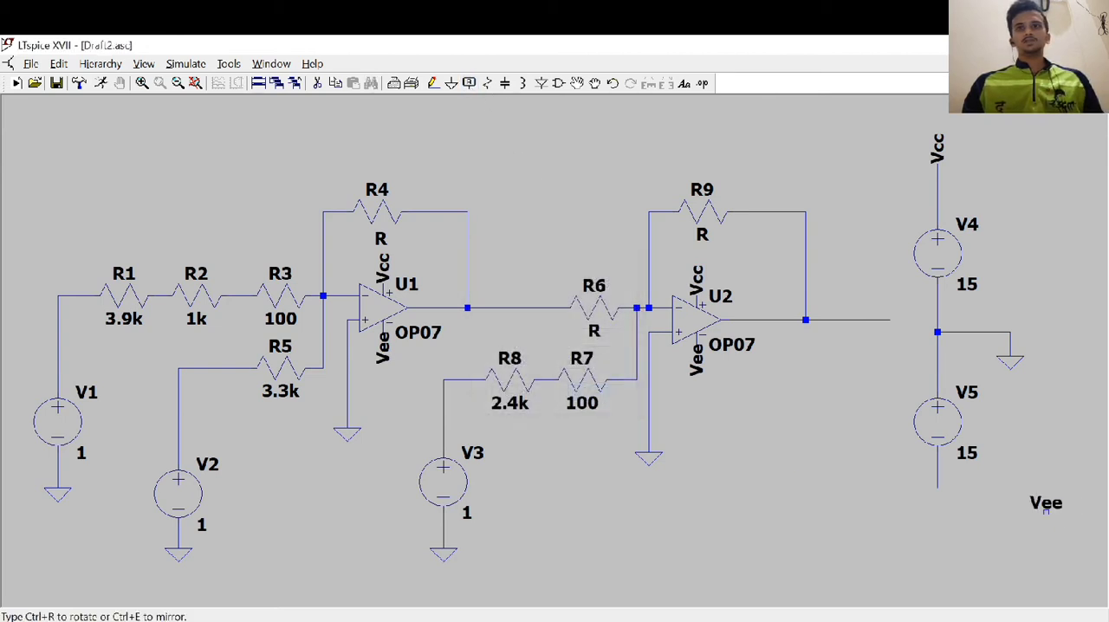
key(ctrl+r)
click(937, 476)
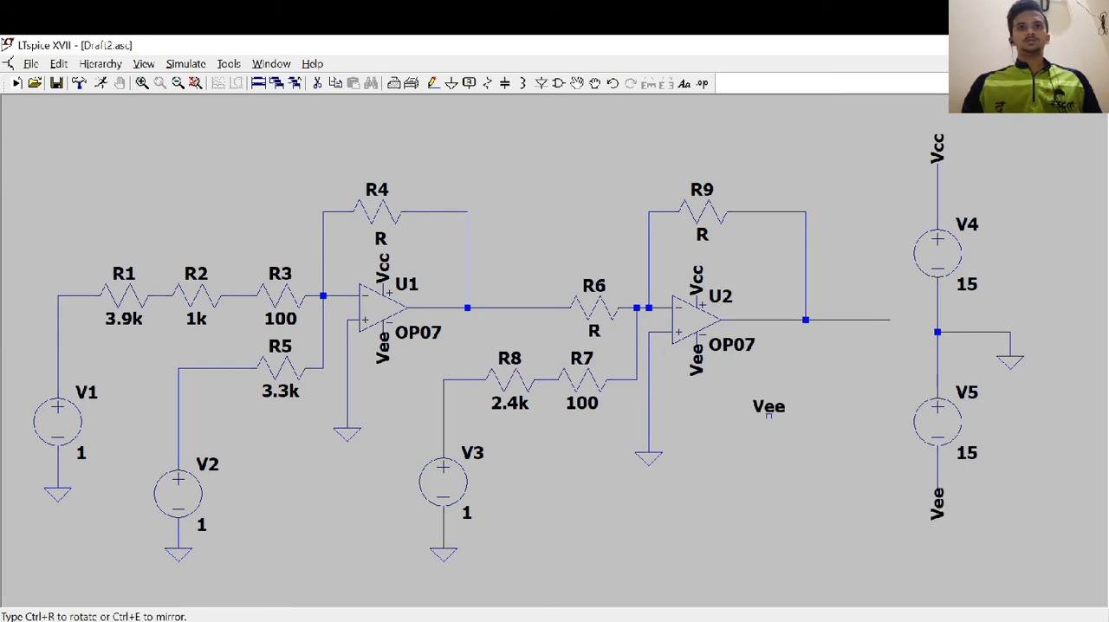
key(Escape)
drag(752, 426, 797, 374)
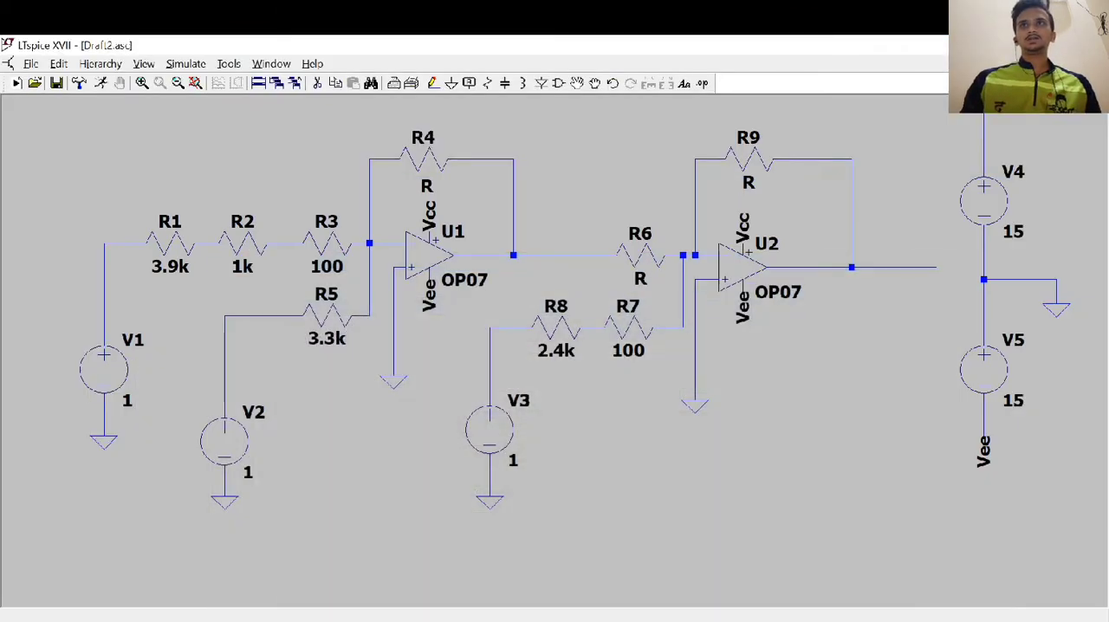
drag(840, 355, 801, 388)
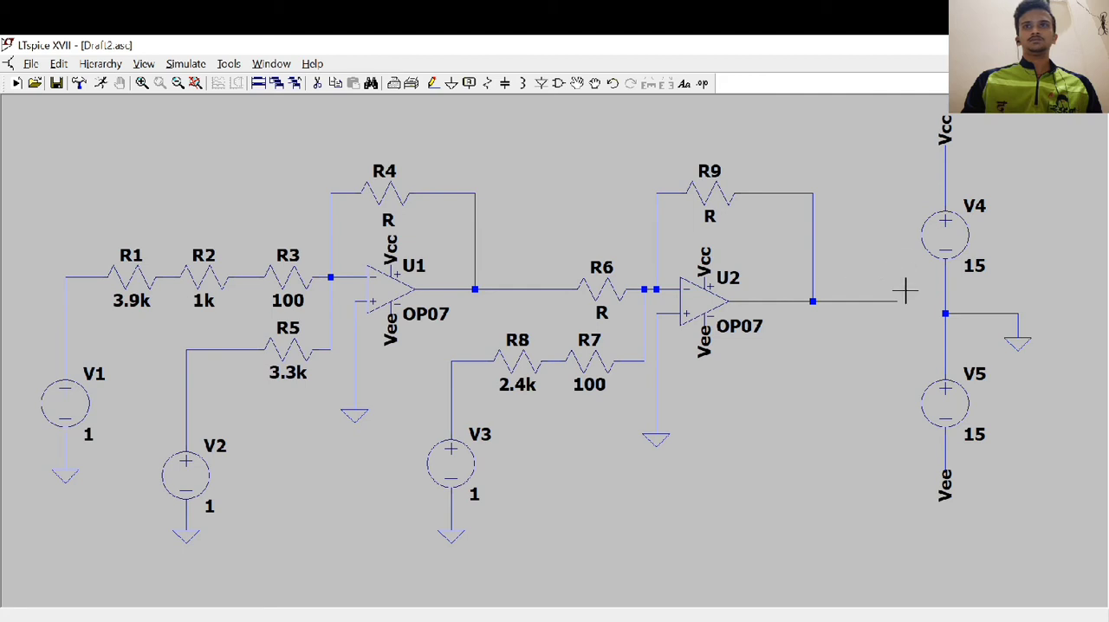
click(186, 64)
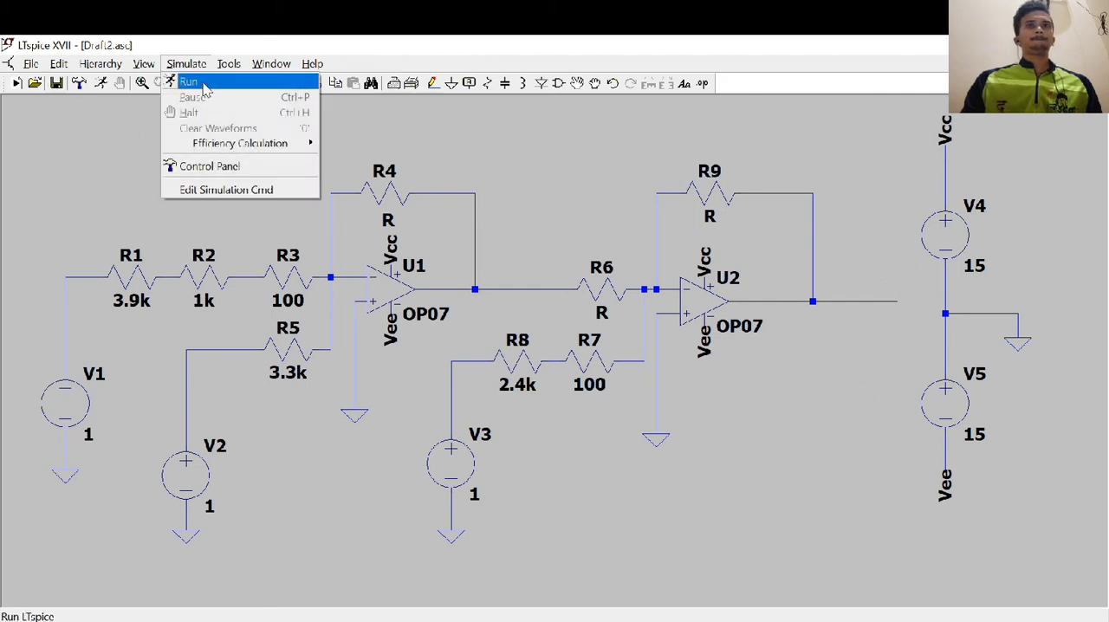
click(789, 397)
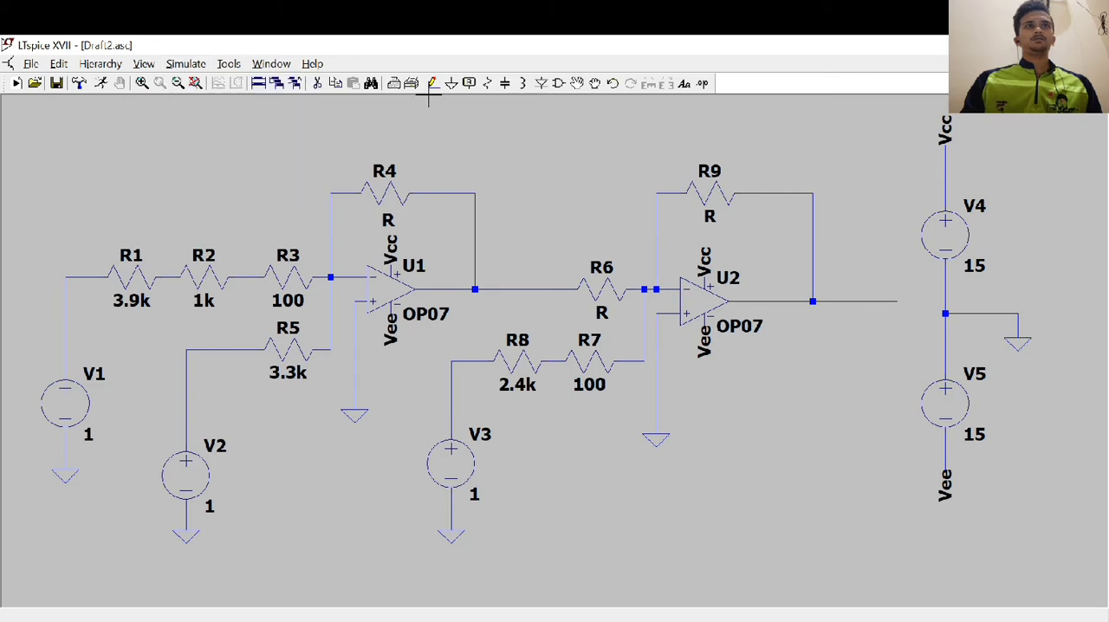
click(468, 84)
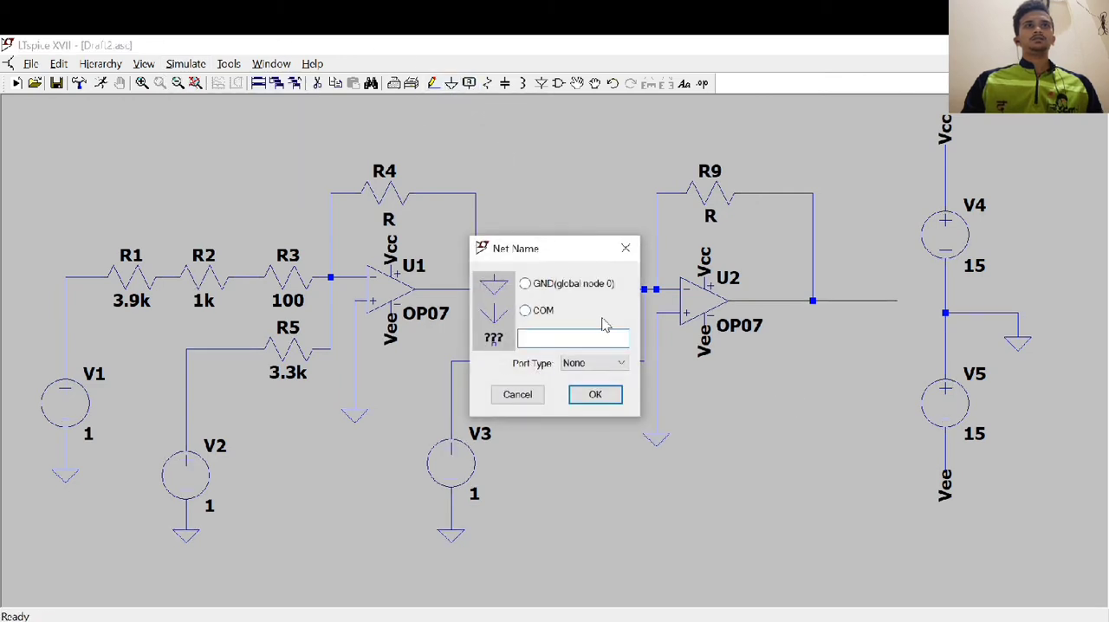
text(Vou)
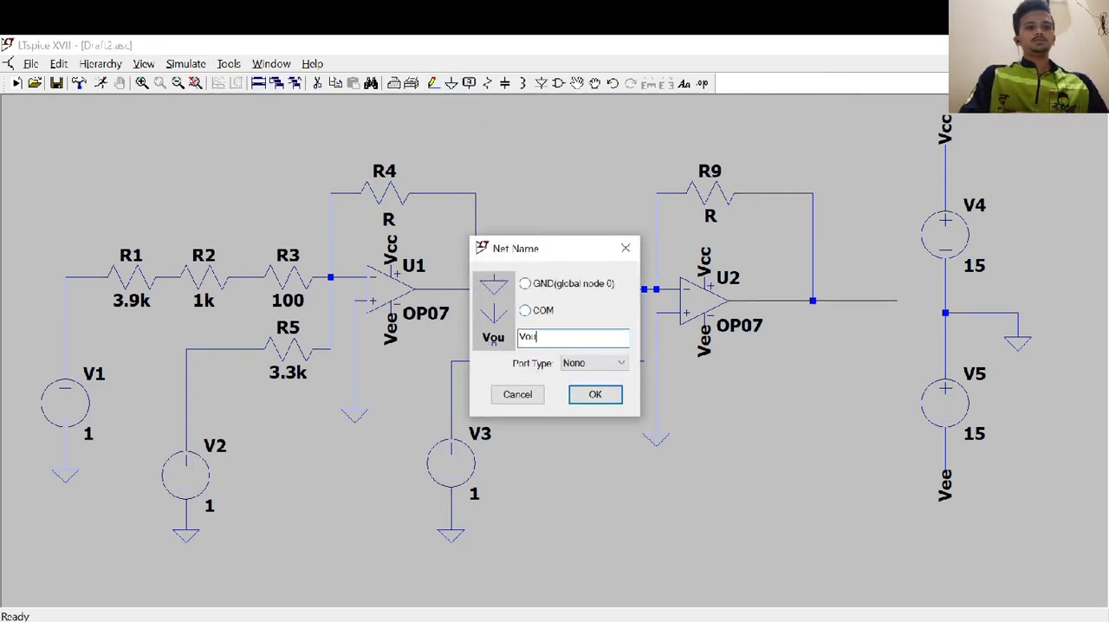
click(604, 319)
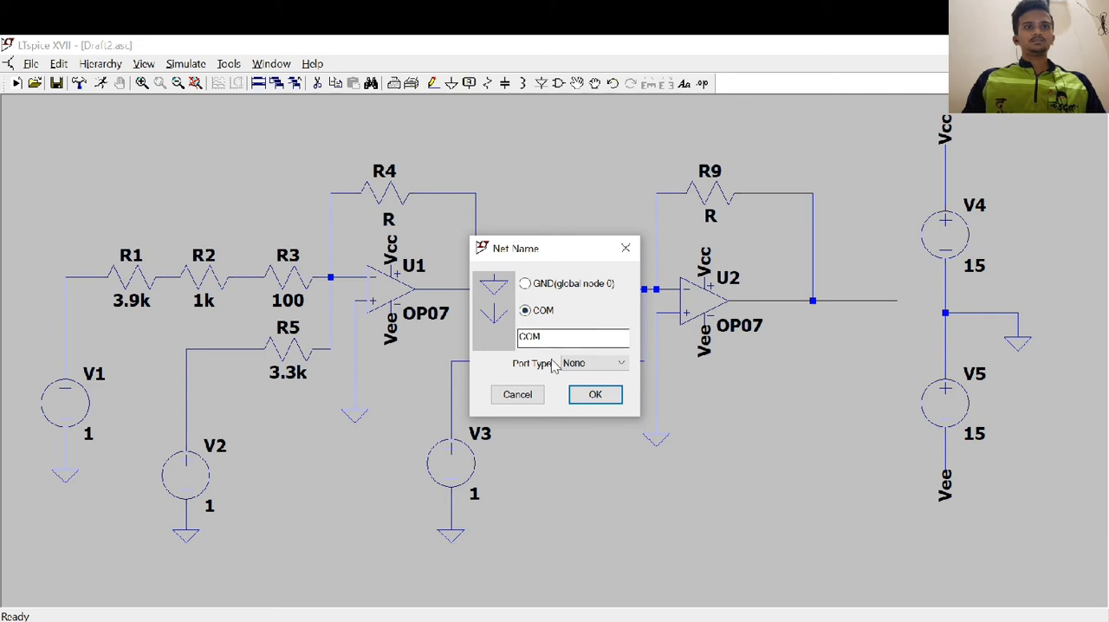
click(536, 399)
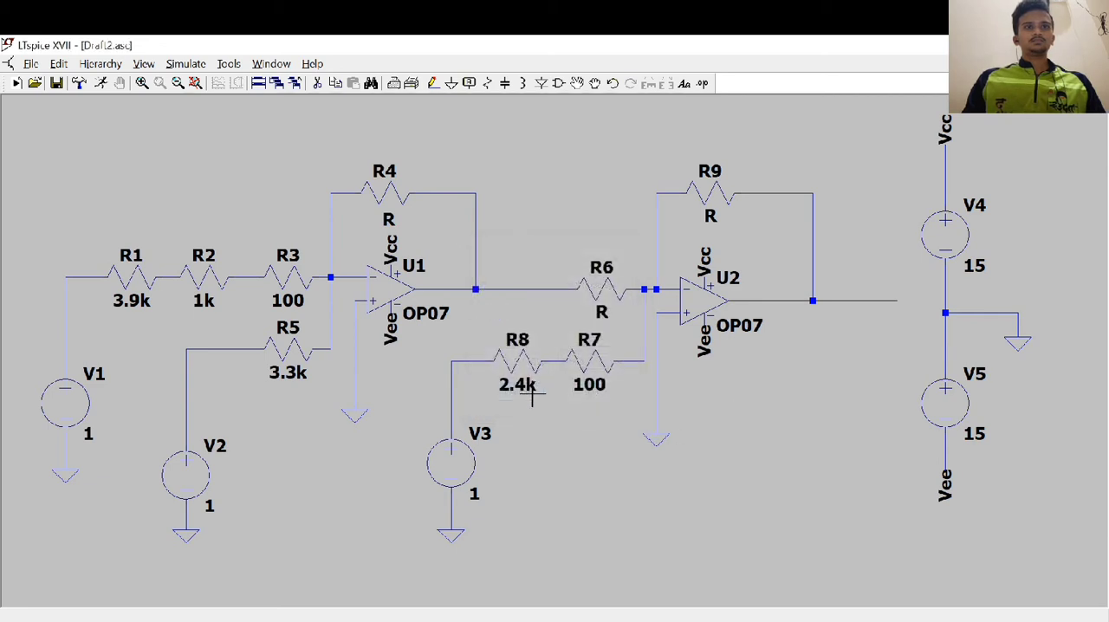
Place a net label named Vout on the end of U2's output wire
click(470, 83)
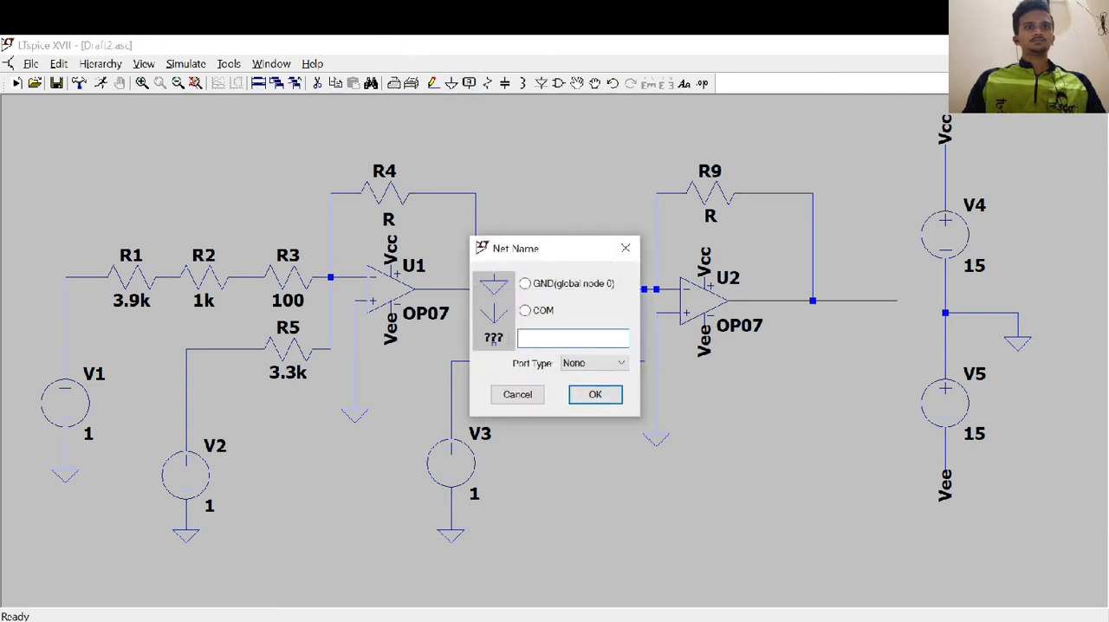
text(V)
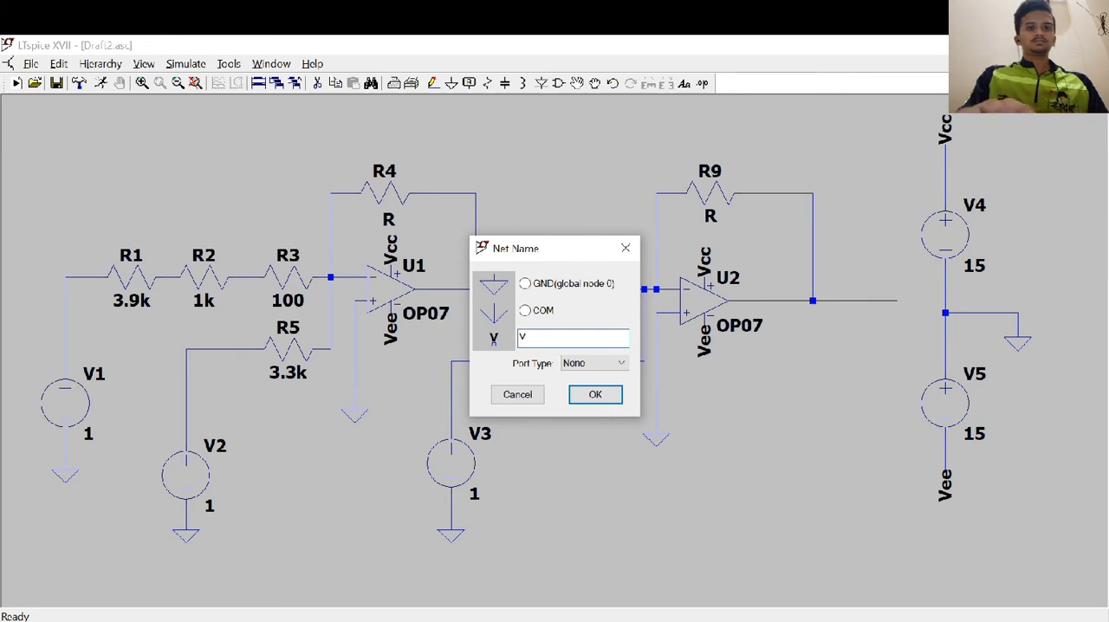
text(ou)
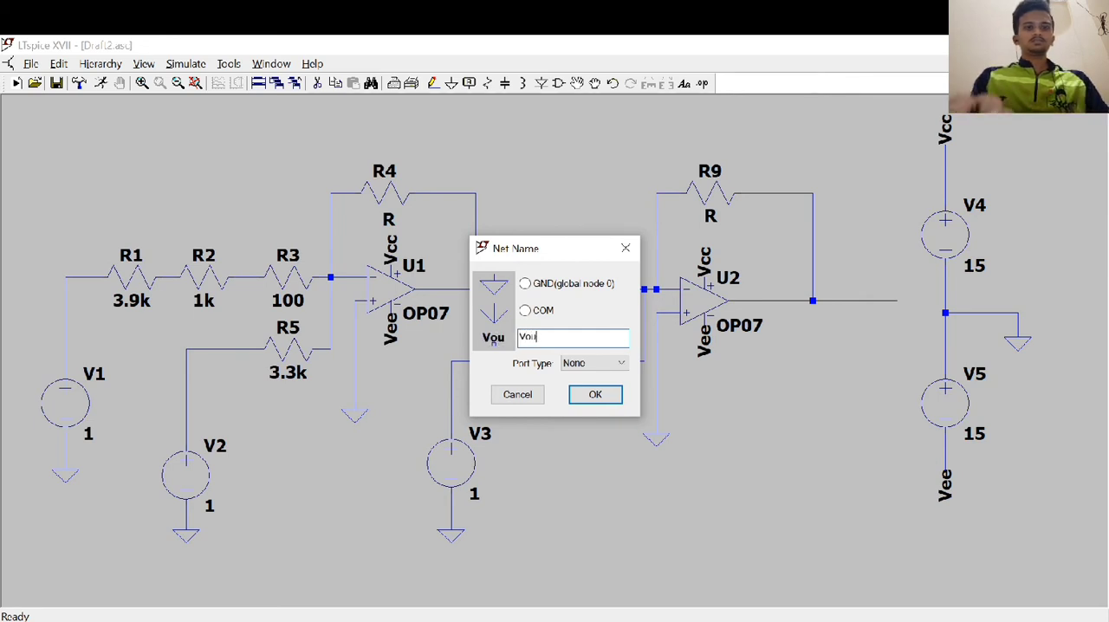
text(t)
click(592, 394)
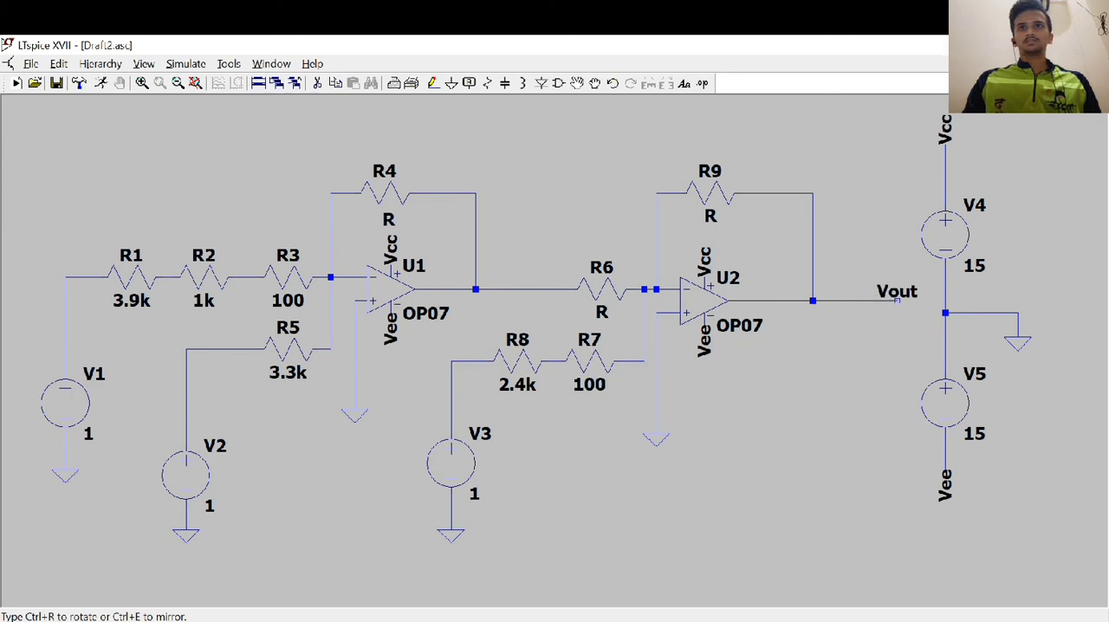
click(916, 309)
key(Escape)
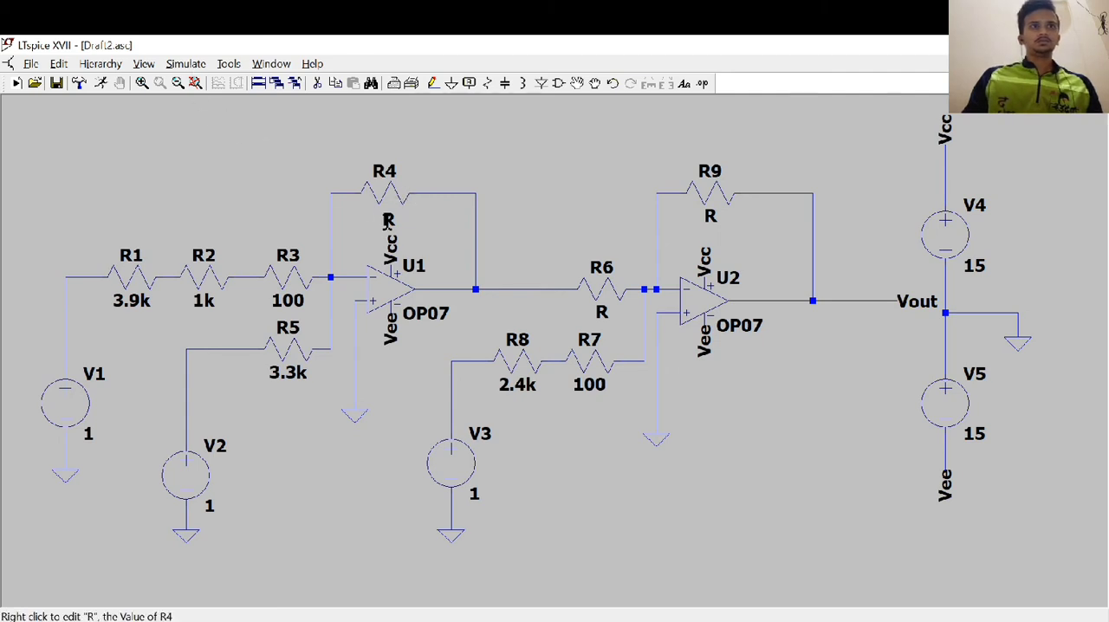
Set the values of resistors R4, R6 and R9 to 10k
right_click(389, 220)
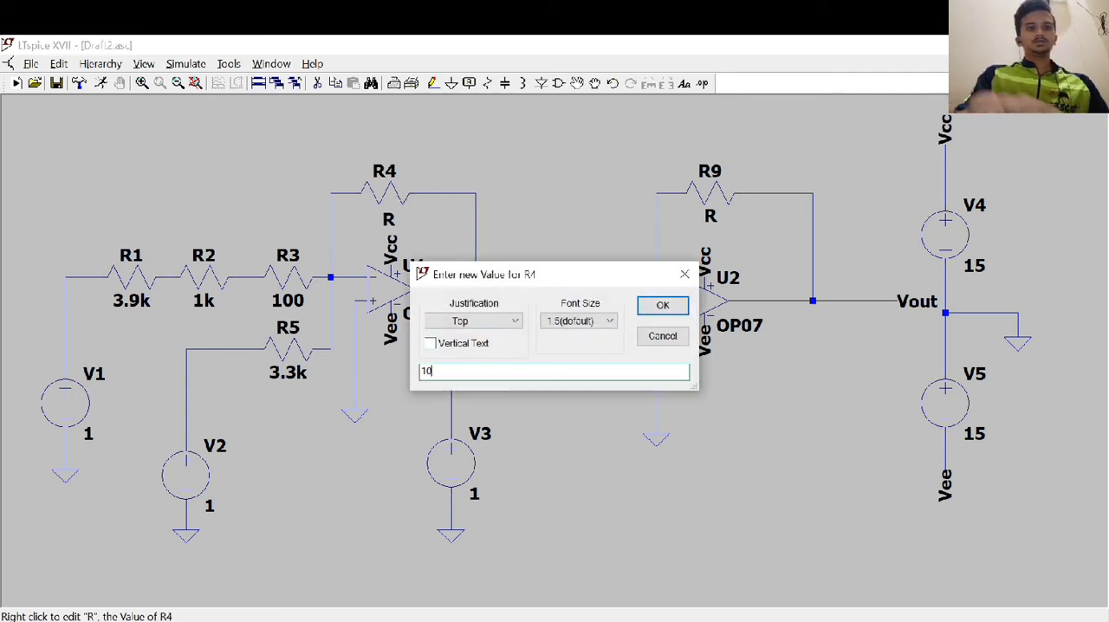
click(658, 304)
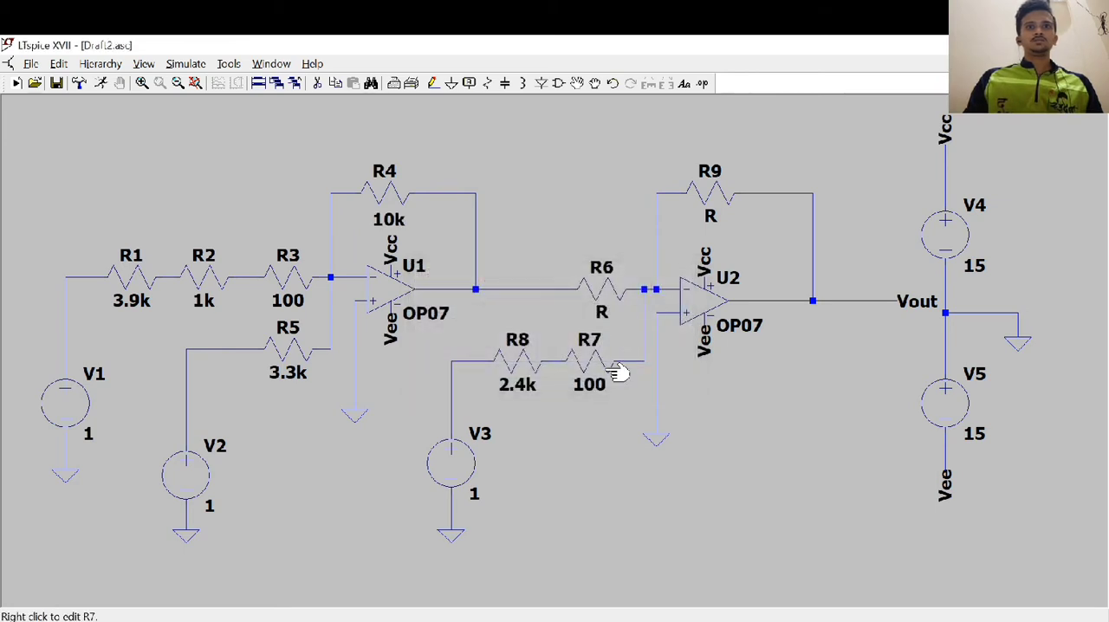
right_click(602, 313)
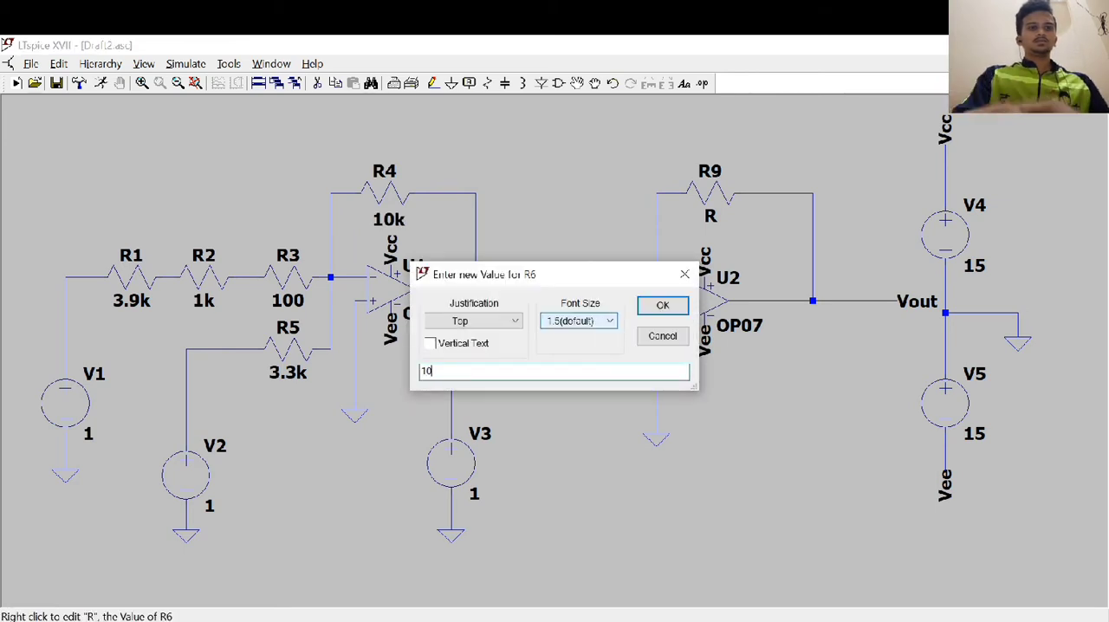
click(663, 305)
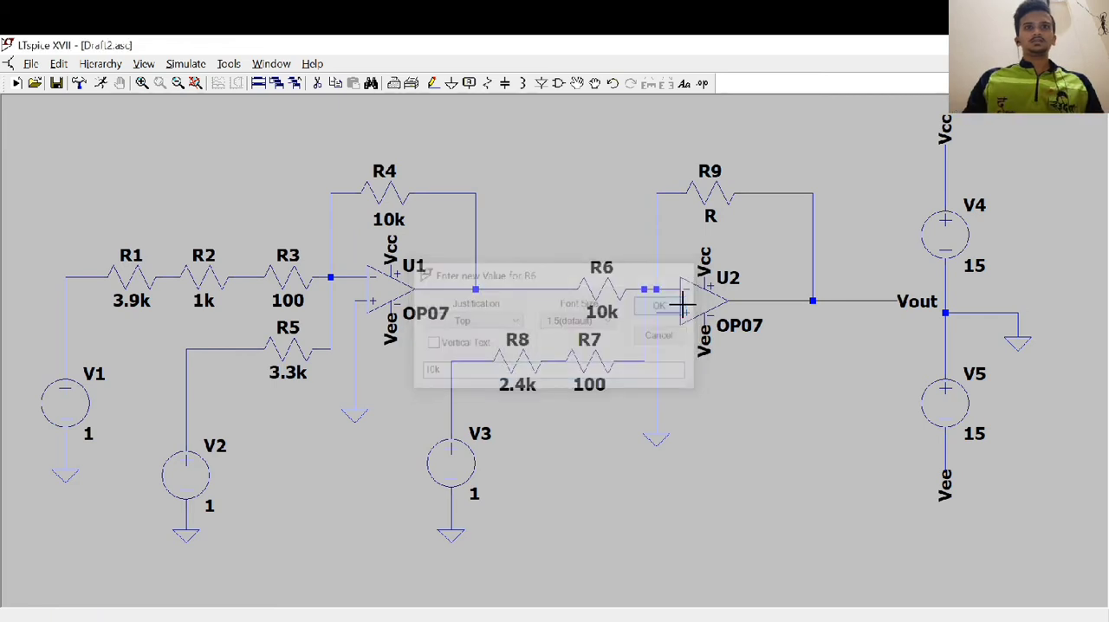
right_click(710, 217)
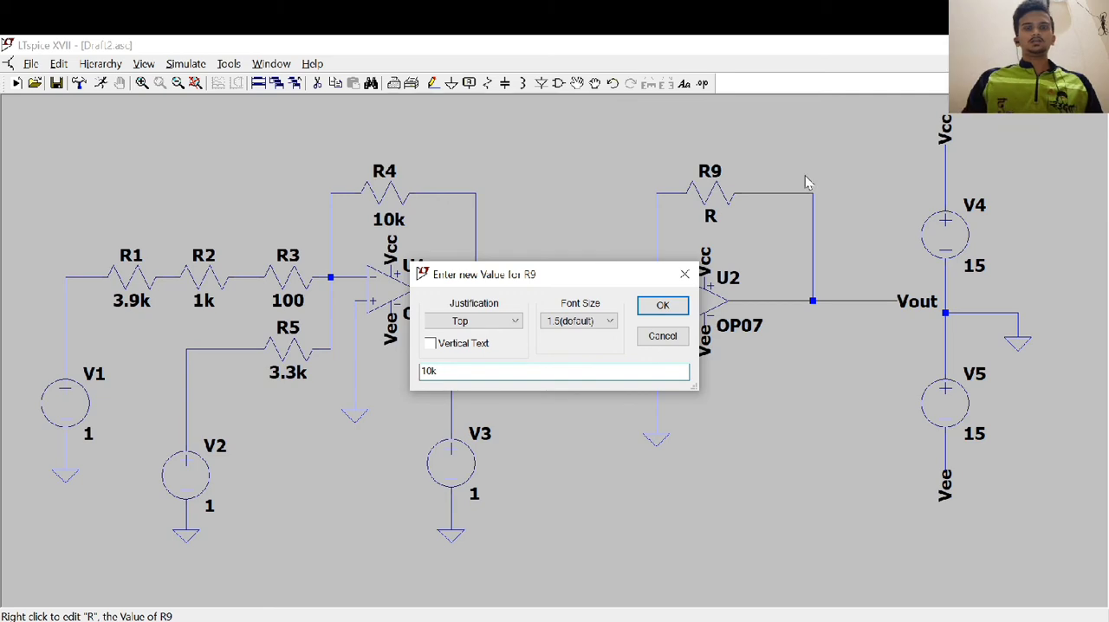
click(663, 306)
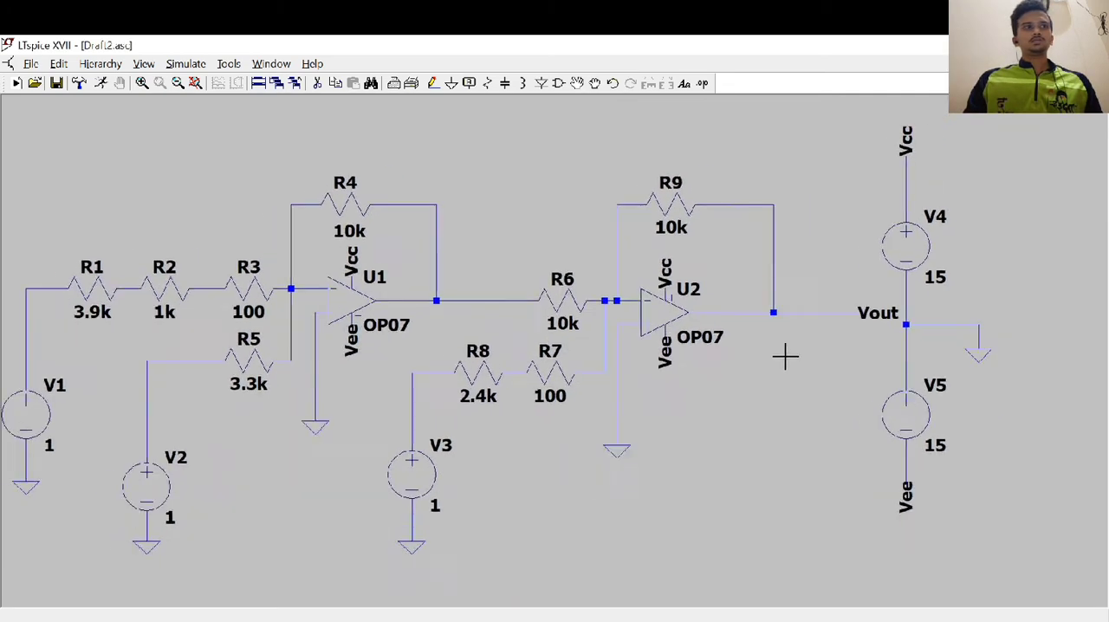
Run a DC operating point simulation of the completed linear-equation circuit
drag(785, 355, 802, 341)
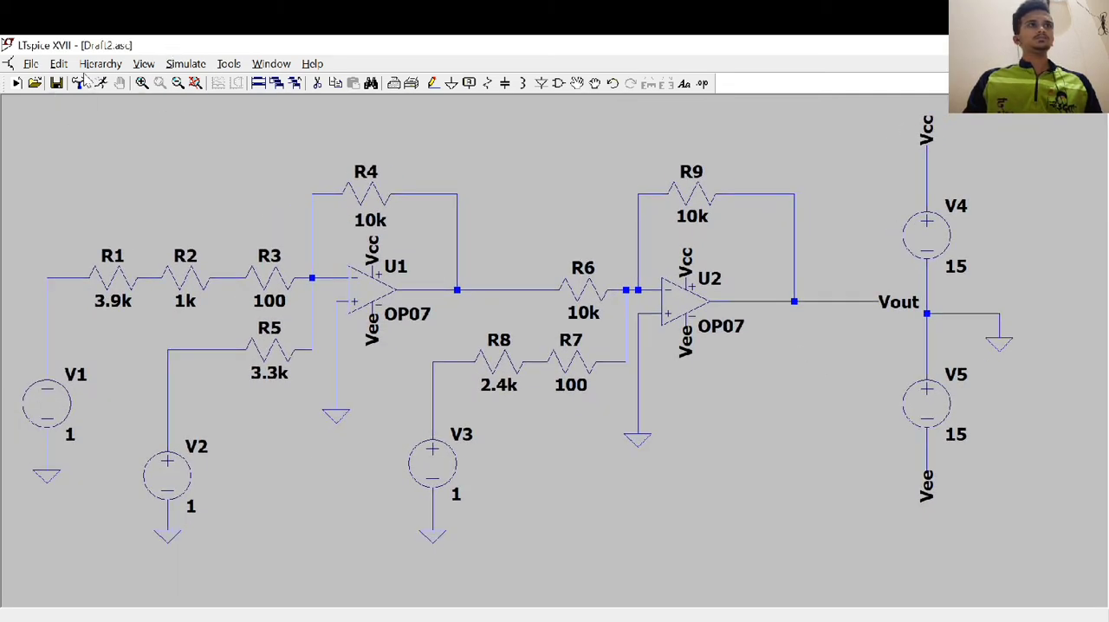
click(187, 66)
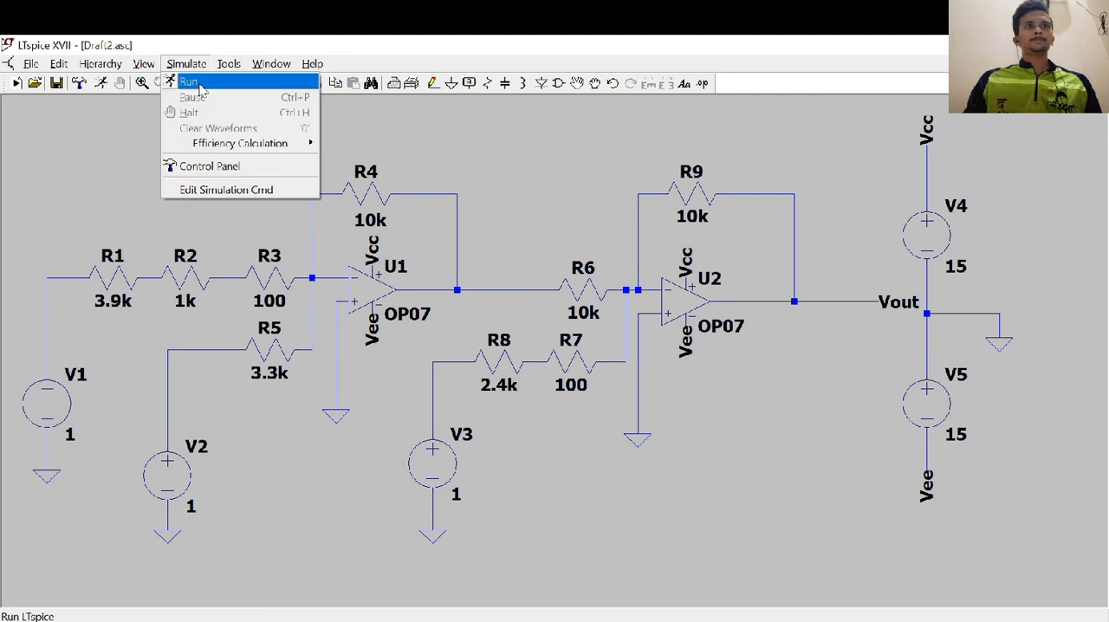
click(189, 81)
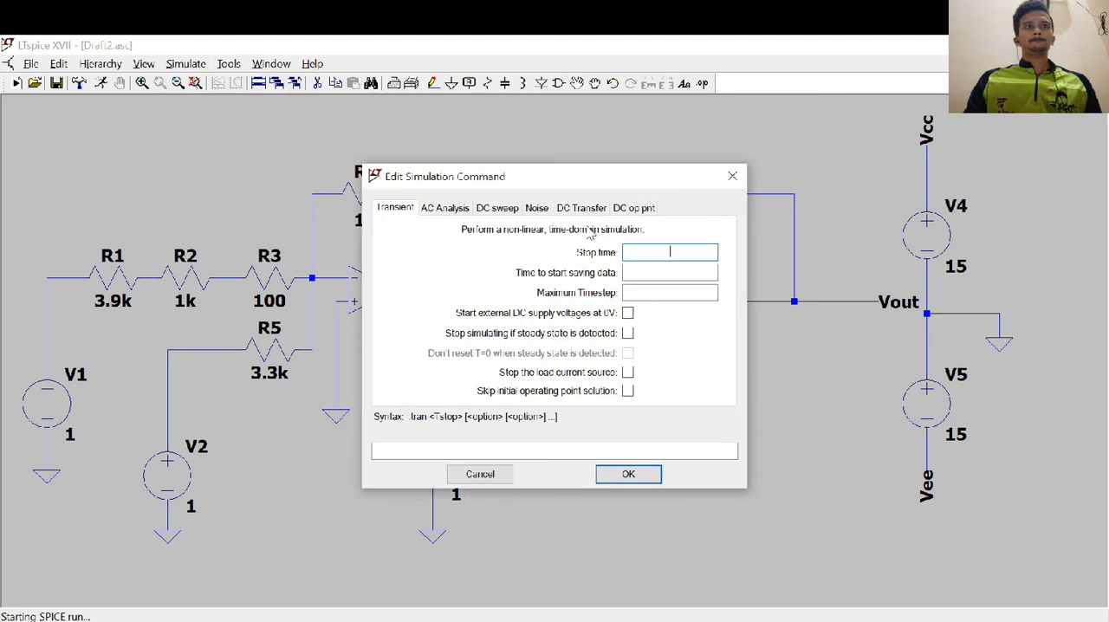
click(633, 208)
click(645, 474)
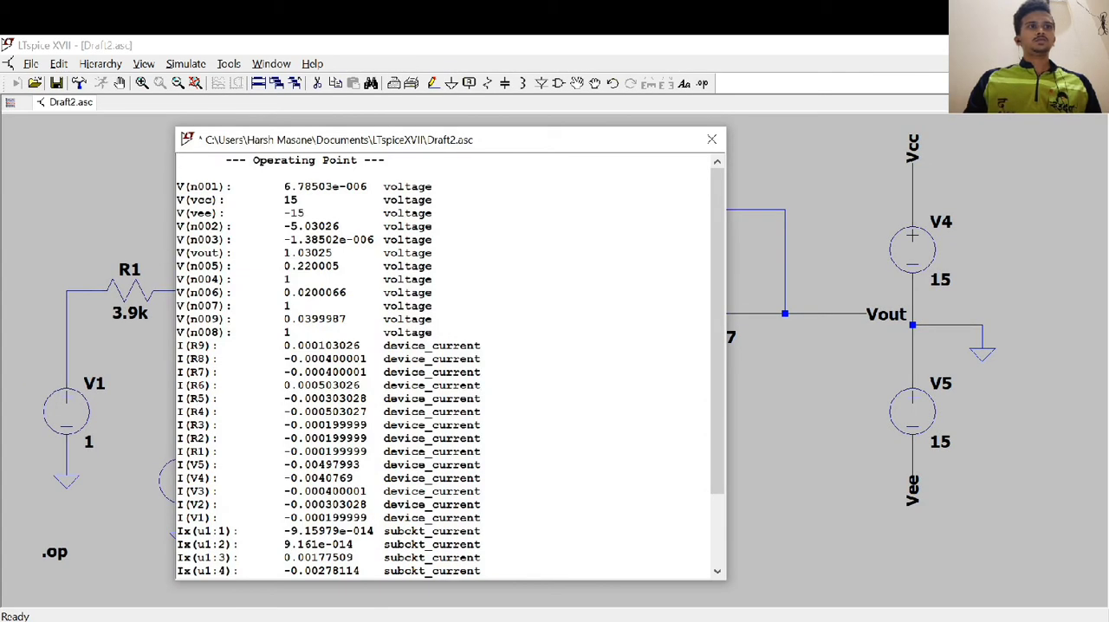
Check V(vout) in the operating point results and display the operating-point voltage on the Vout wire
drag(178, 252, 331, 252)
click(711, 139)
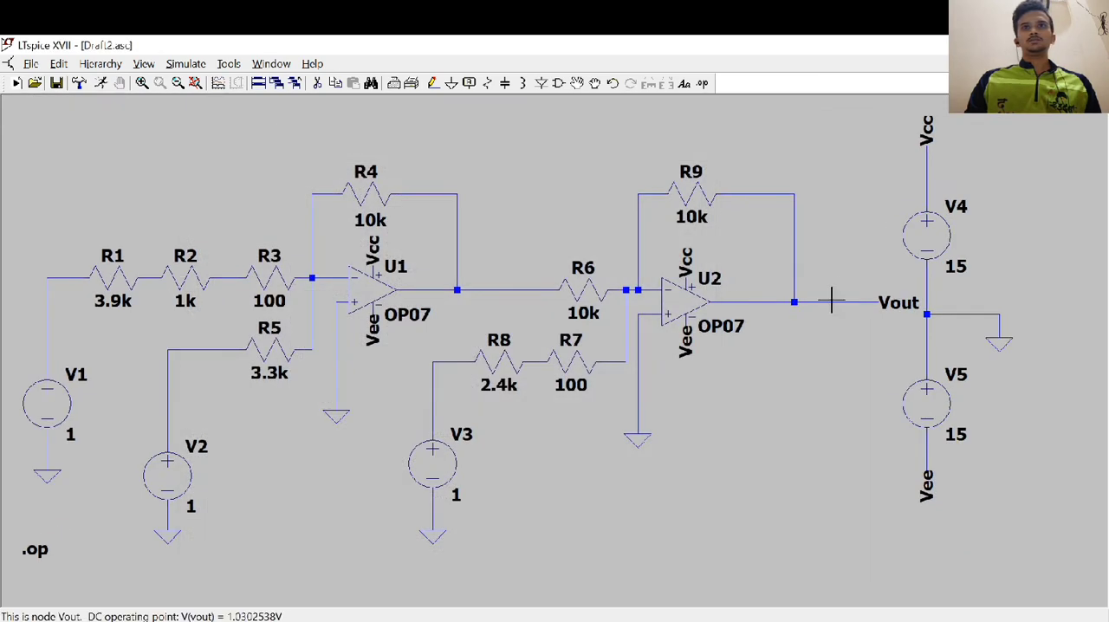
click(831, 302)
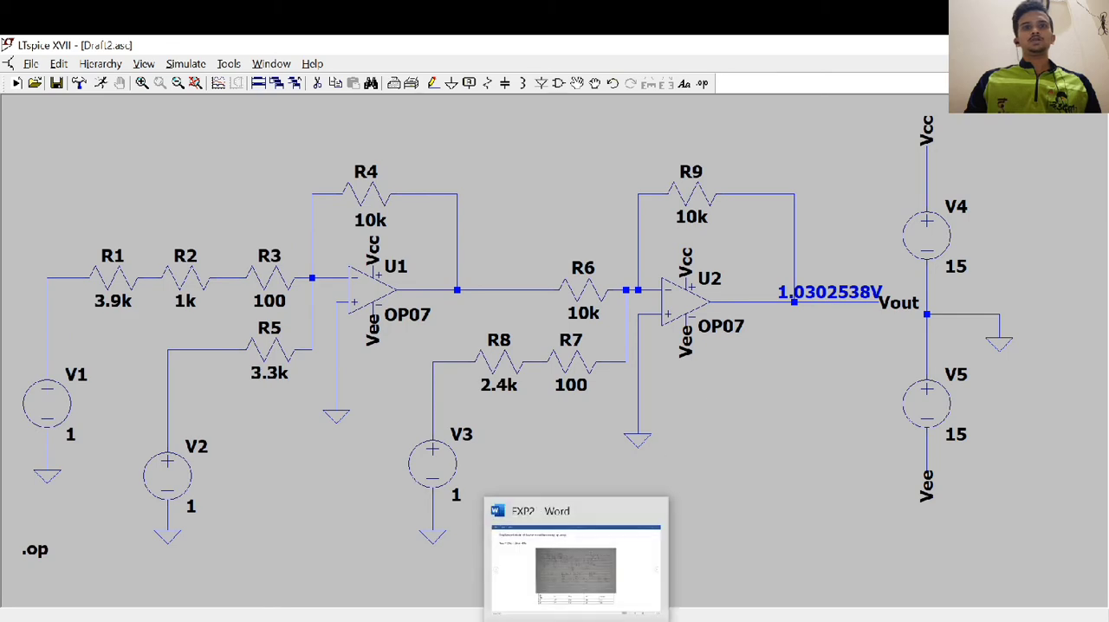
Consult the test table in the EXP2 Word document and set the DC value of V1 to 5 and V3 to 2
click(581, 582)
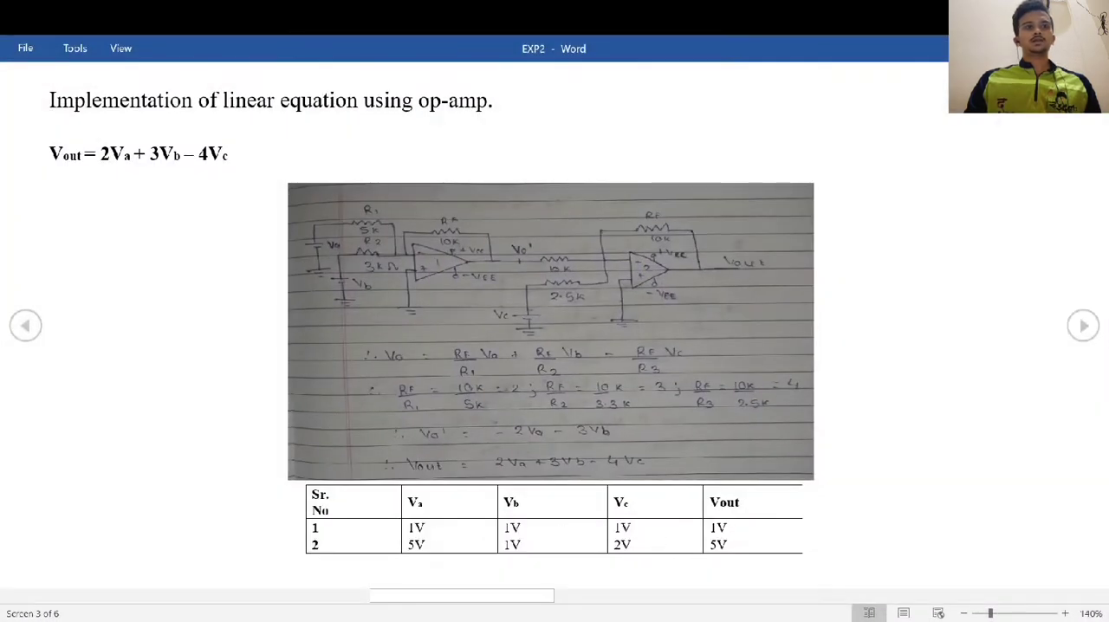
key(alt+Tab)
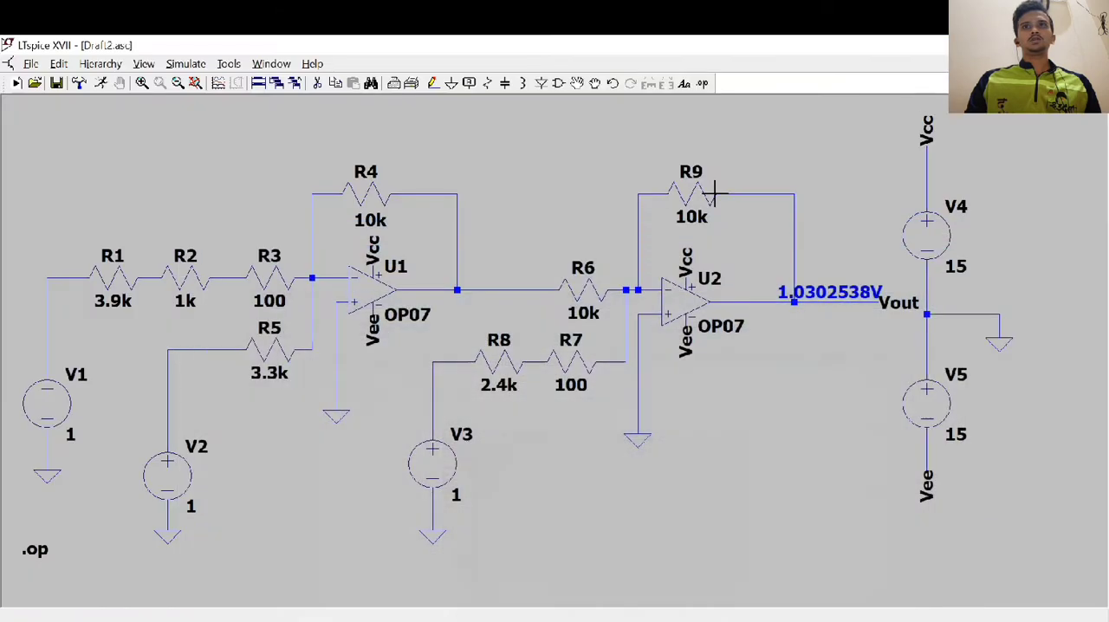
right_click(46, 410)
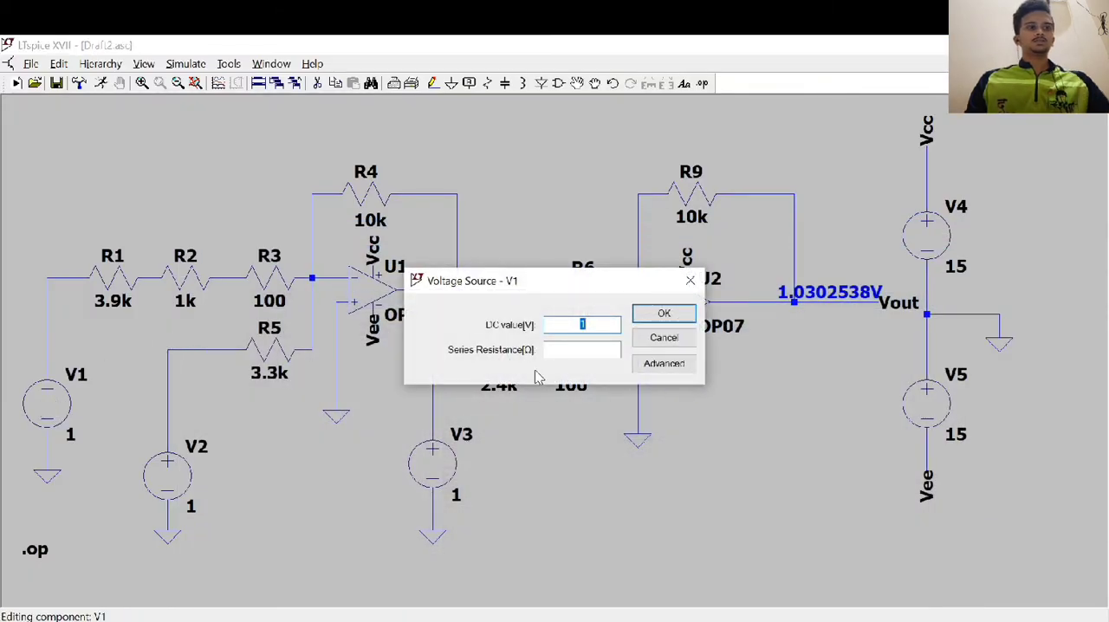
click(656, 313)
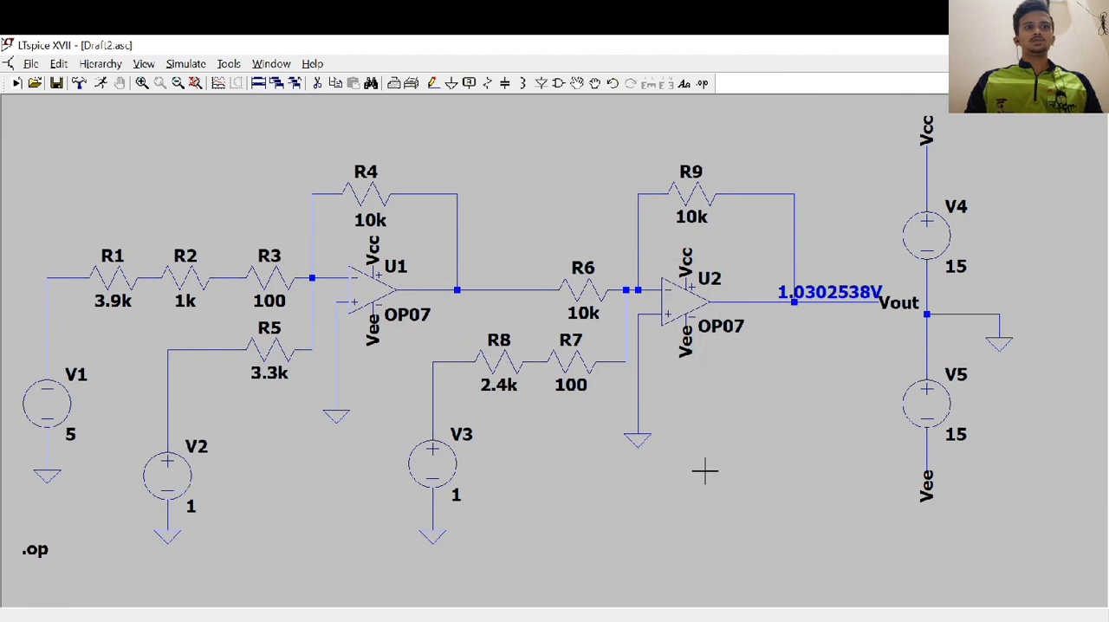
right_click(429, 468)
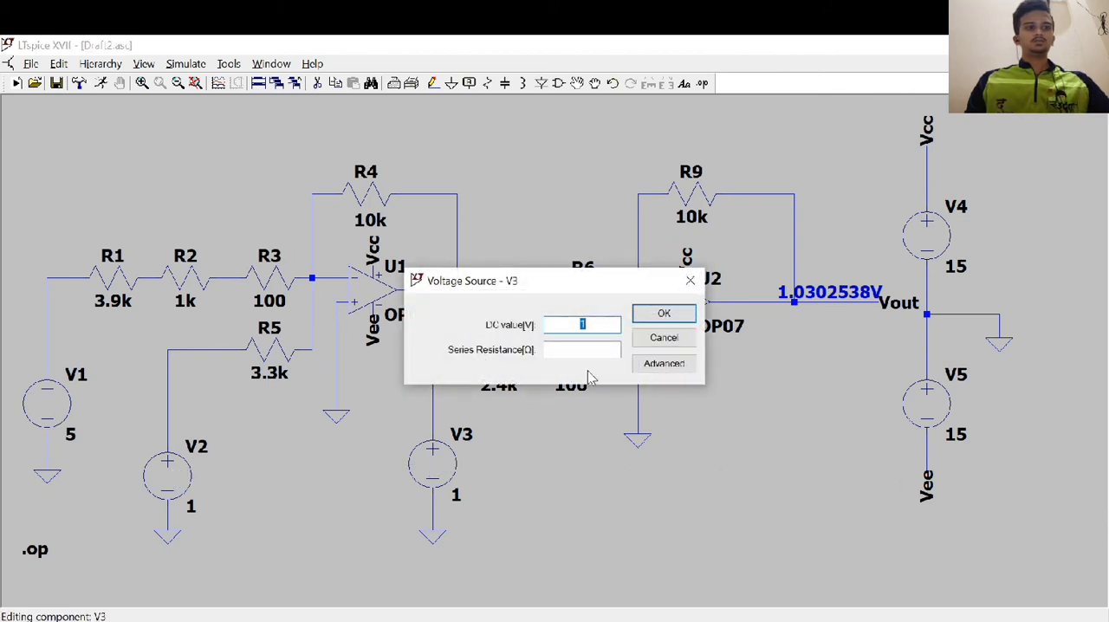
click(663, 313)
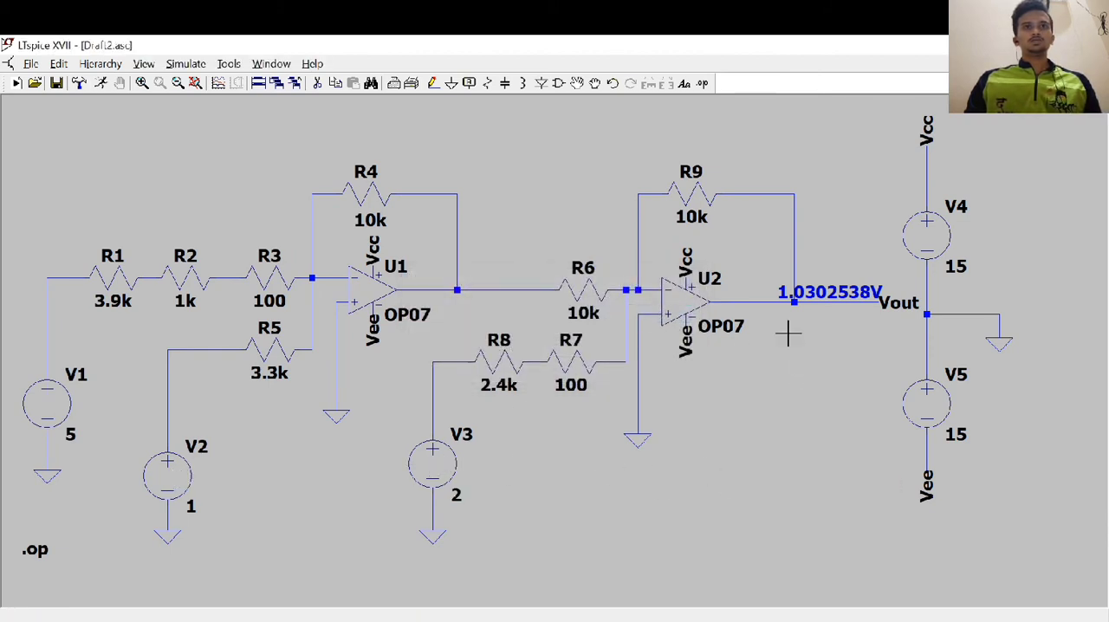
Rerun the operating point simulation with the changed inputs and check V(vout) in the results
click(185, 63)
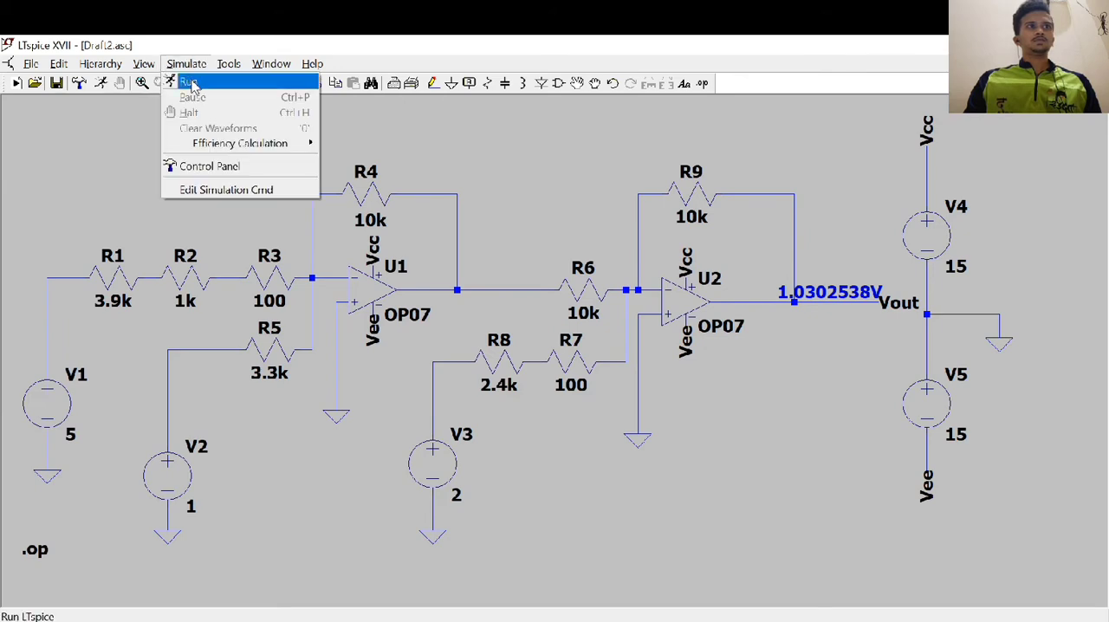
click(192, 77)
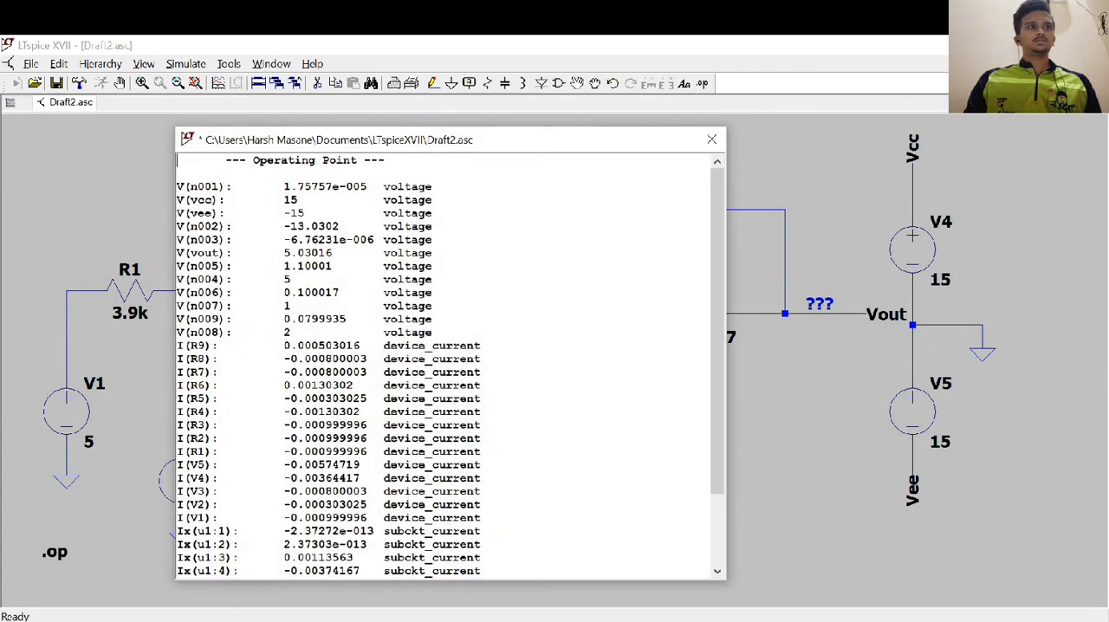
drag(176, 252, 303, 253)
click(711, 140)
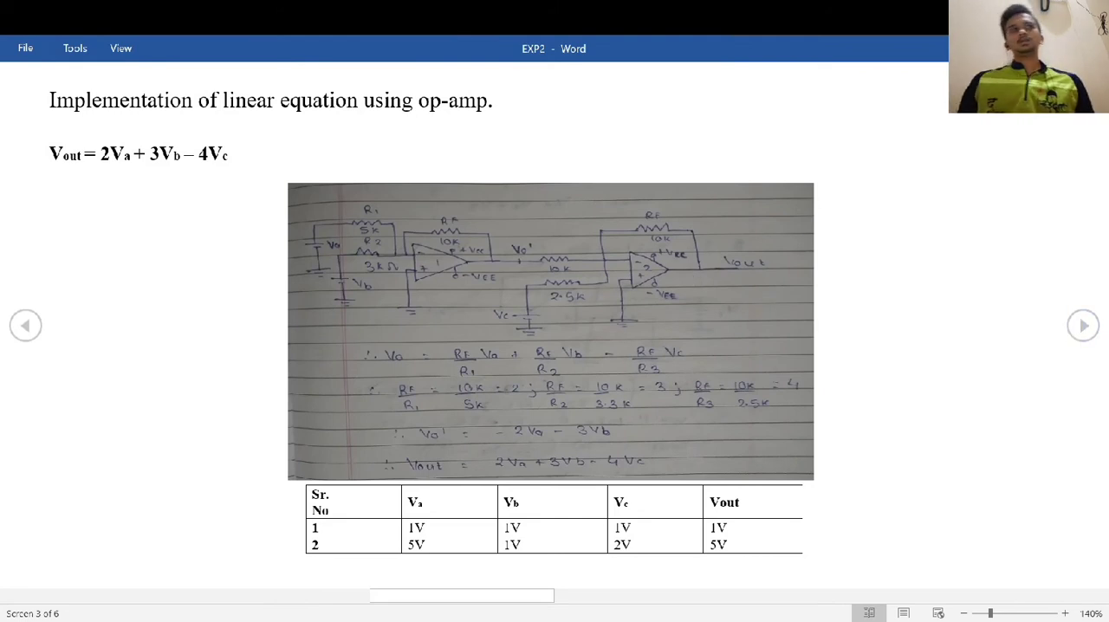
Show the non-inverting adder page of the EXP2 Word document and open the schematic Non-inverting Adder.asc in LTspice
click(1078, 323)
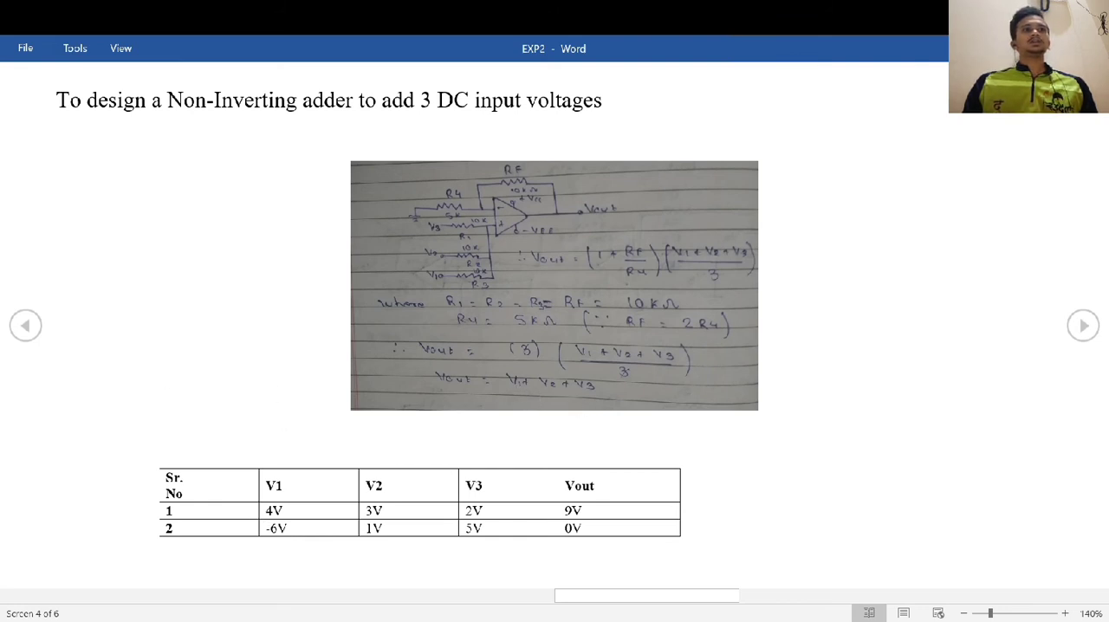
click(1015, 48)
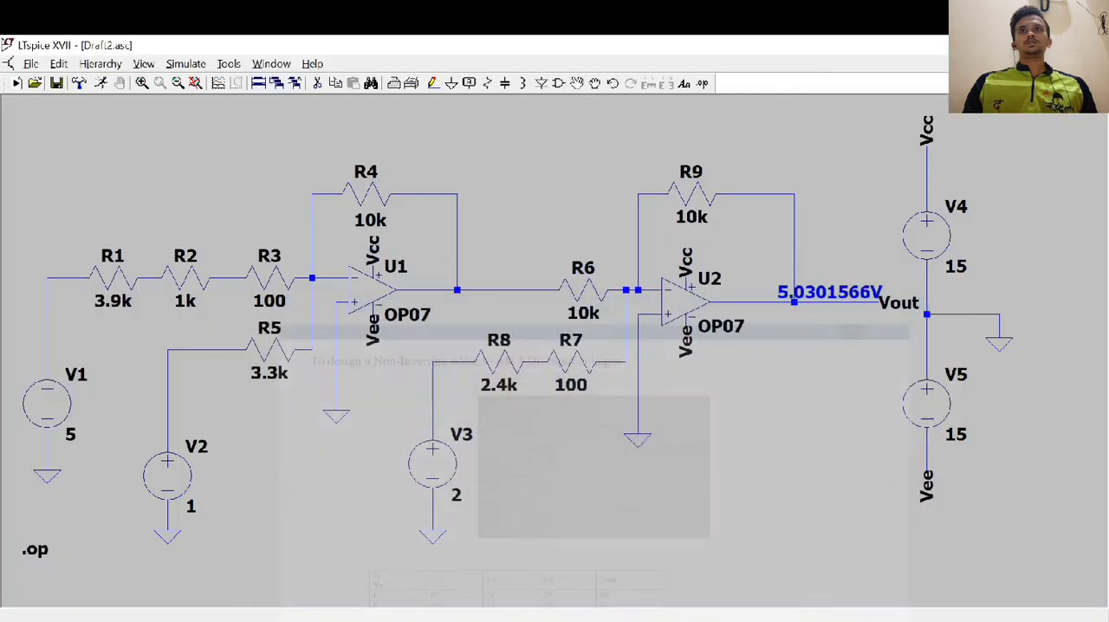
click(30, 63)
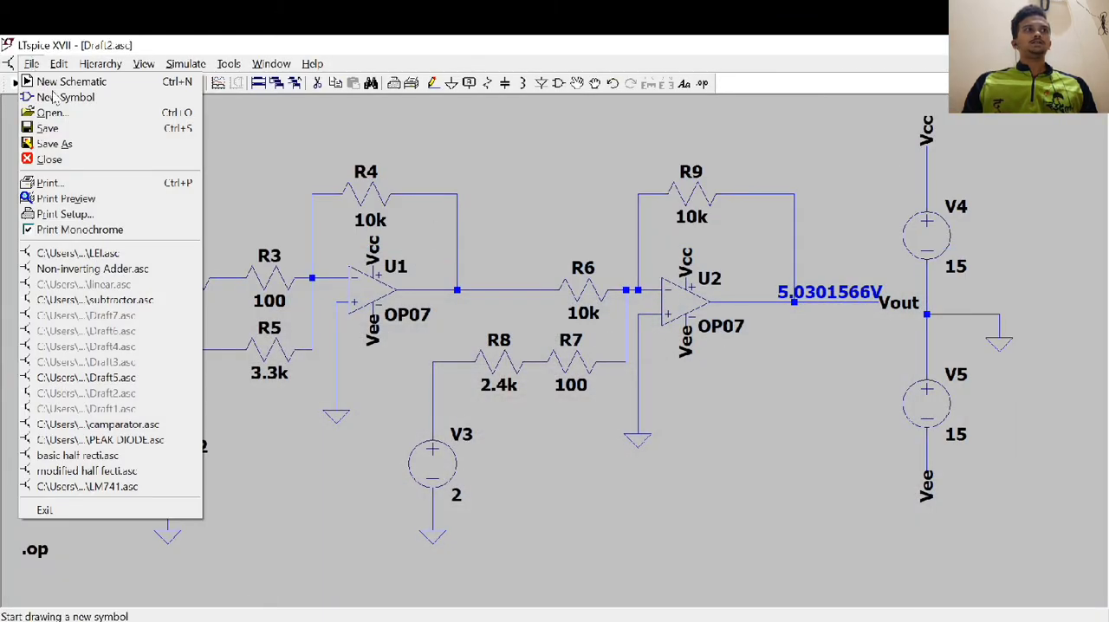
click(63, 121)
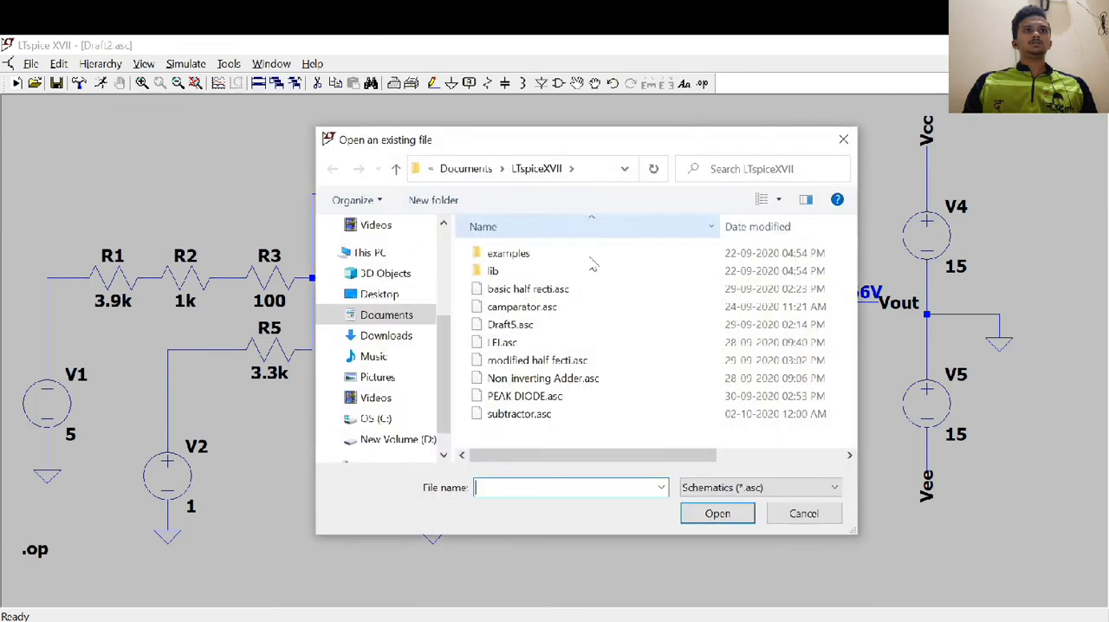
click(528, 378)
click(717, 514)
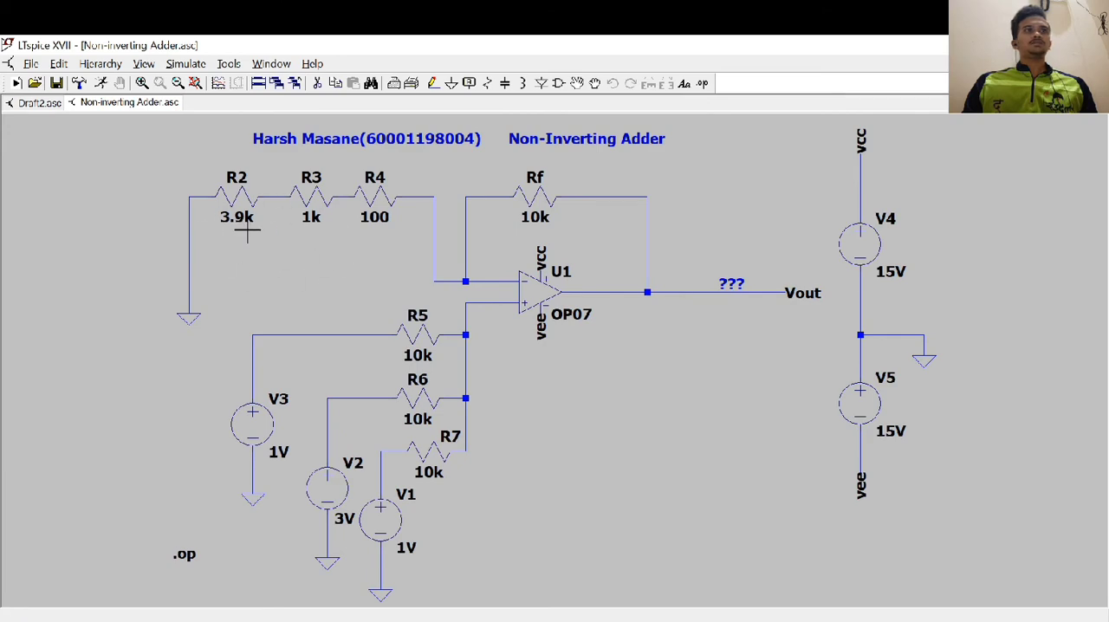
Consult the adder's circuit and test table in Word and set the DC value of V3 to 4 and V1 to 2
click(581, 621)
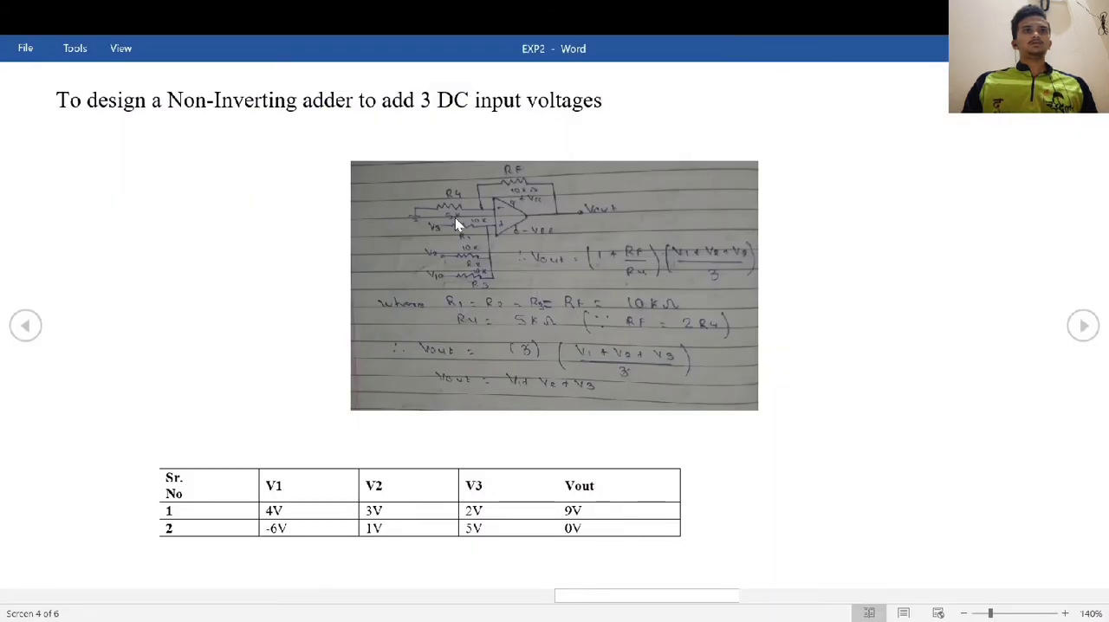
key(alt+Tab)
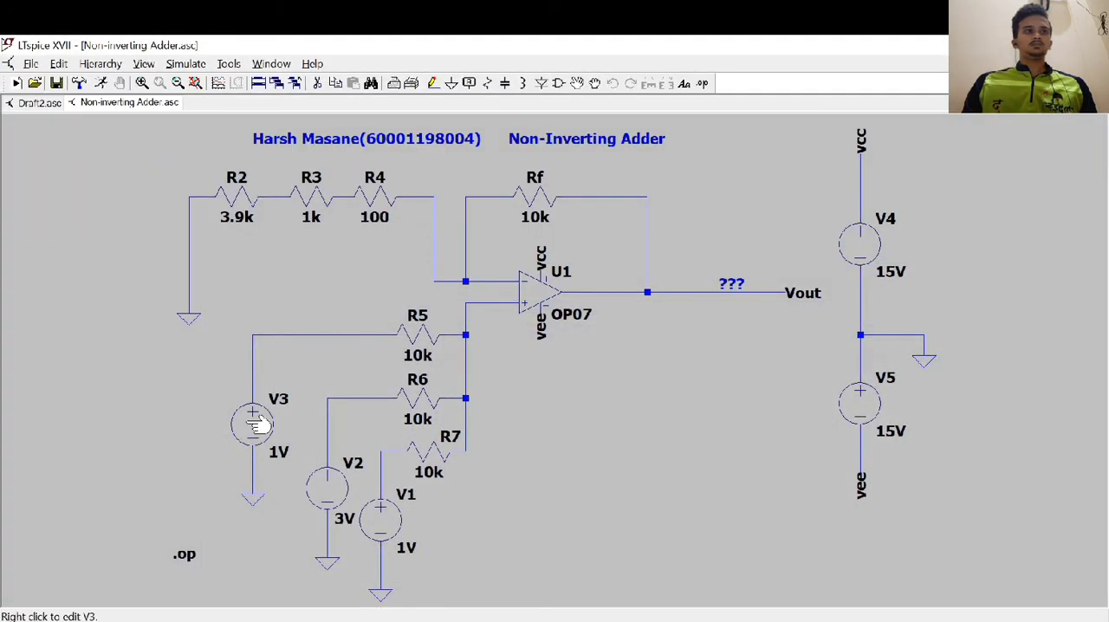
right_click(252, 421)
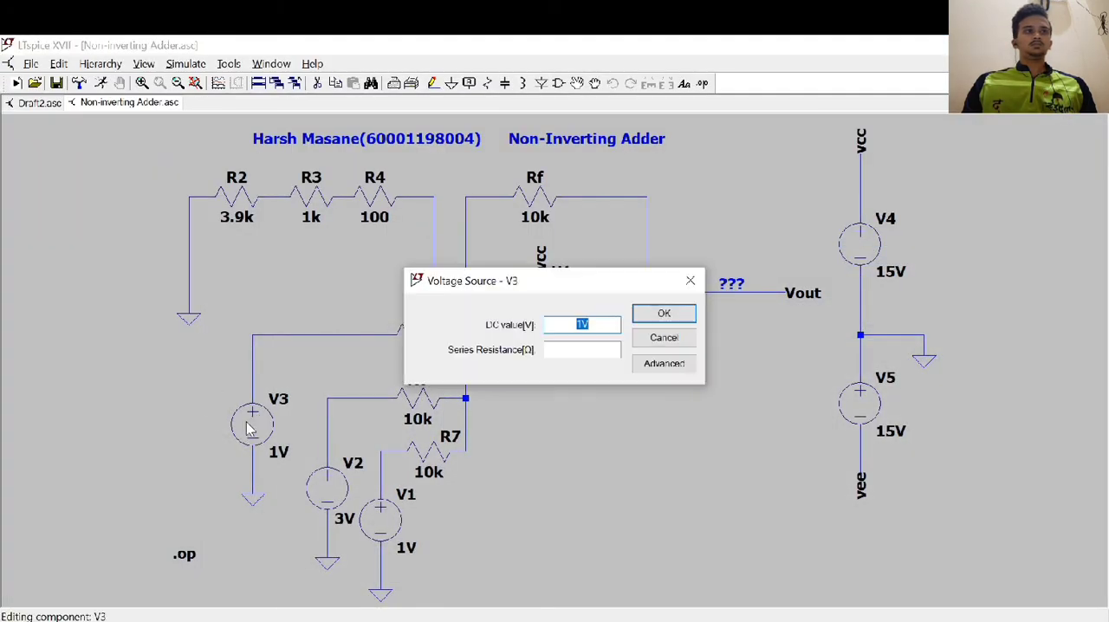
text(4)
click(664, 313)
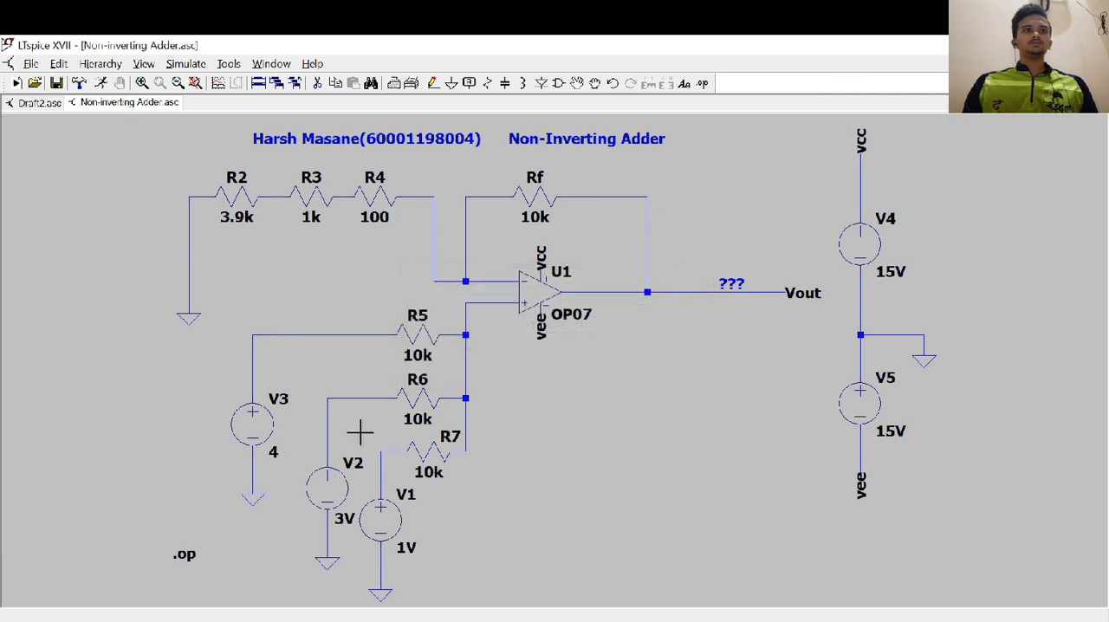
right_click(384, 524)
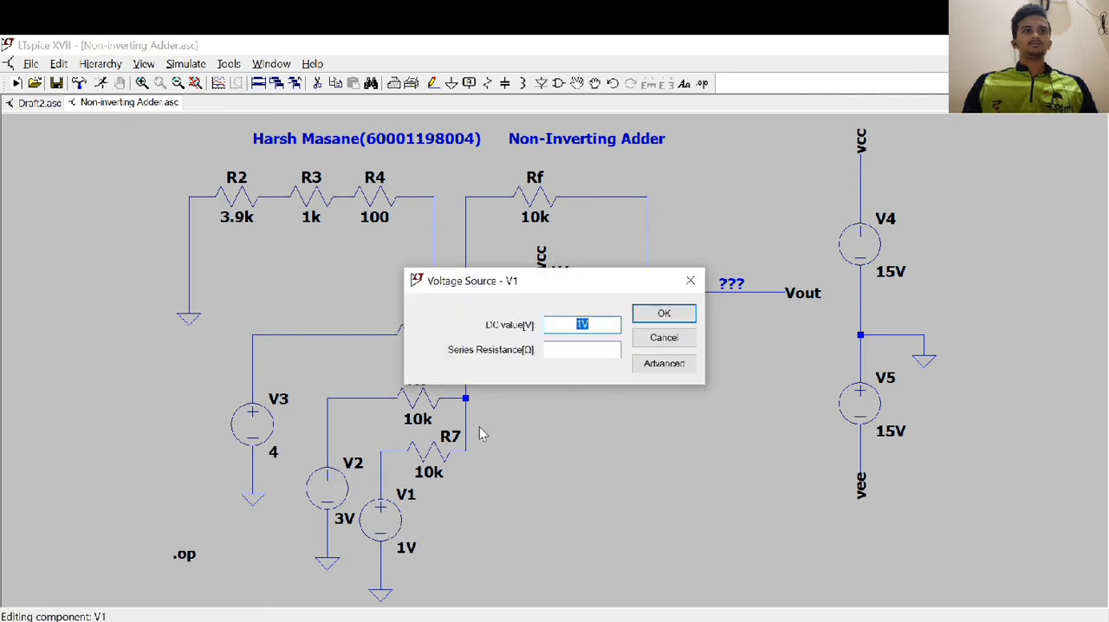
text(2)
click(664, 312)
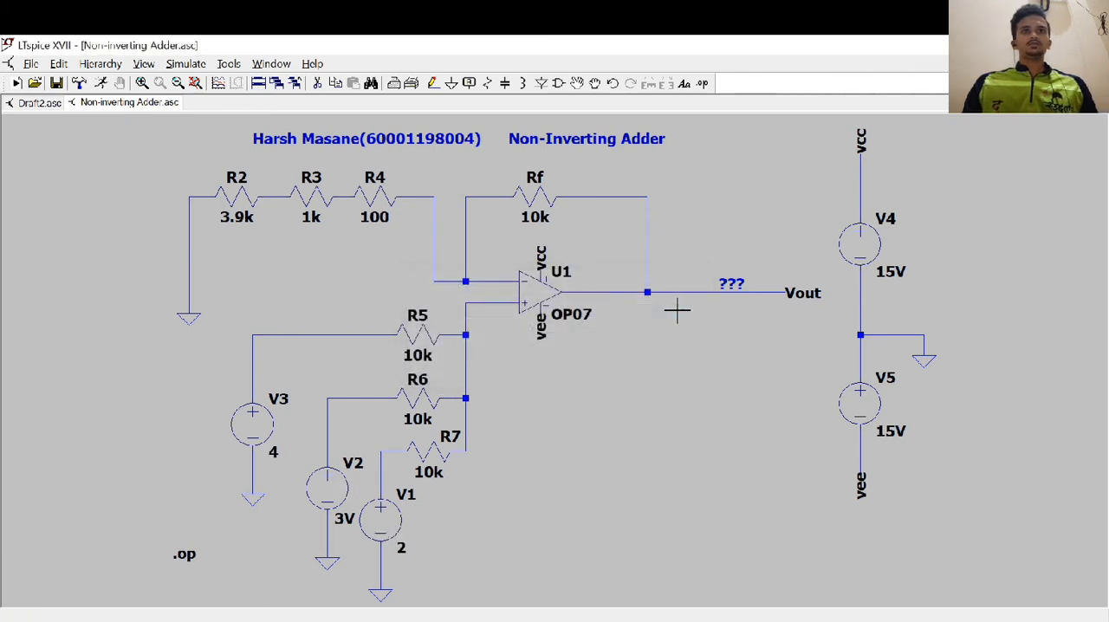
Simulate the operating point of the non-inverting adder and review the resulting node voltages
click(177, 66)
click(192, 84)
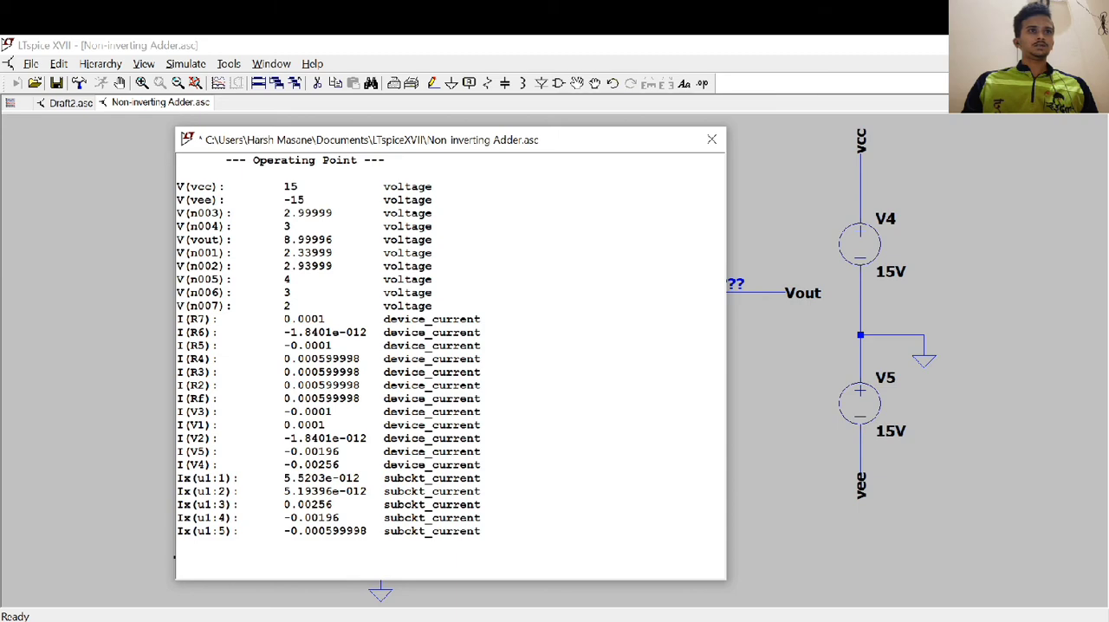
click(710, 141)
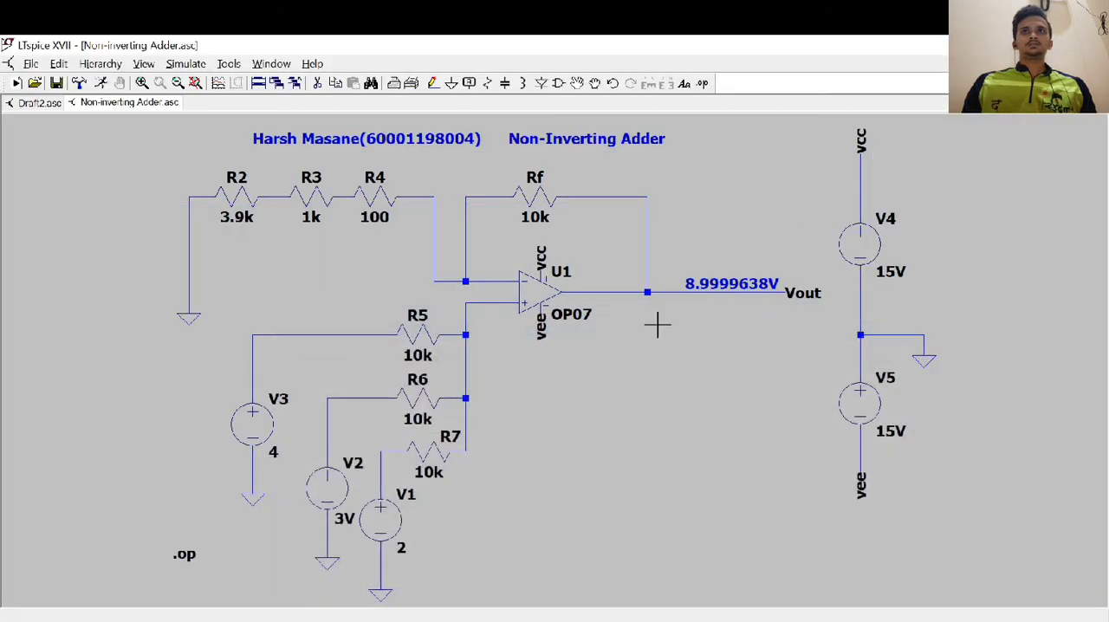
Set the DC values of V3 to -6, V2 to 1 and V1 to 5 and check them against the adder's test table in Word
right_click(262, 440)
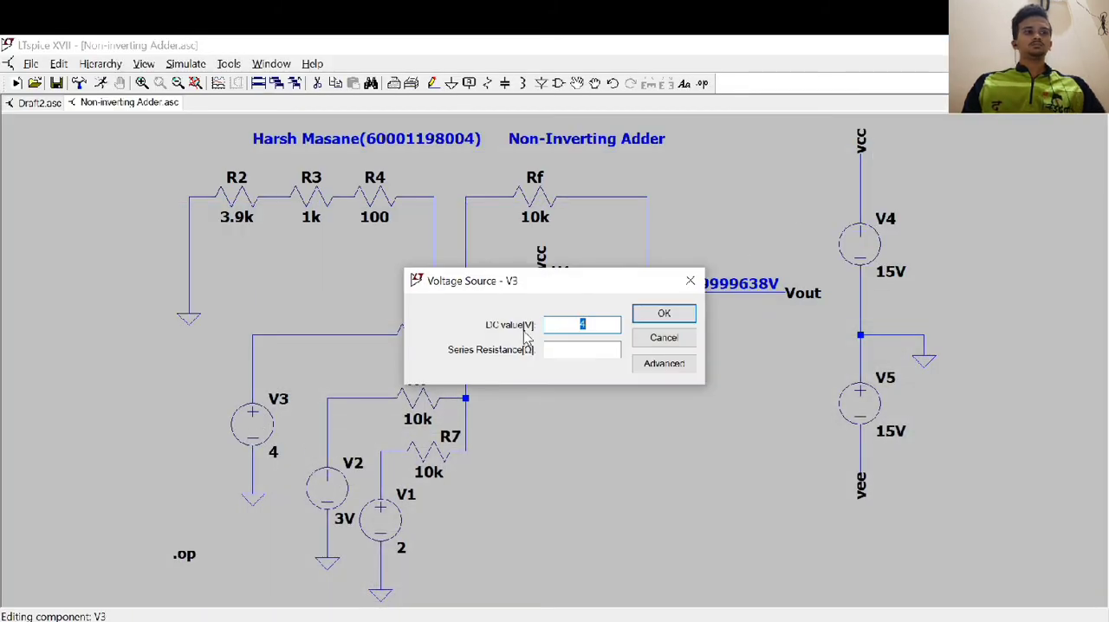
text(-6)
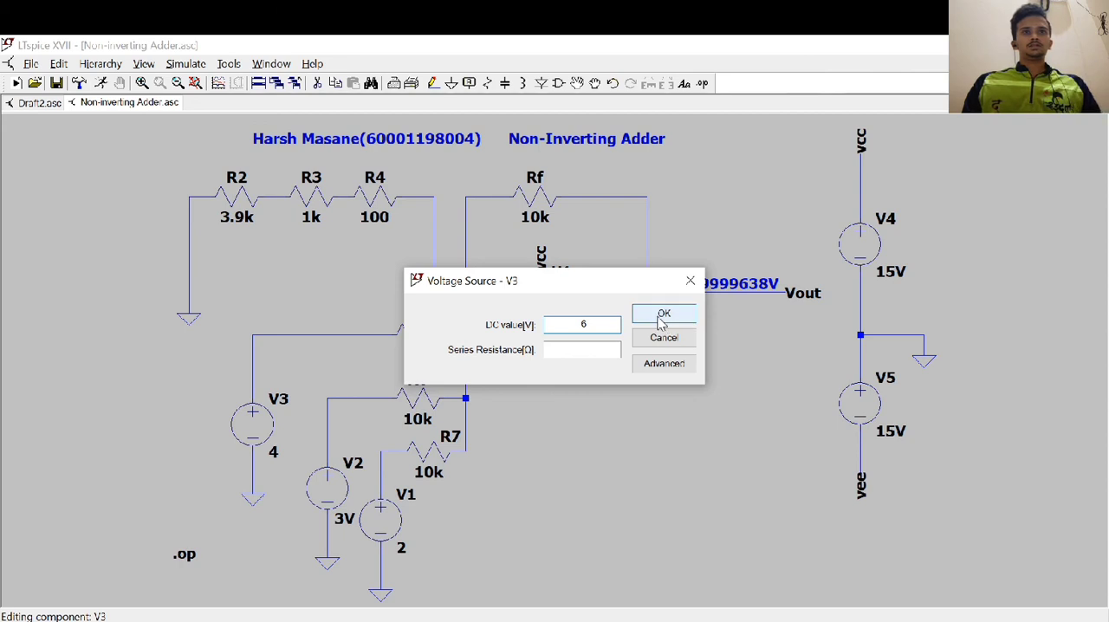
click(660, 314)
right_click(338, 489)
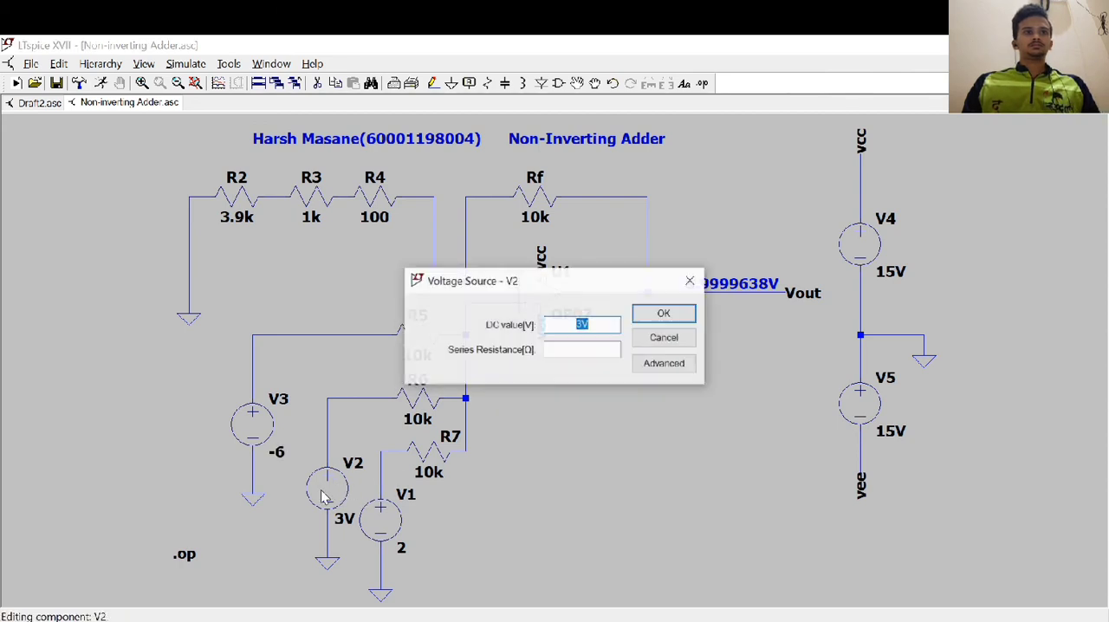
text(1)
click(668, 318)
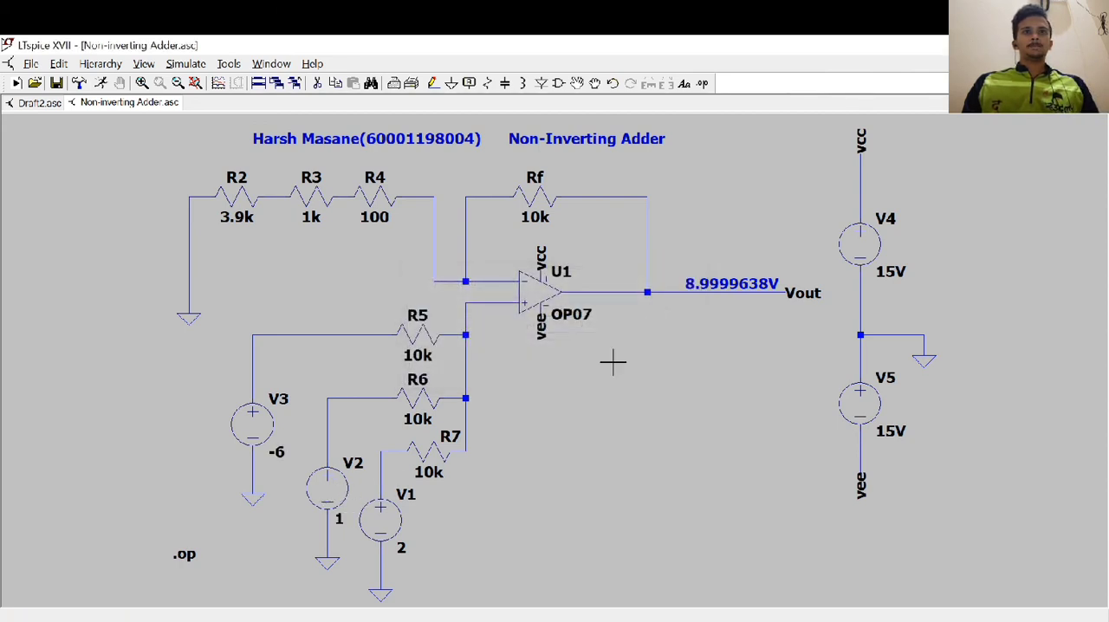
right_click(390, 522)
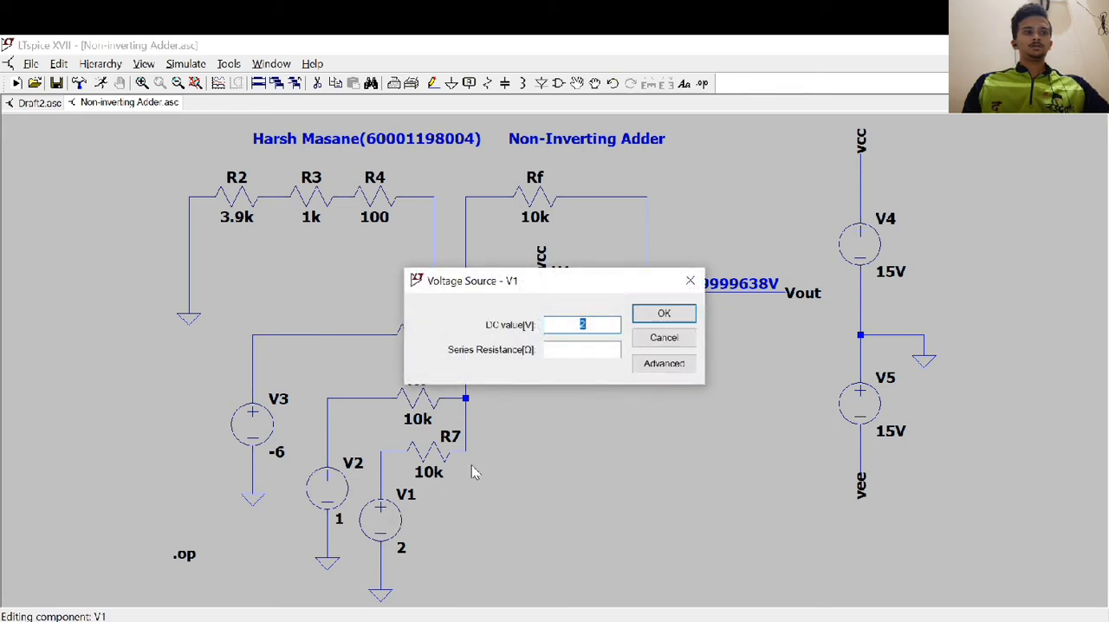
text(5)
click(663, 313)
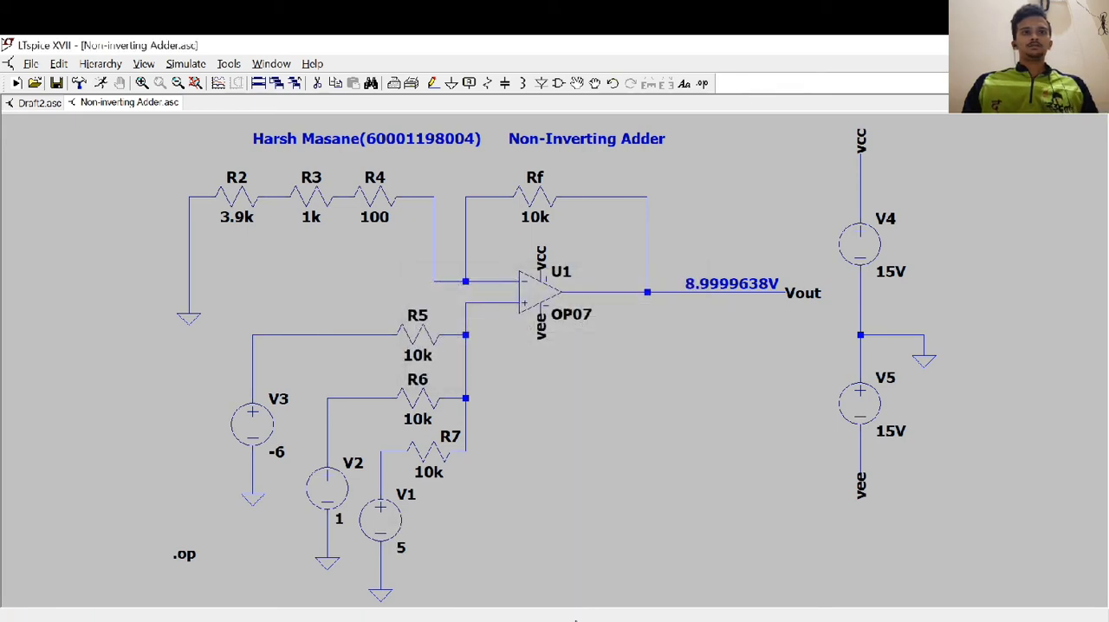
click(575, 621)
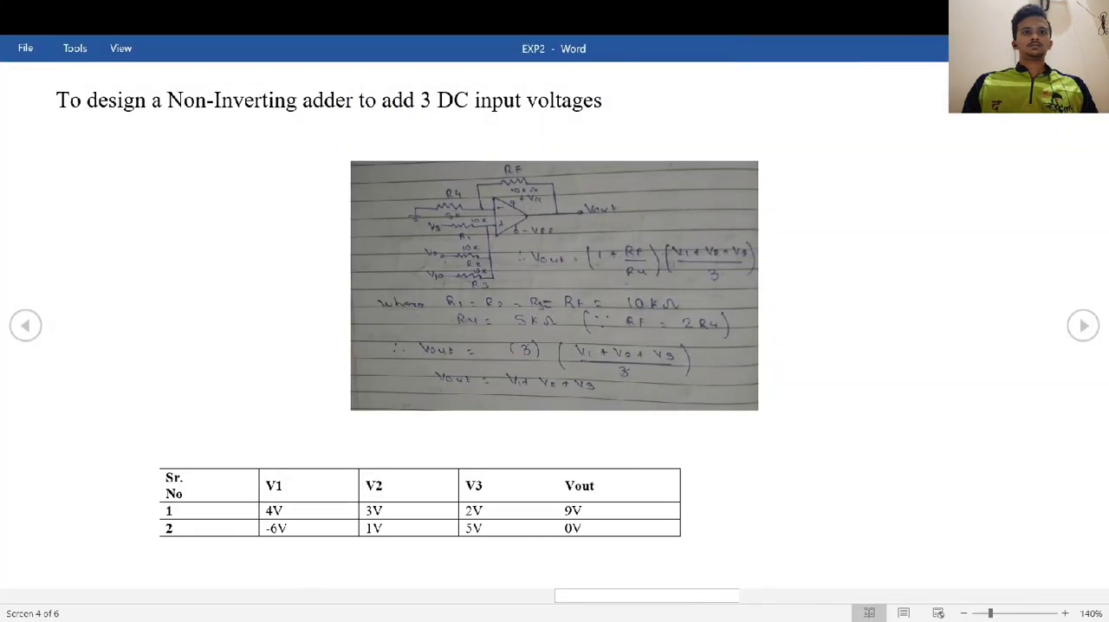
click(563, 621)
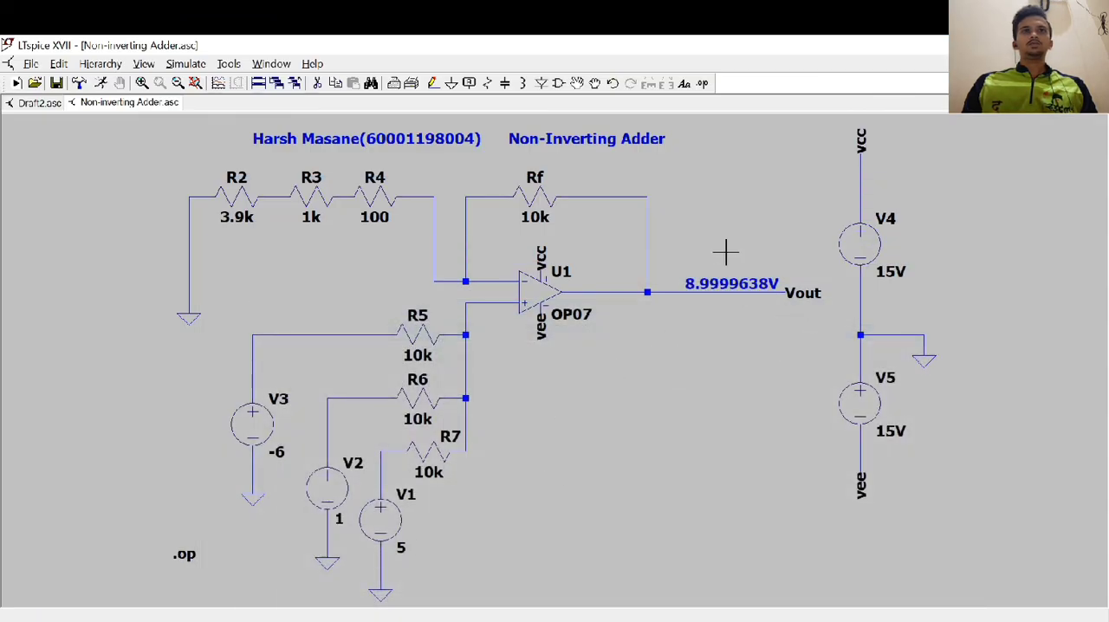
Run the operating point simulation for the second test row, highlight the V(vout) value and close the results
click(184, 65)
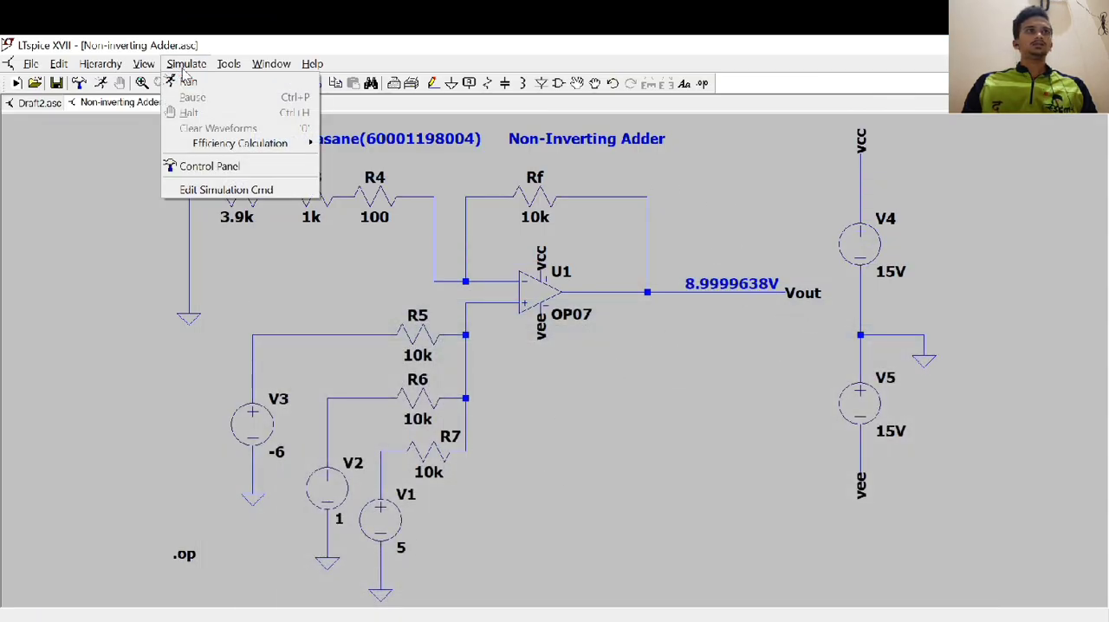
click(187, 81)
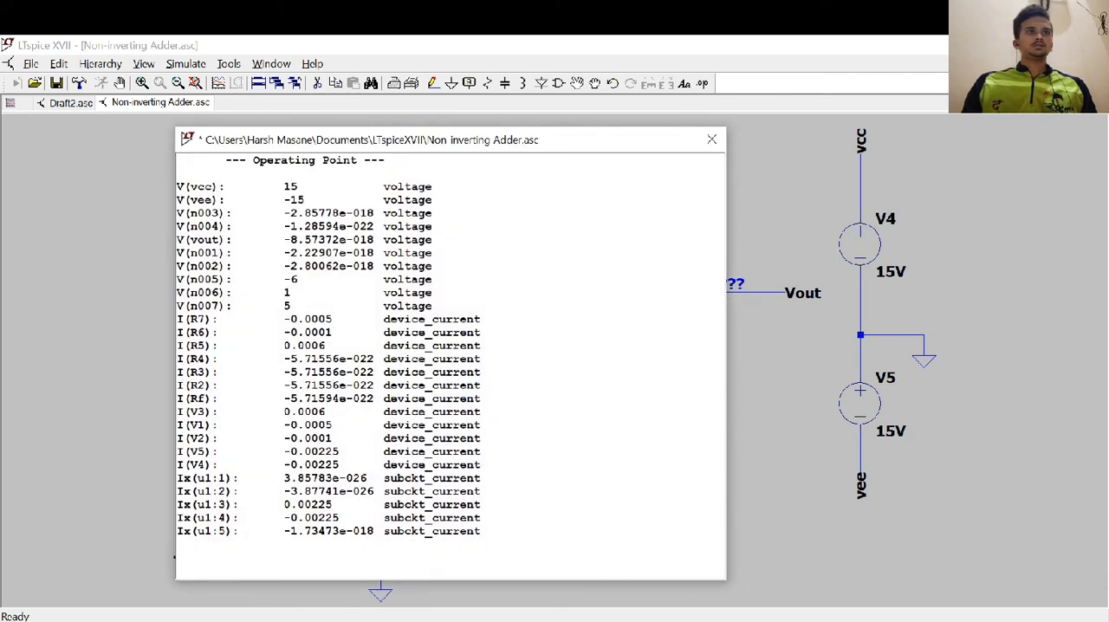
drag(283, 240, 310, 240)
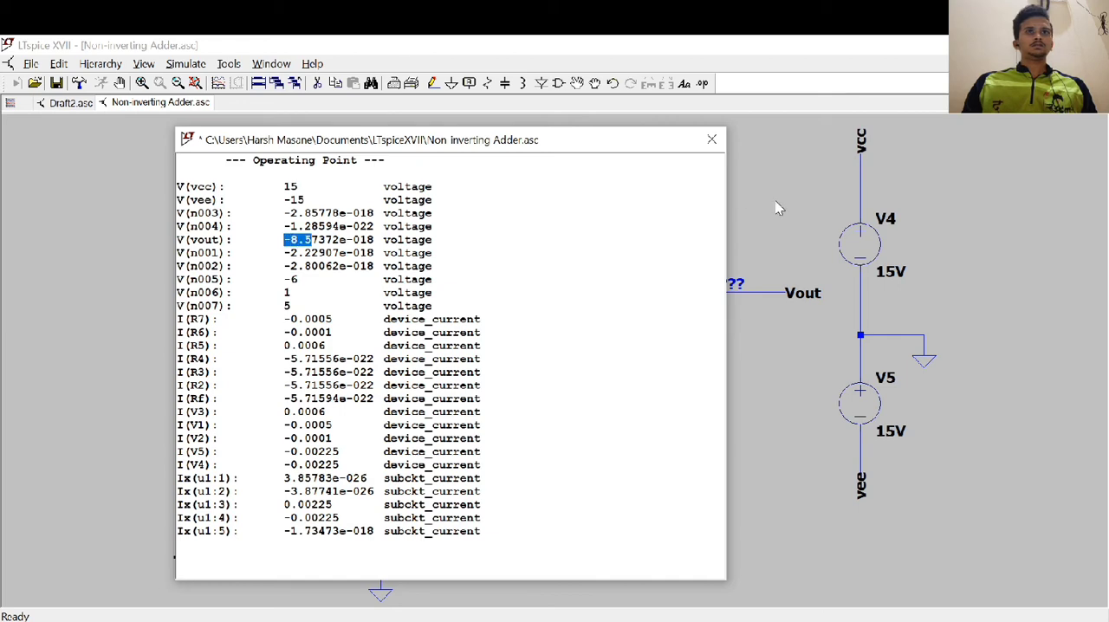
click(711, 139)
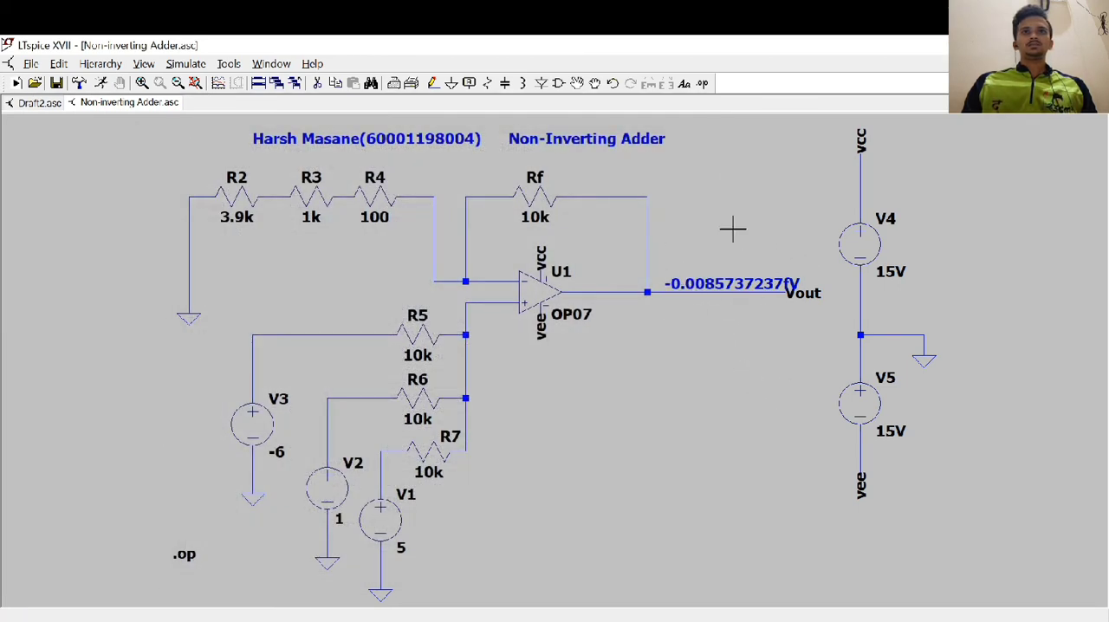
Set the DC value of V3 to 2 and V1 to 3 in the non-inverting adder
mouse_move(699, 329)
mouse_down()
mouse_move(658, 330)
mouse_move(689, 349)
mouse_up()
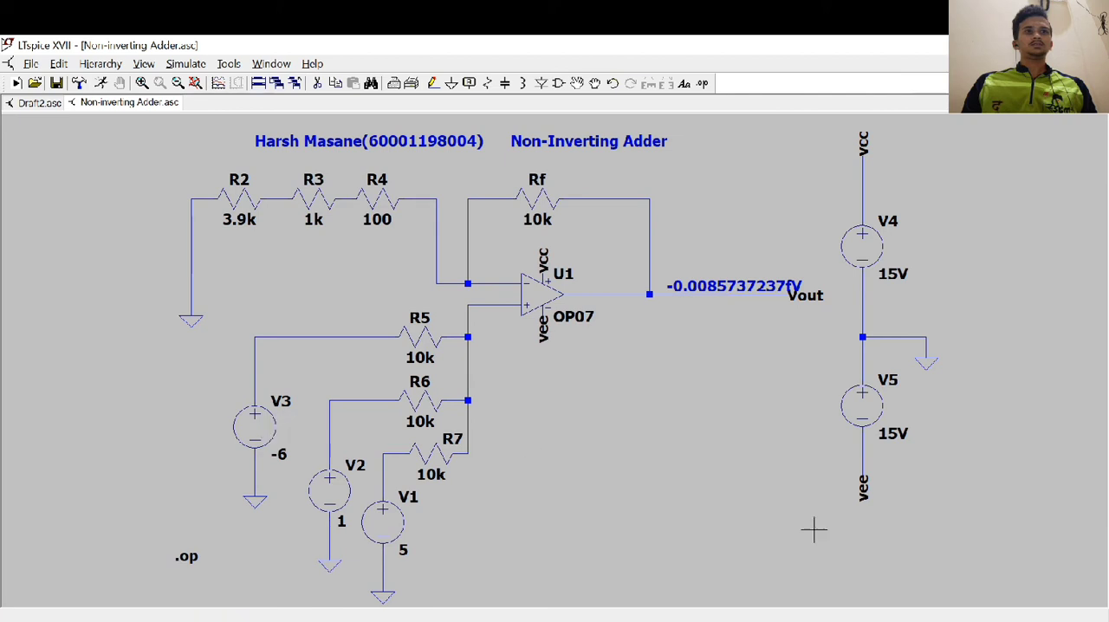
right_click(268, 421)
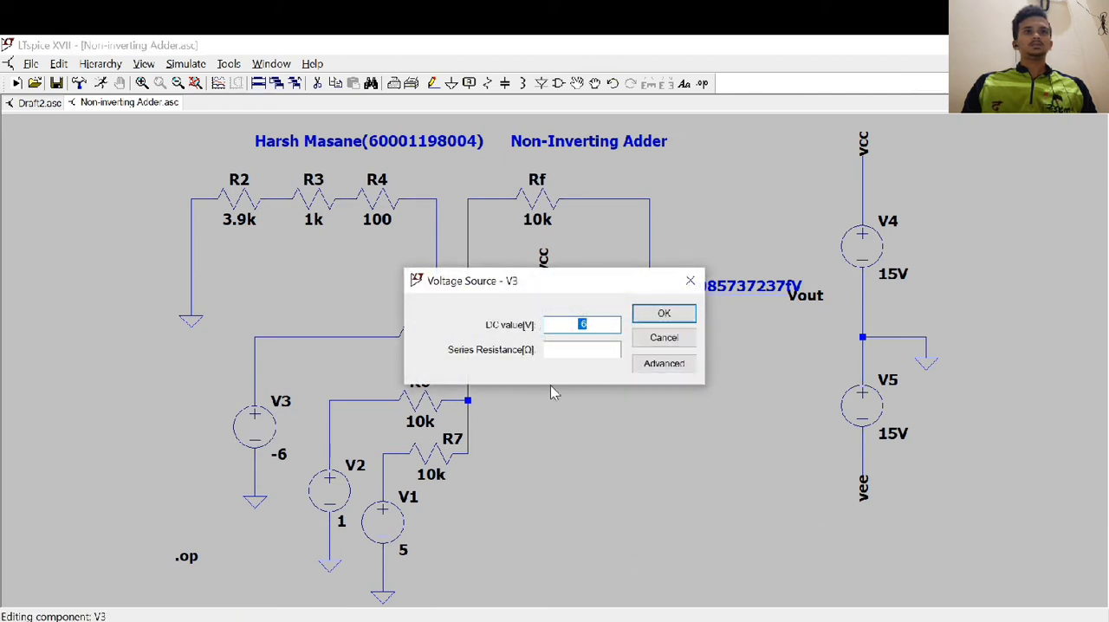
text(2)
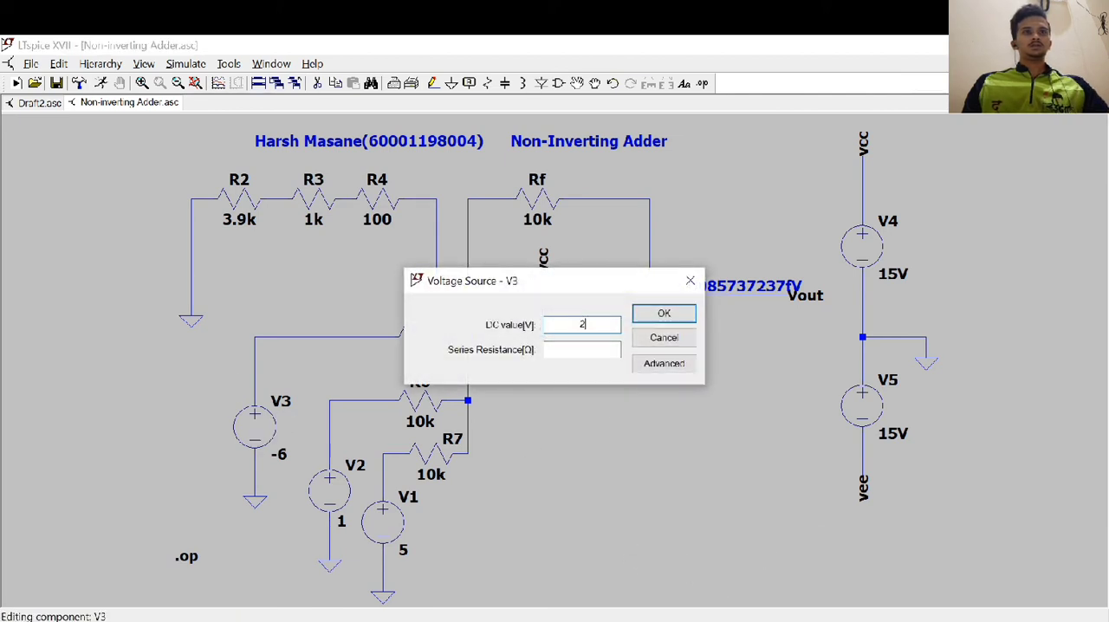
click(664, 313)
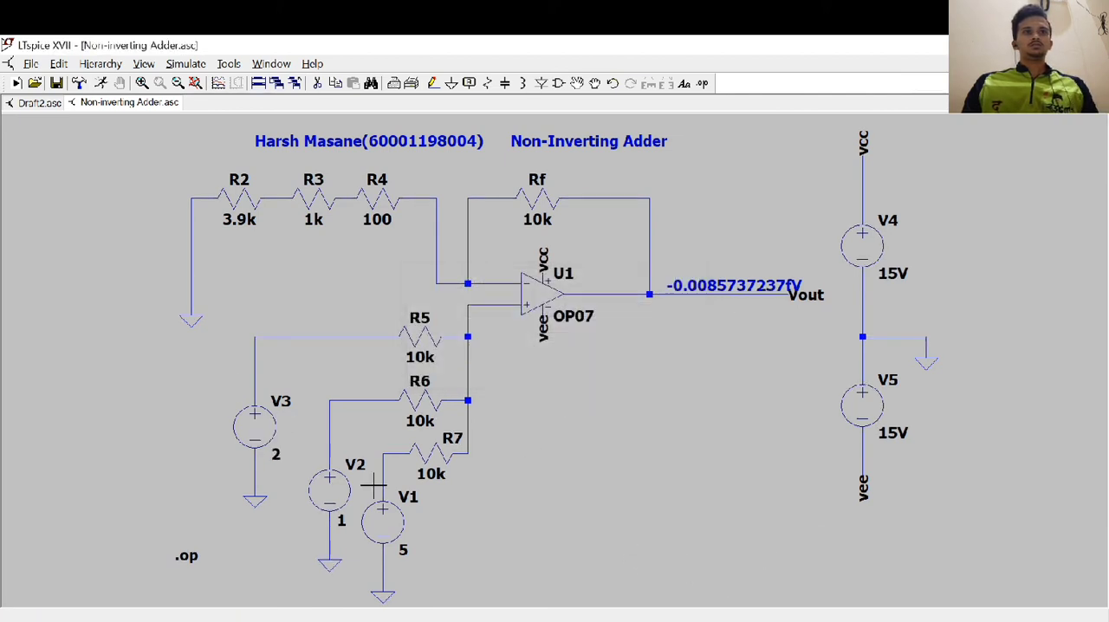
right_click(390, 525)
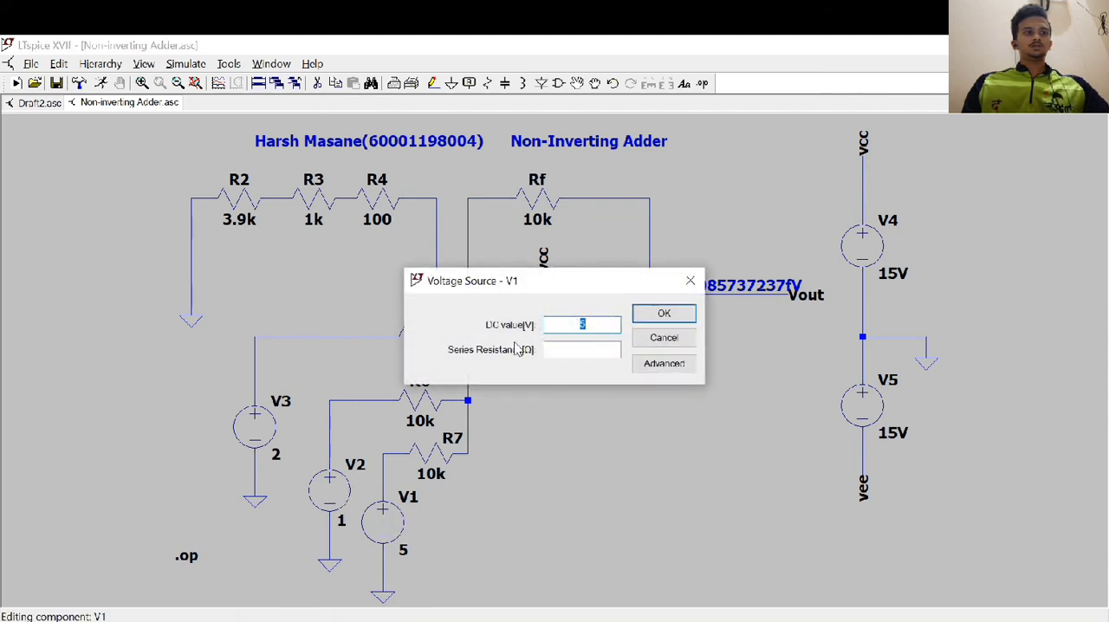
text(2)
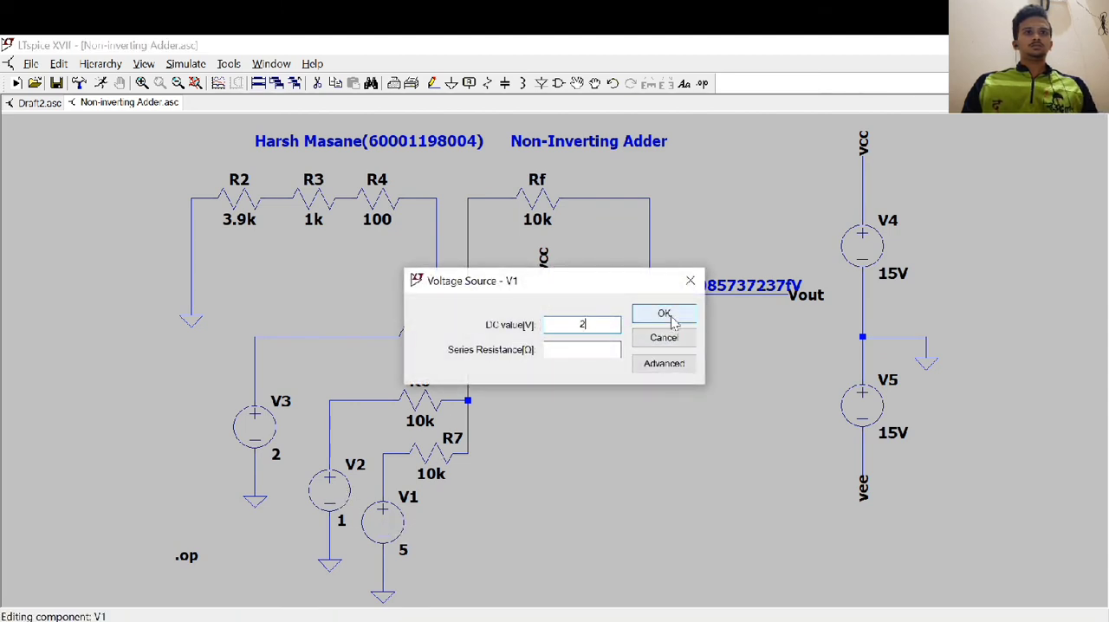
key(BackSpace)
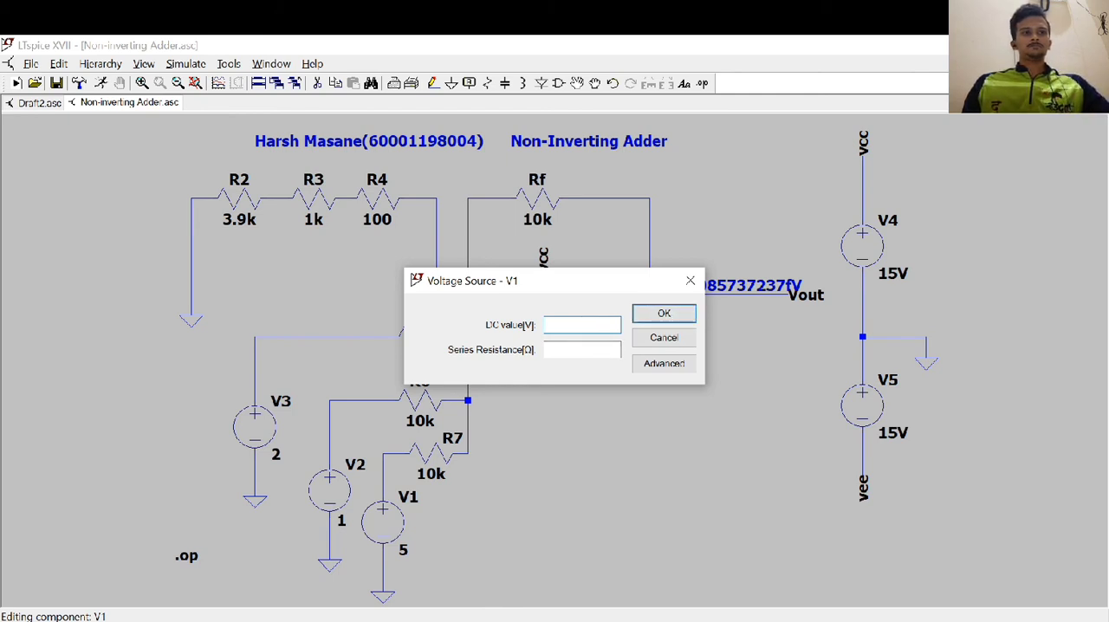
text(3)
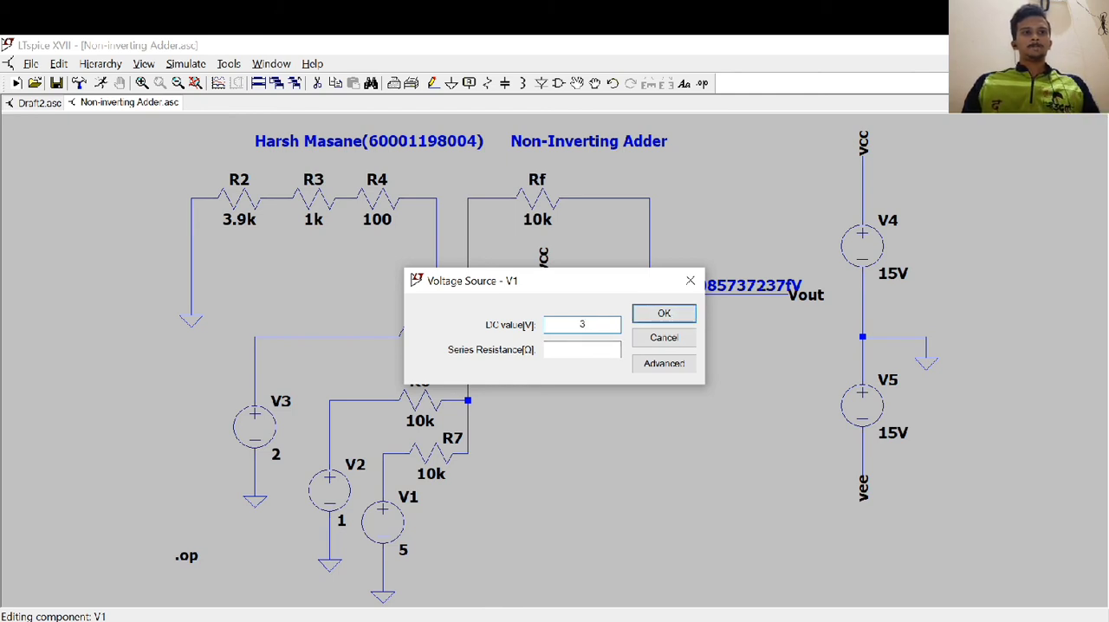
click(663, 313)
Rerun the adder's operating point simulation with the new inputs, review the node voltages and close the results
click(192, 64)
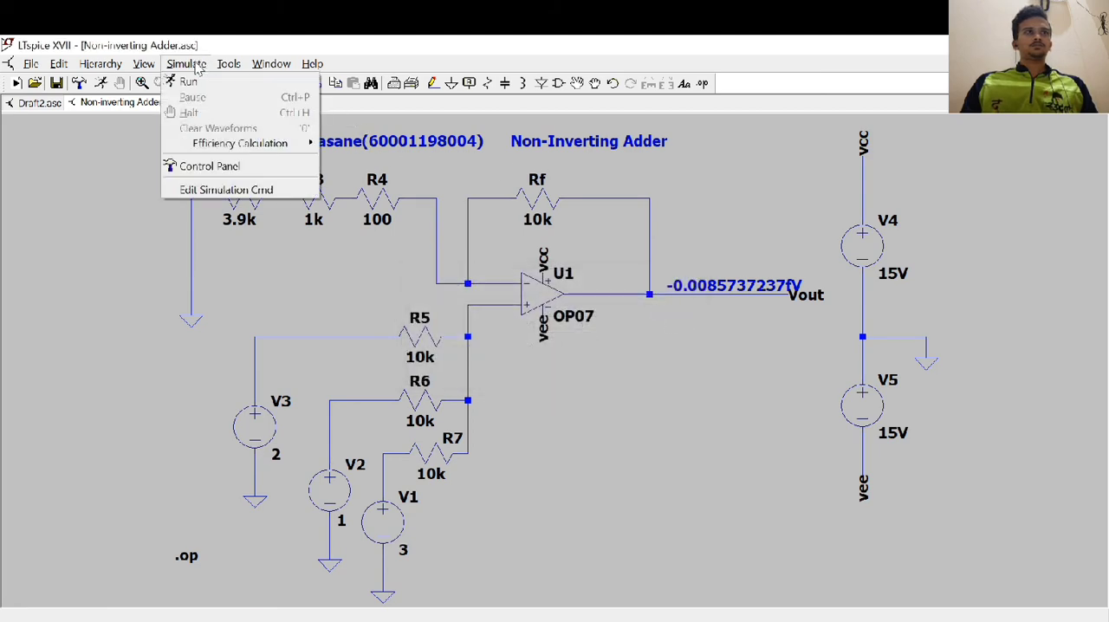
click(196, 80)
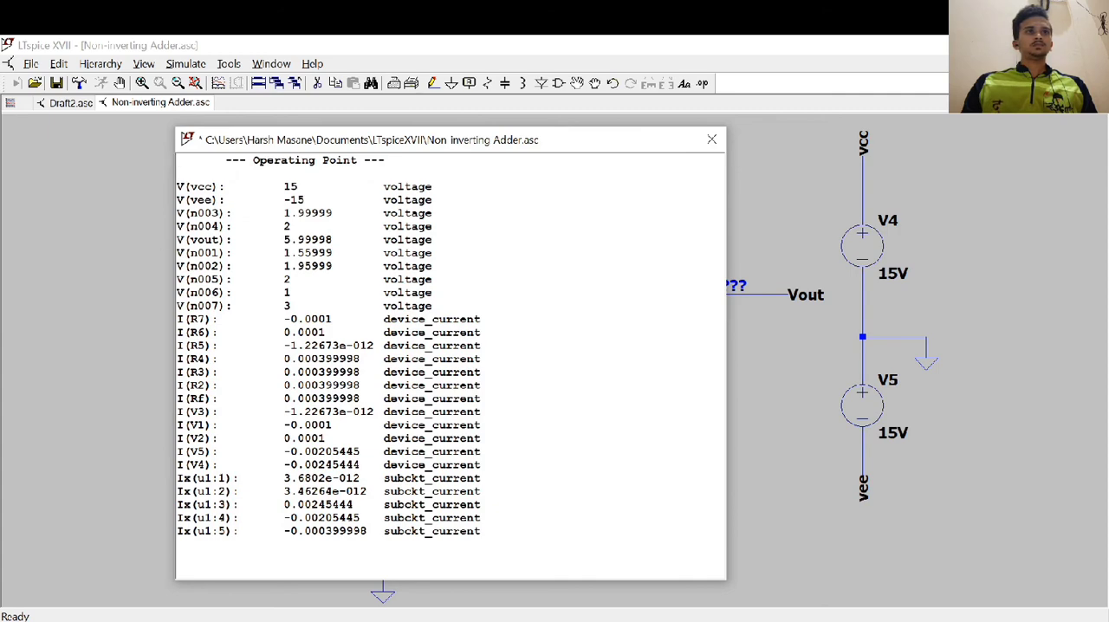
click(711, 140)
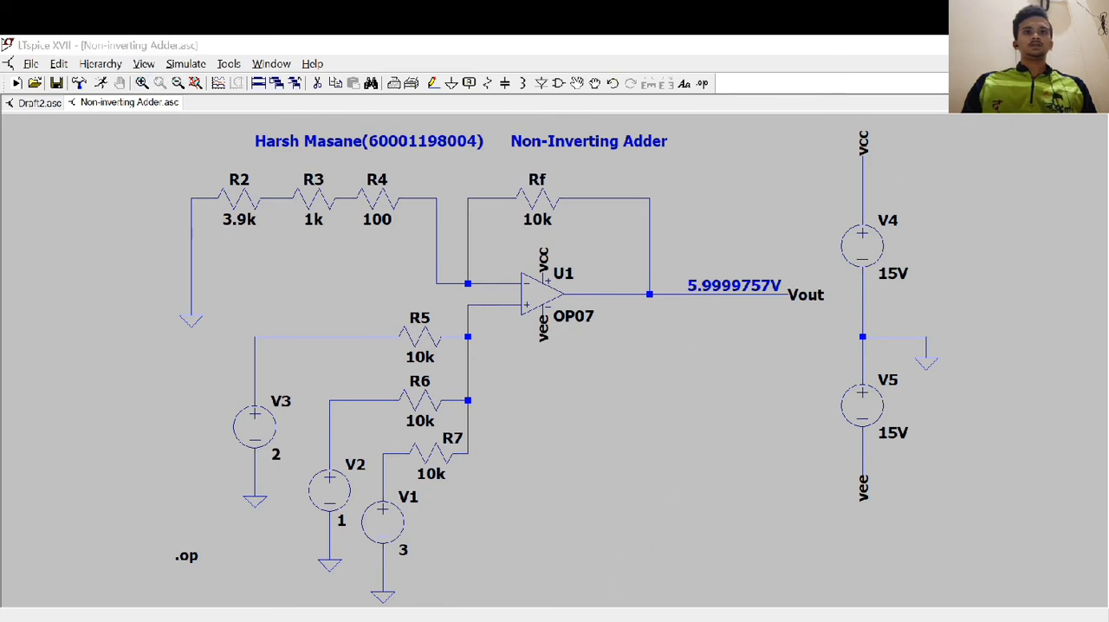
Show the subtractor circuit page of the EXP2 Word document and open the schematic subtractor.asc in LTspice
key(alt+Tab)
click(1087, 339)
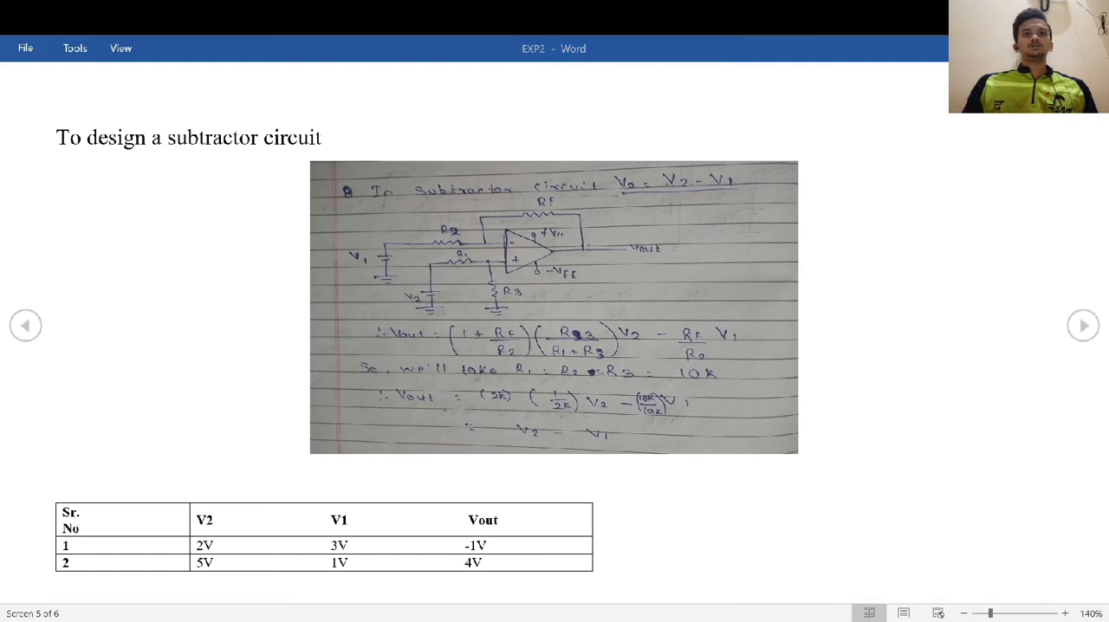
key(alt+Tab)
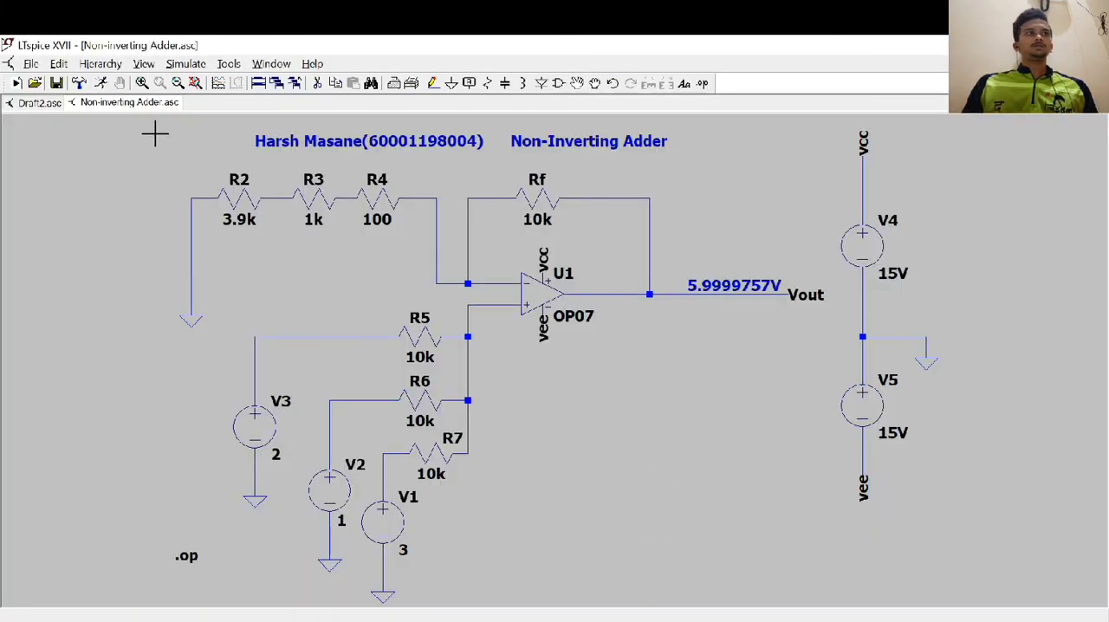
click(31, 64)
click(53, 119)
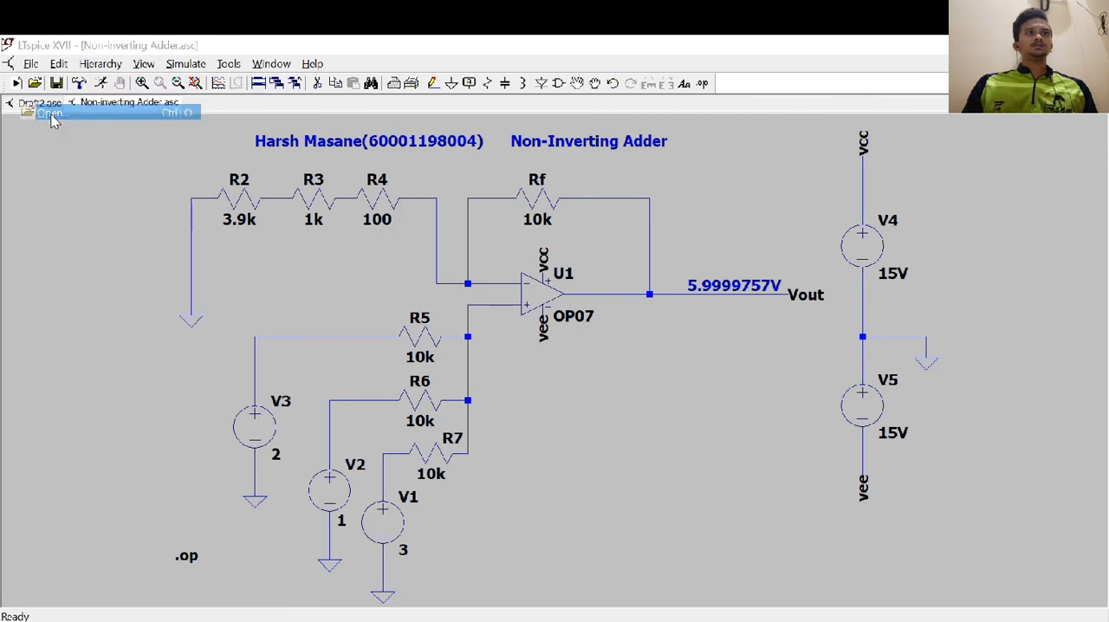
click(519, 414)
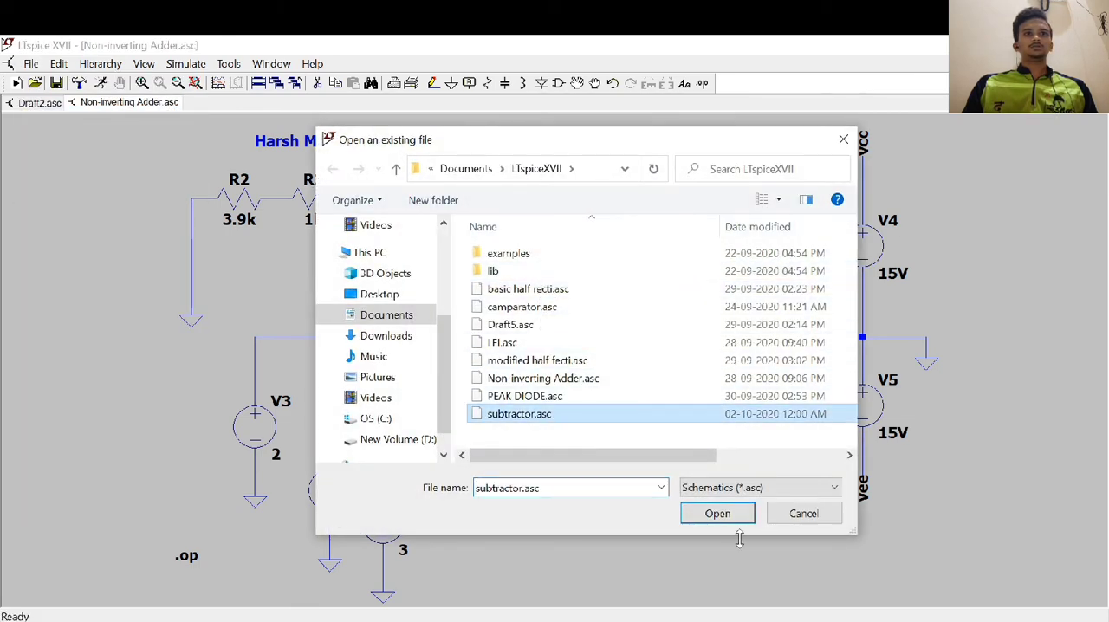
click(717, 513)
drag(633, 448, 571, 414)
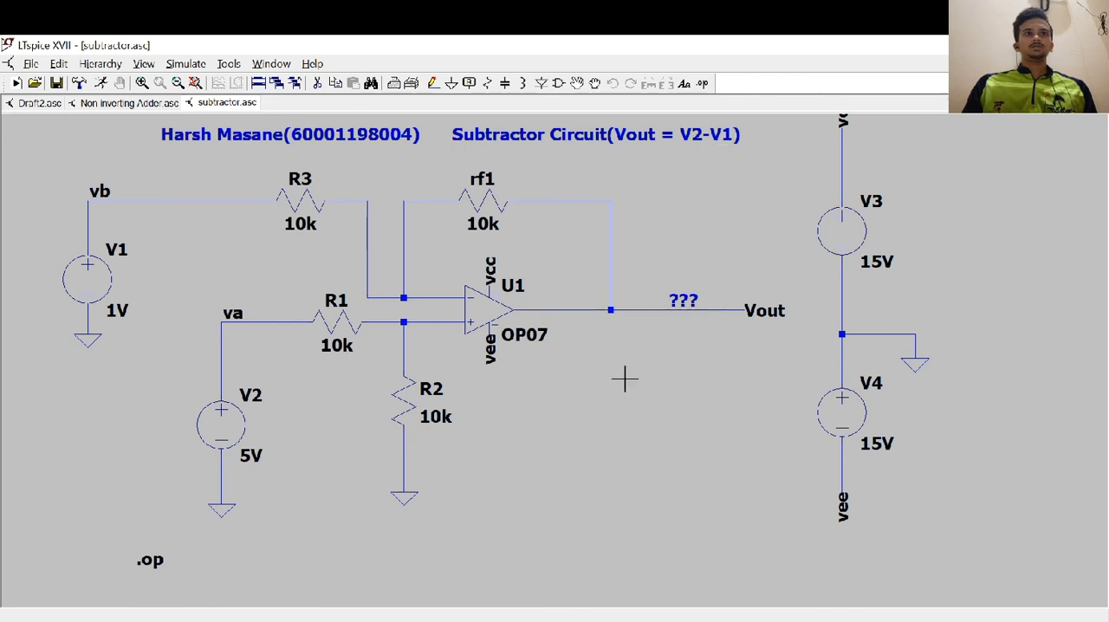
Check the subtractor table in the EXP2 document, then set the DC value of V1 to 3 and V2 to 2 in the schematic
click(287, 617)
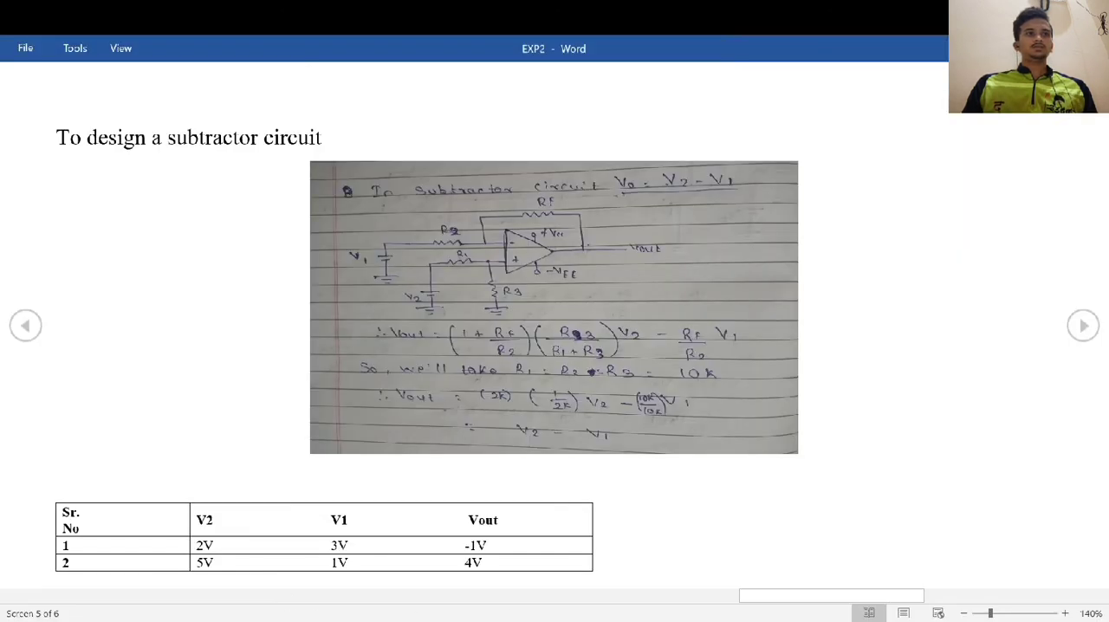
click(277, 618)
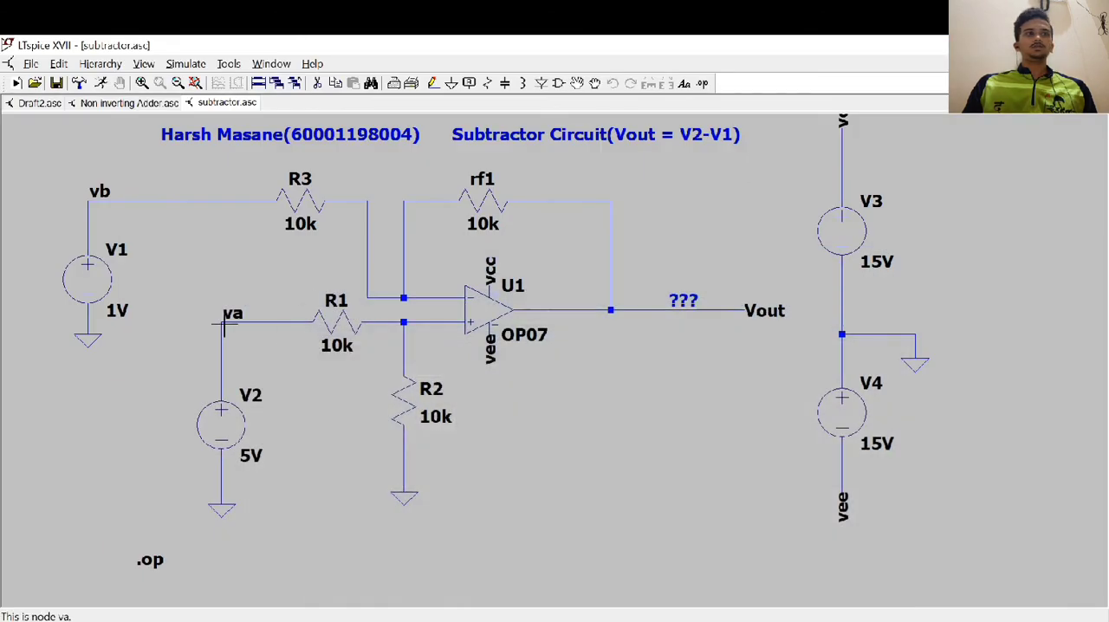
right_click(102, 278)
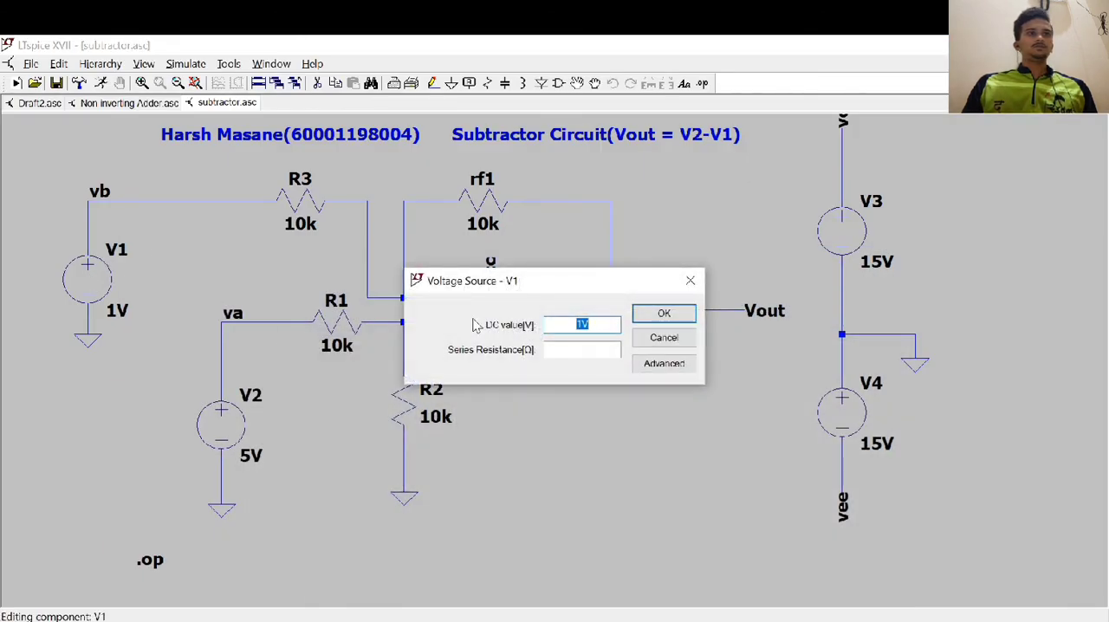
text(3)
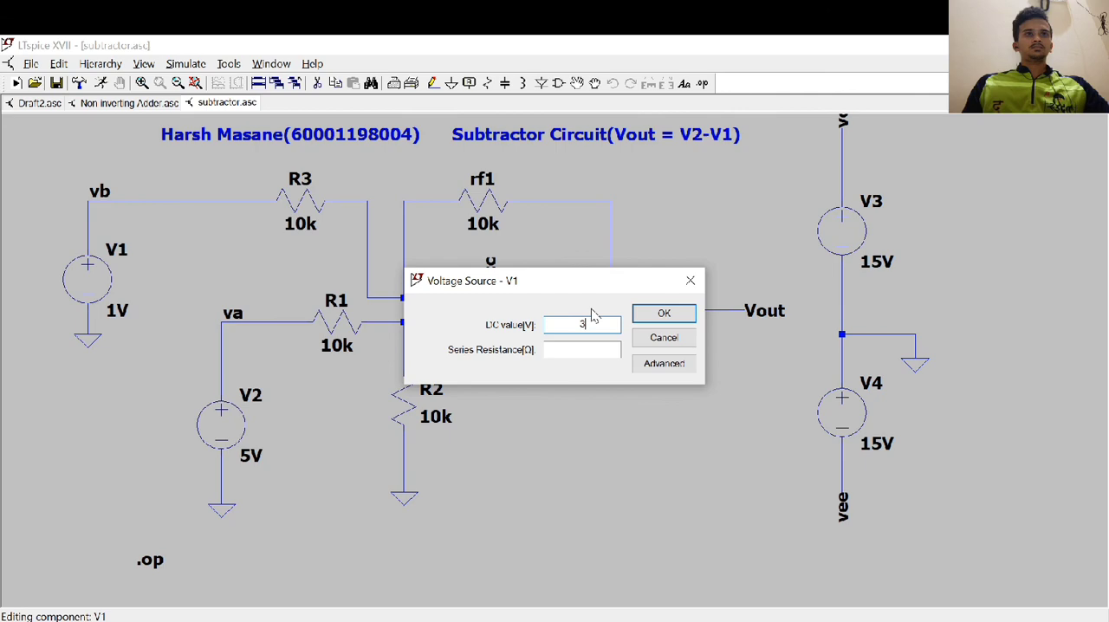
click(654, 313)
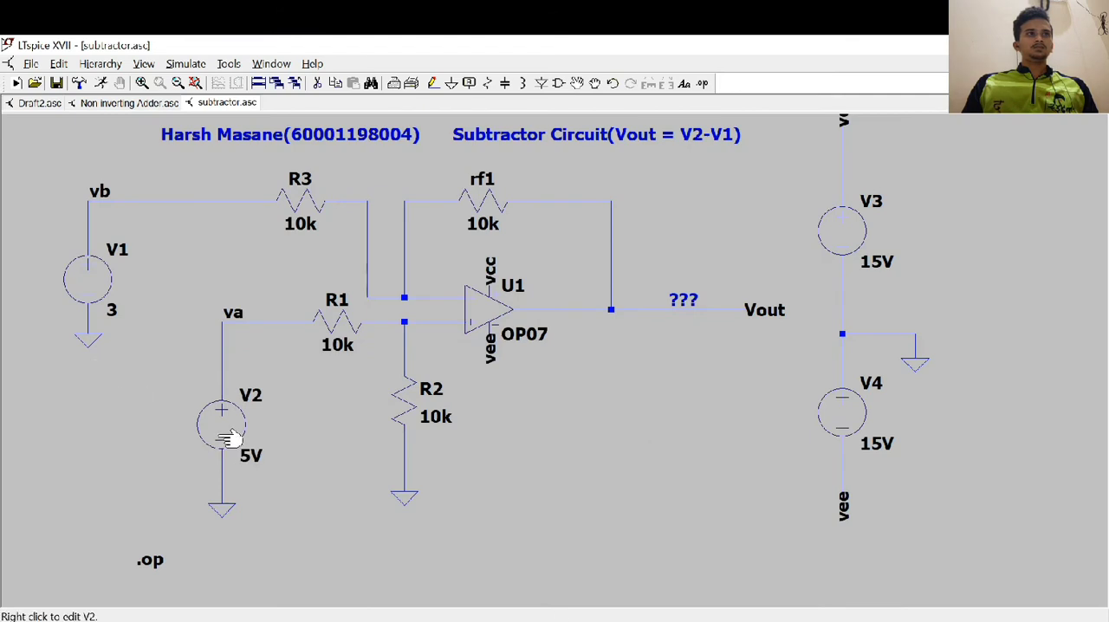
right_click(221, 442)
text(2)
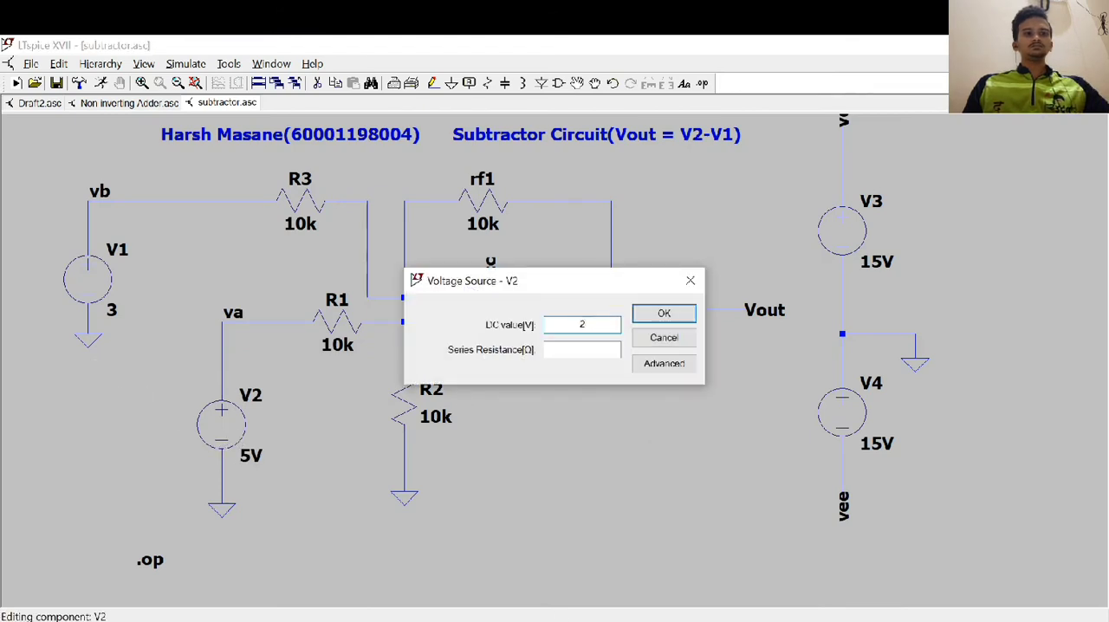
text(v)
key(BackSpace)
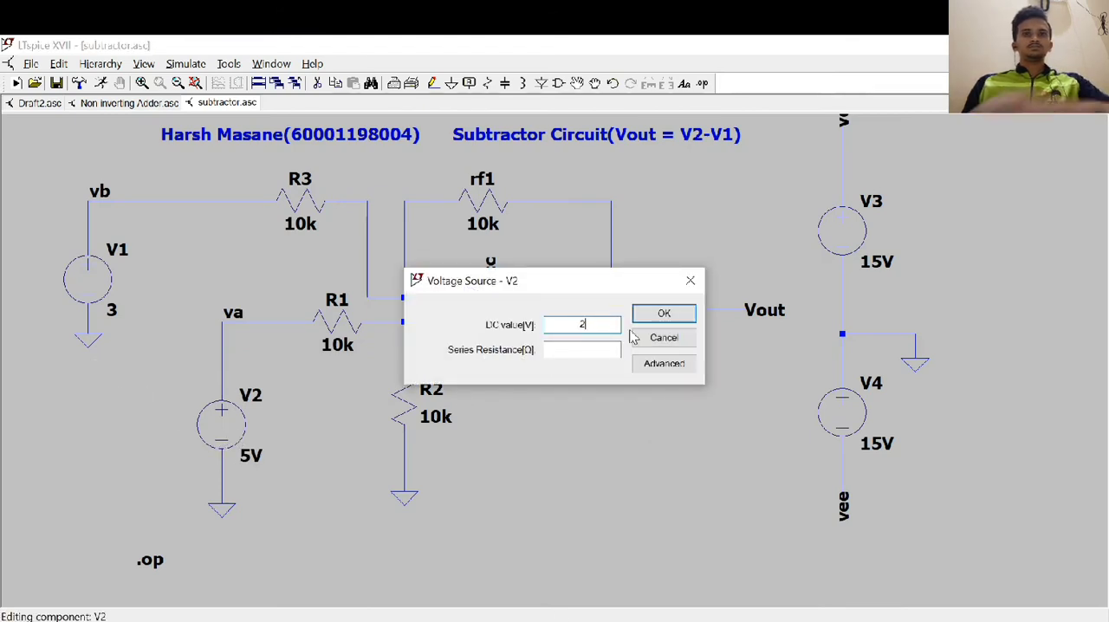
click(663, 313)
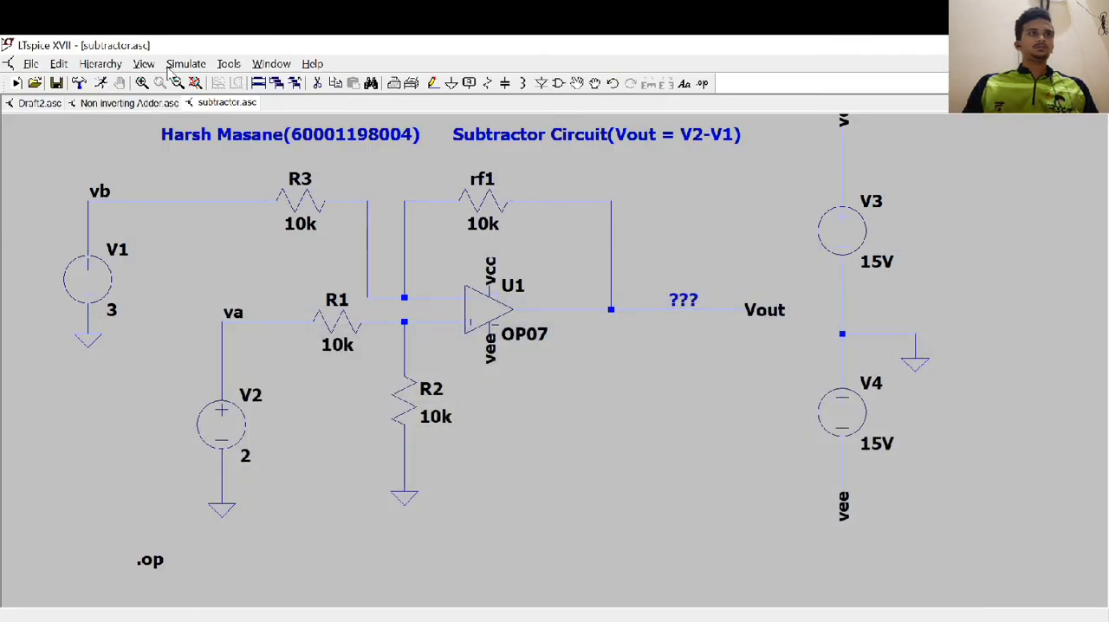
Run the subtractor's operating point simulation for the first test row, review V(vout) and close the results
click(173, 66)
click(188, 81)
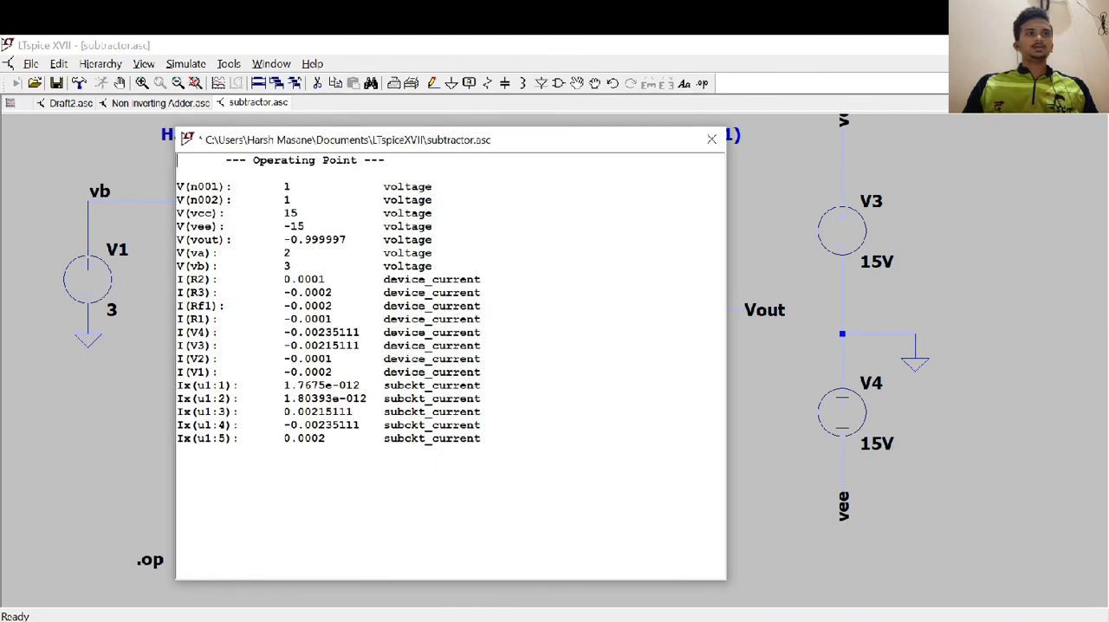
click(711, 140)
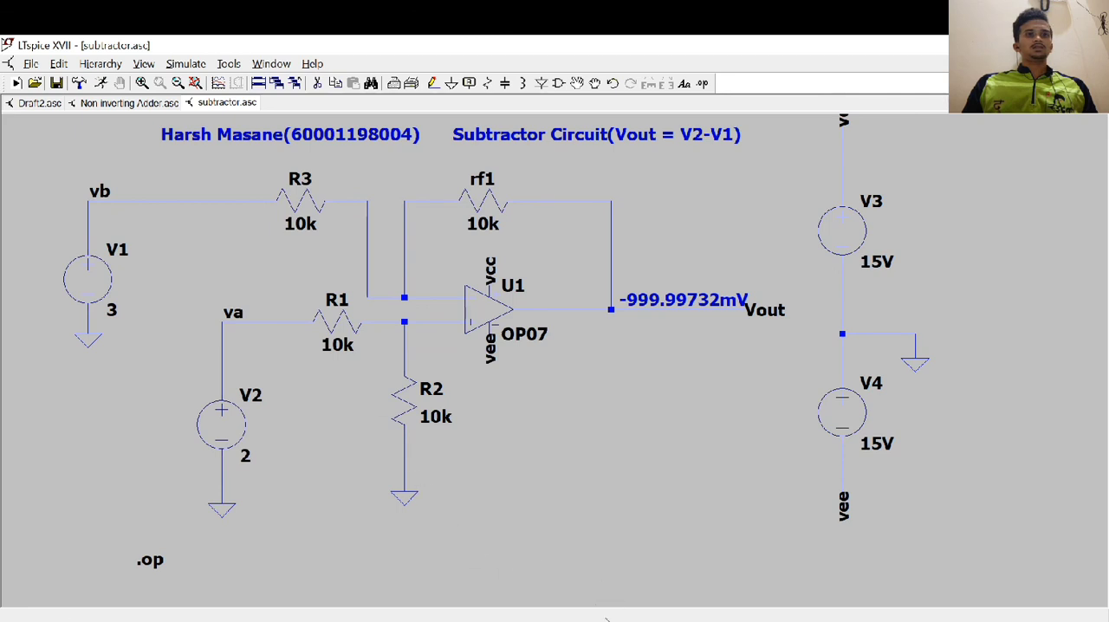
Set the DC value of V2 to 5 and V1 to 1, checking both against the second row of the EXP2 document's table
click(577, 621)
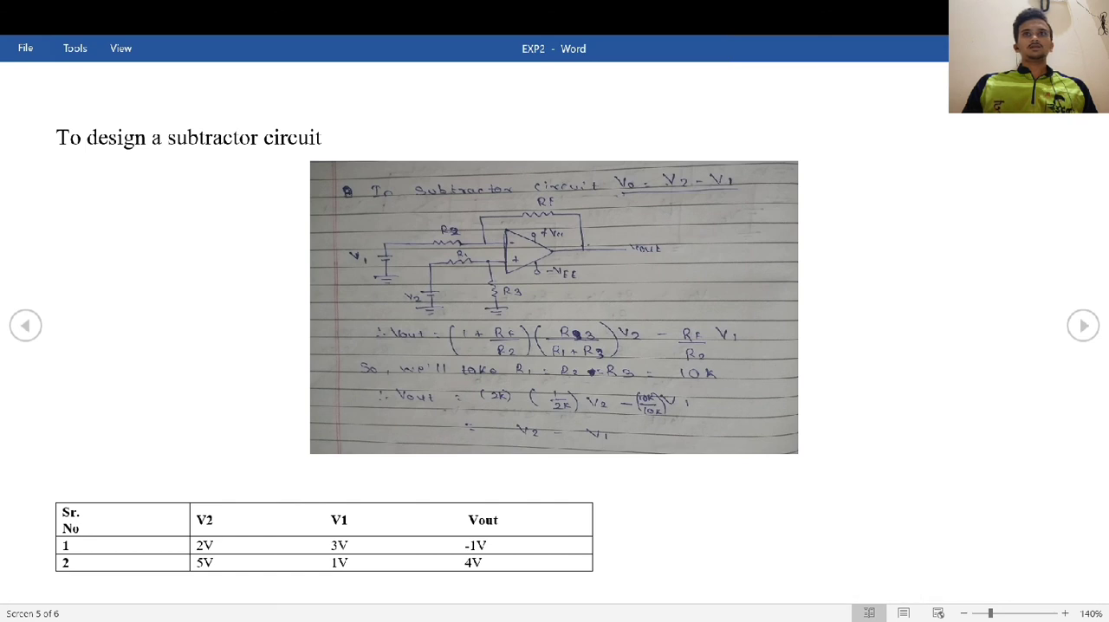
click(577, 620)
right_click(227, 446)
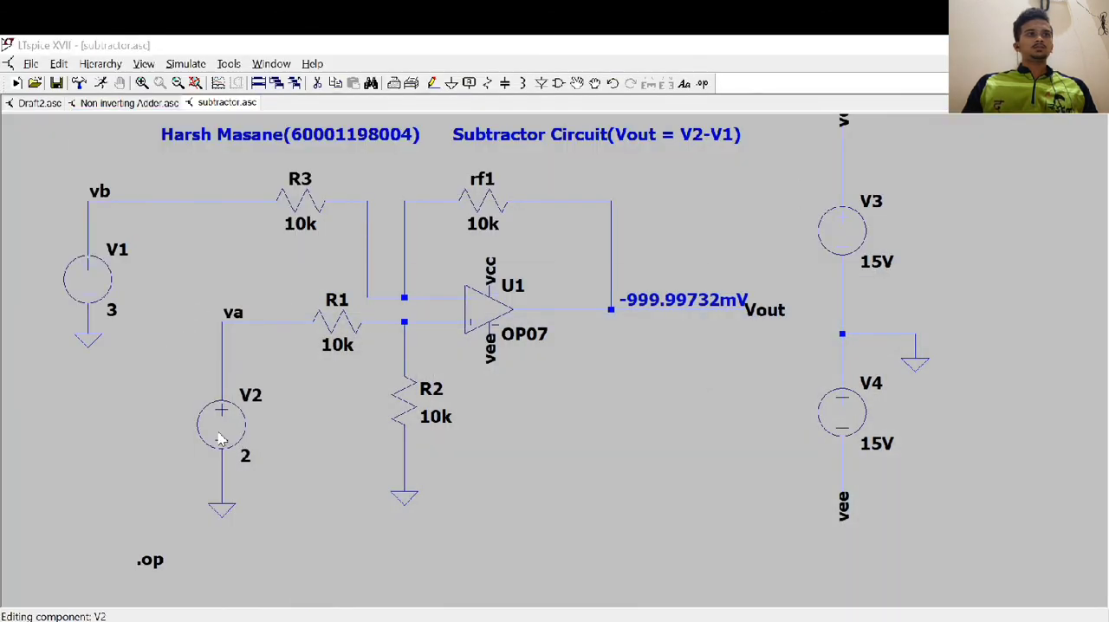
text(5)
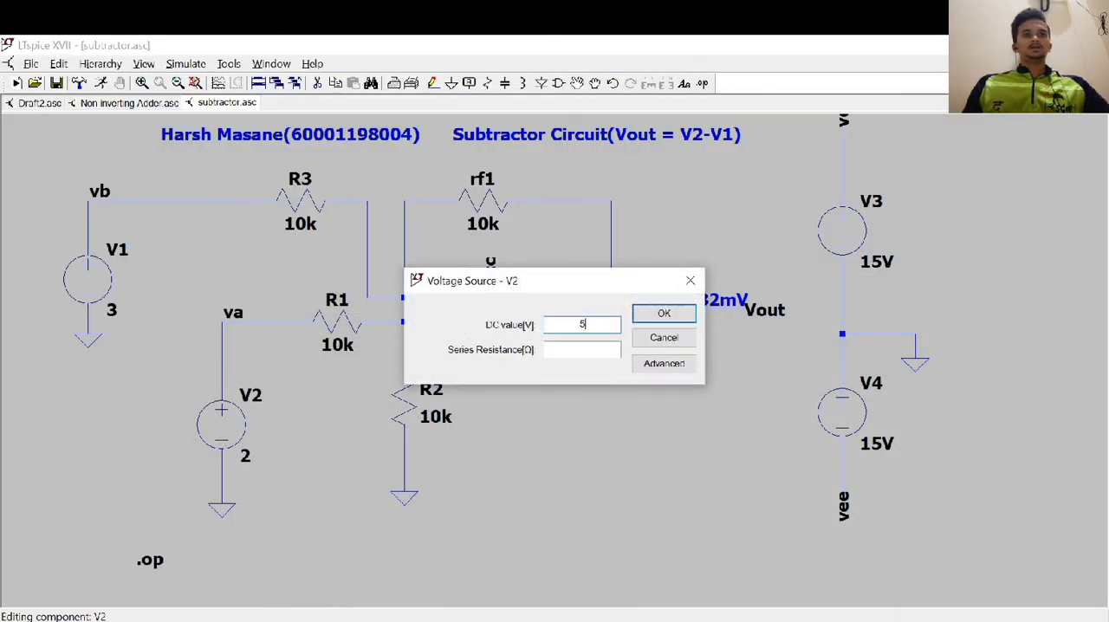
click(664, 314)
click(577, 620)
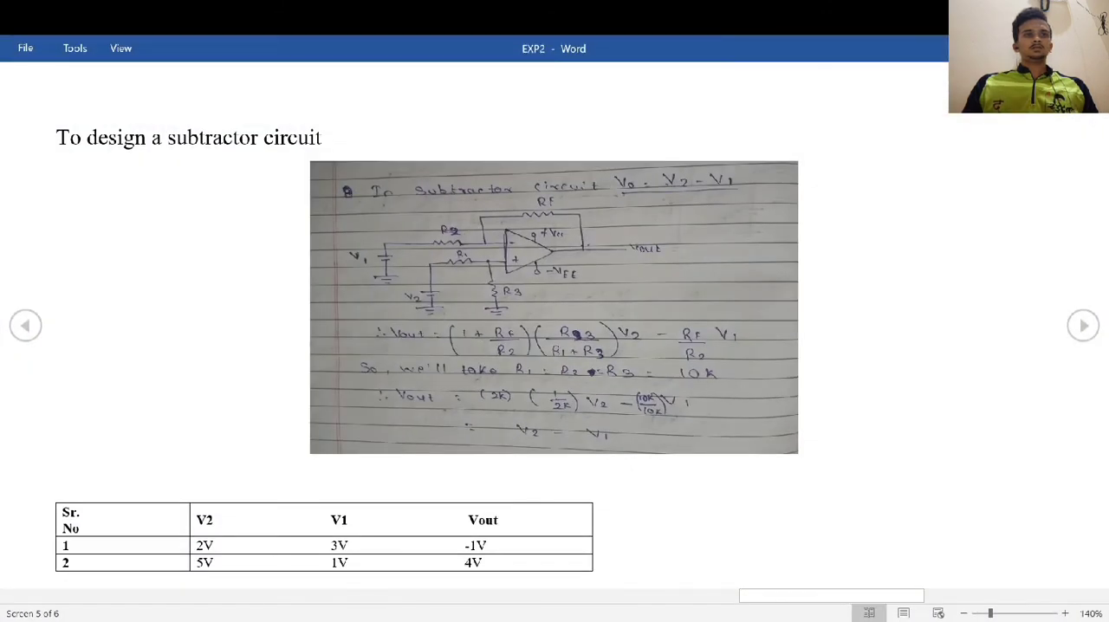
key(alt+Tab)
right_click(102, 284)
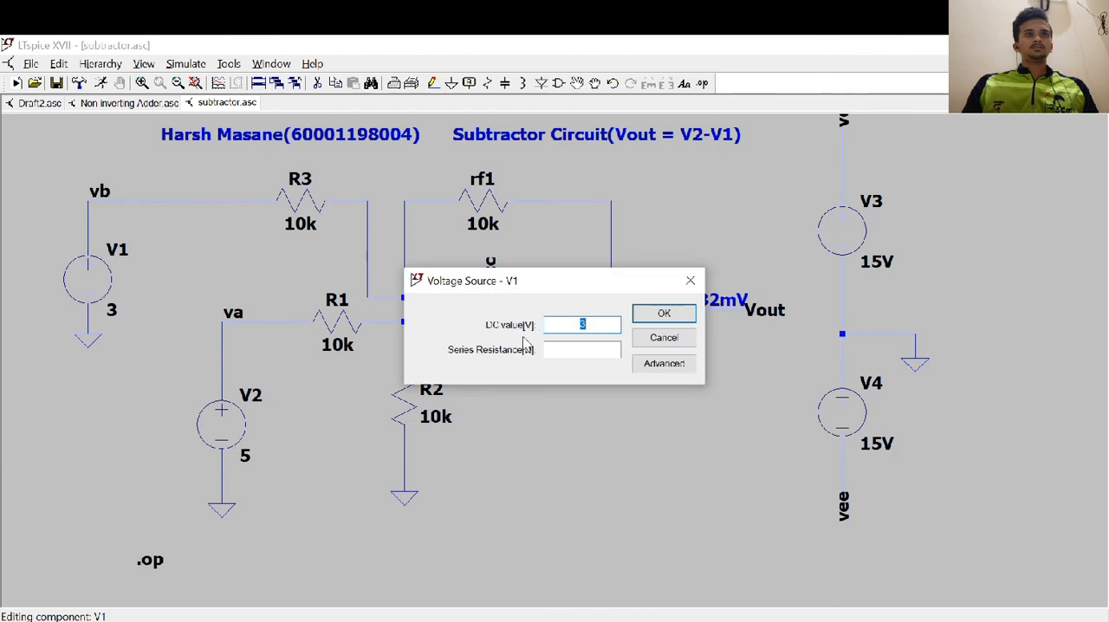
text(1)
click(649, 313)
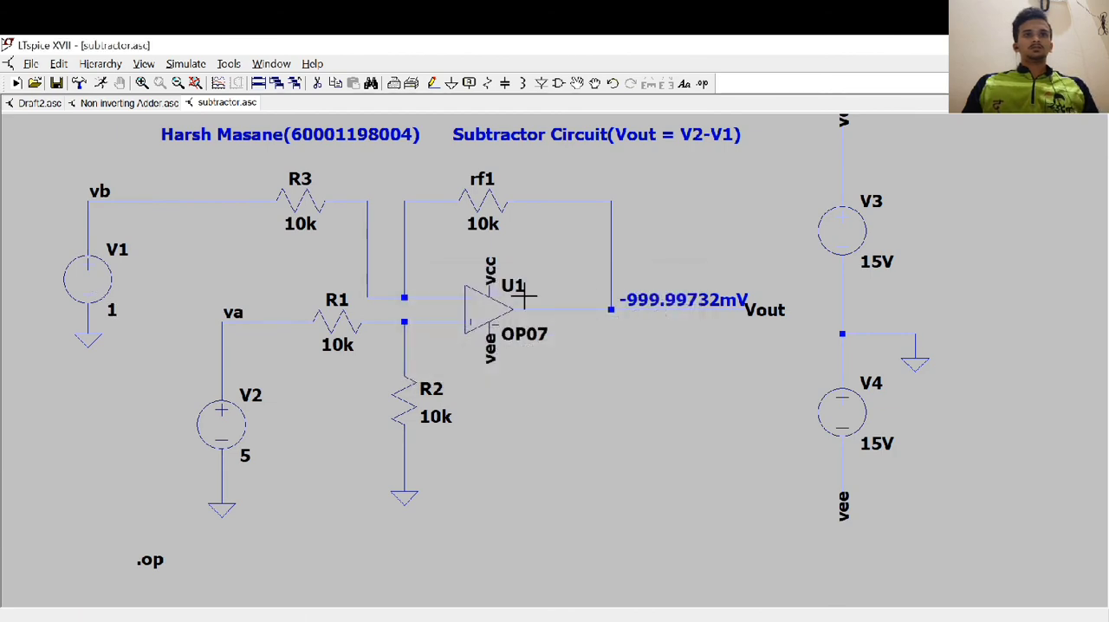
key(alt+Tab)
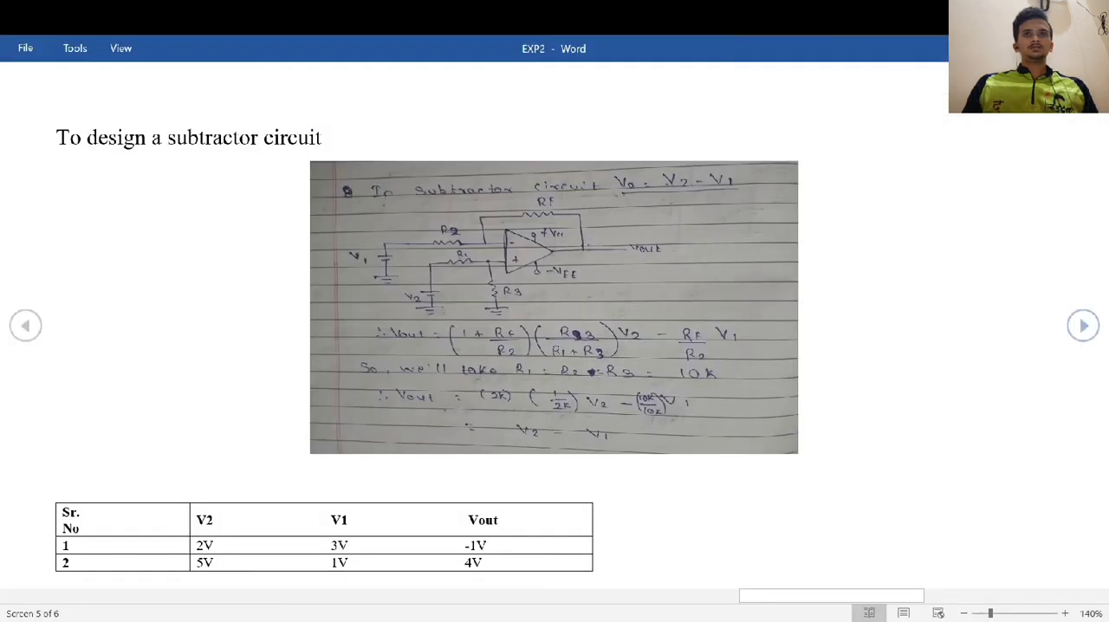
key(alt+Tab)
Rerun the subtractor's operating point simulation for the second test row, highlight the V(vout) value and close the results
click(184, 65)
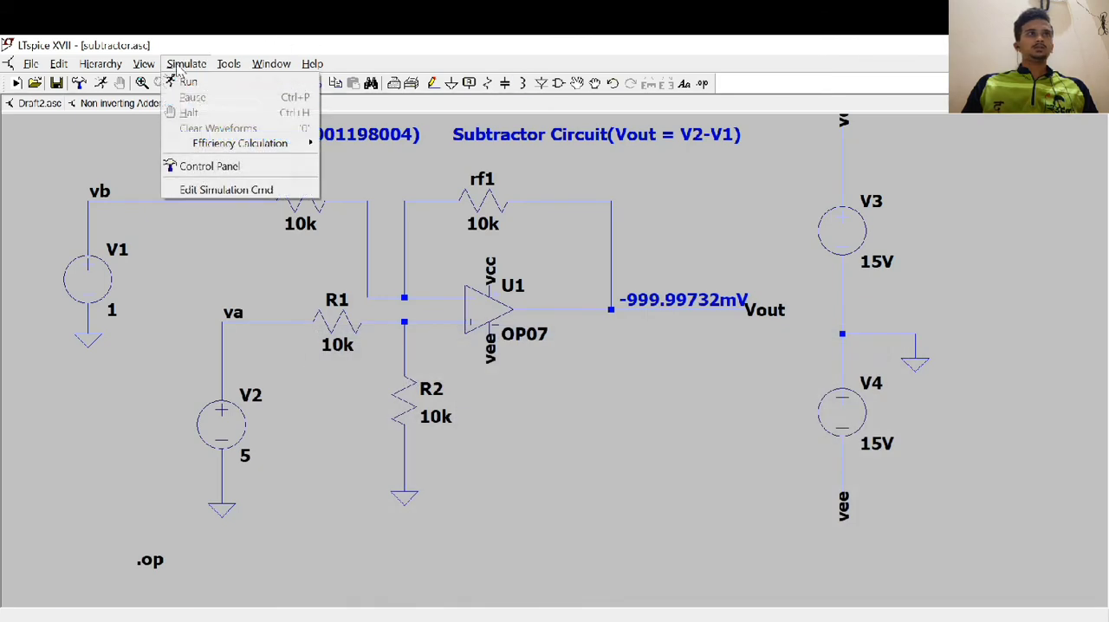
click(186, 82)
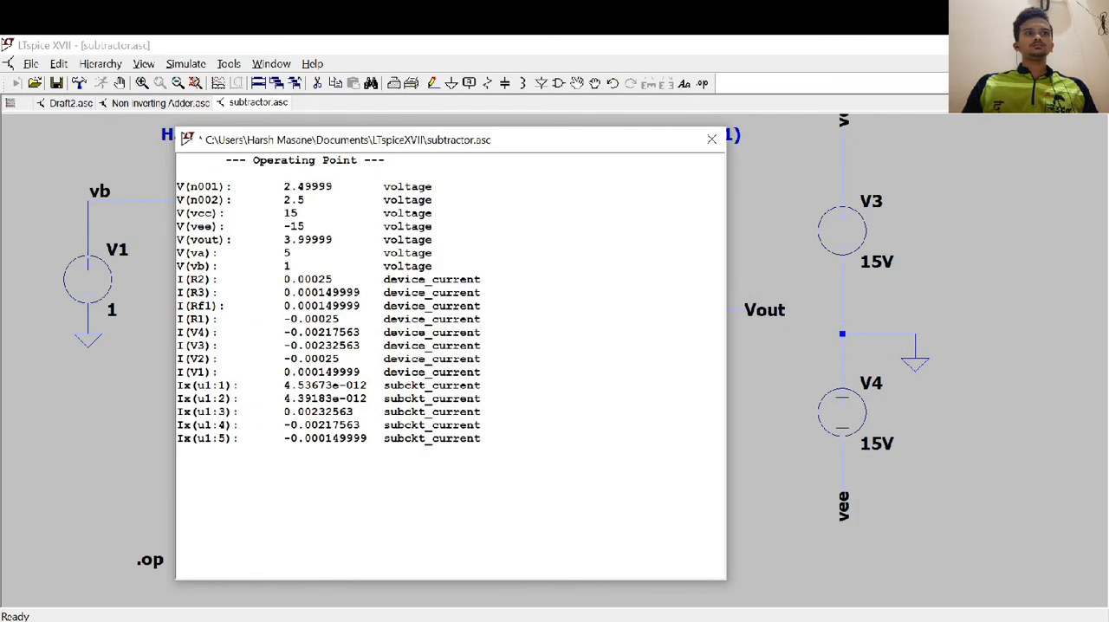
double_click(308, 239)
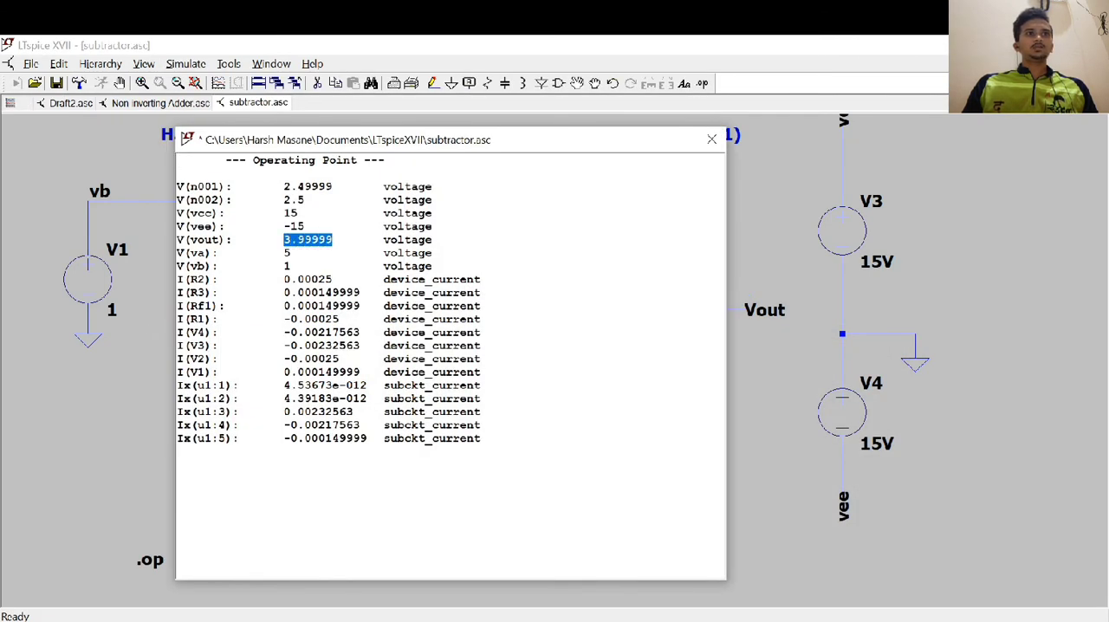
click(711, 139)
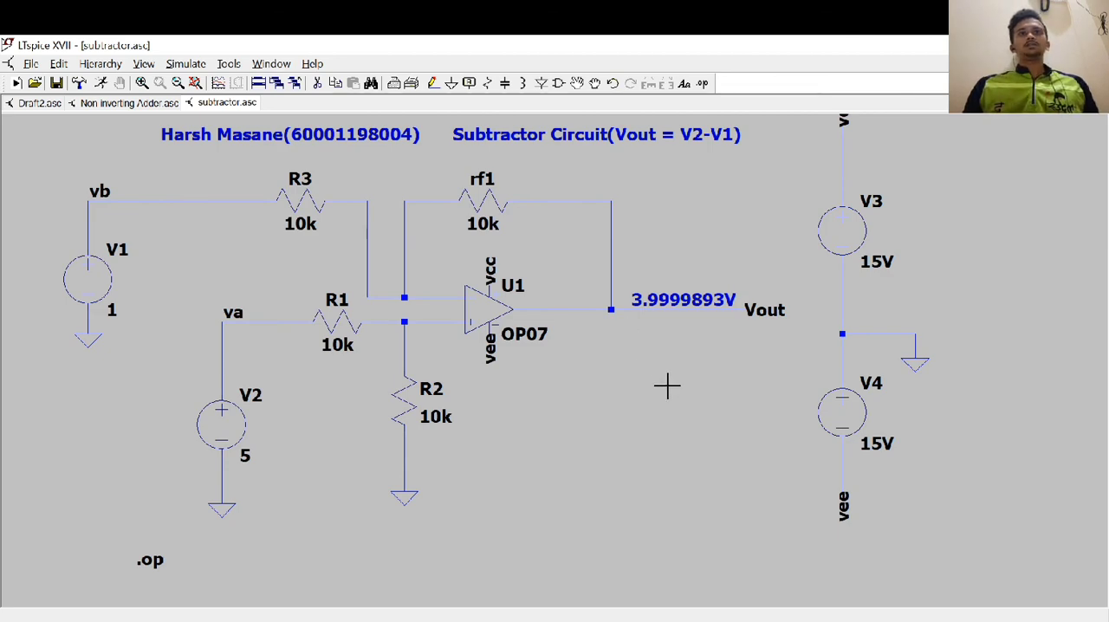
mouse_move(668, 371)
mouse_down()
mouse_move(645, 374)
mouse_move(664, 372)
mouse_move(685, 418)
mouse_move(673, 380)
mouse_up()
scroll(684, 418, down, 1)
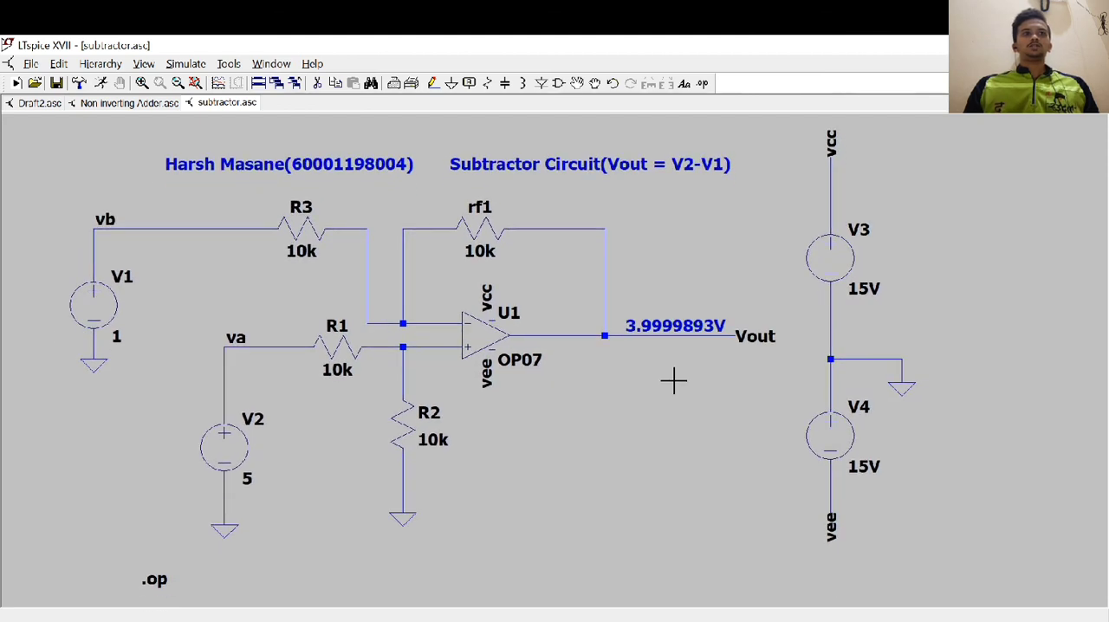